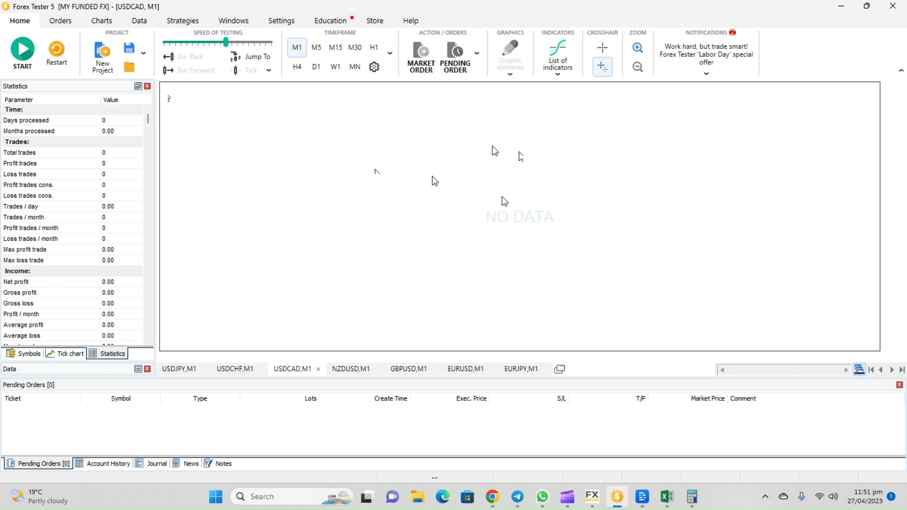
- Start a new project named MnF with an initial deposit of 50000 USD, overwriting the existing project of that name
{"action": "left_click", "coordinate": [101, 60]}
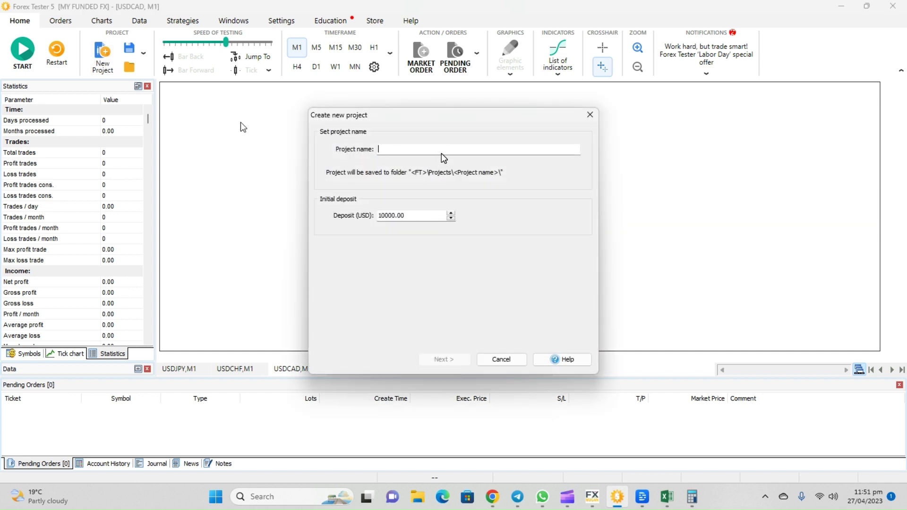
{"action": "type", "text": "MnF"}
{"action": "double_click", "coordinate": [419, 213]}
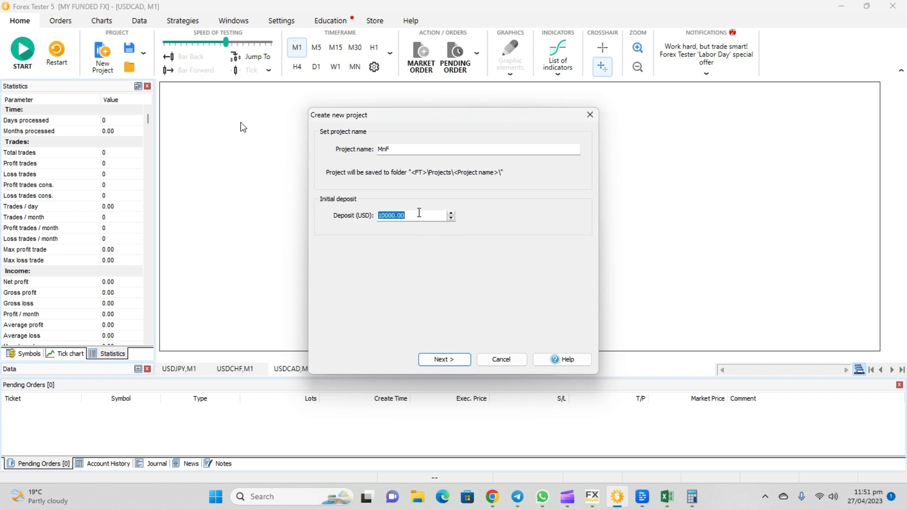
{"action": "type", "text": "50000"}
{"action": "left_click", "coordinate": [448, 358]}
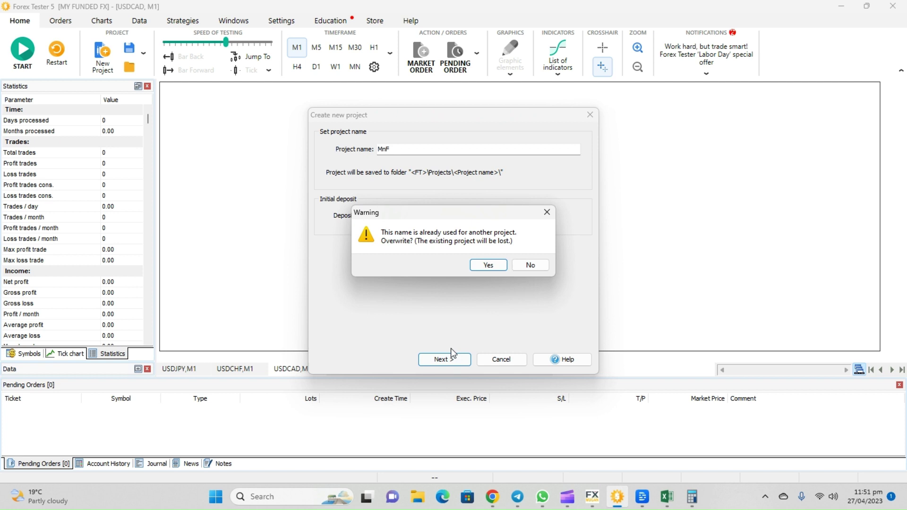
{"action": "left_click", "coordinate": [497, 265]}
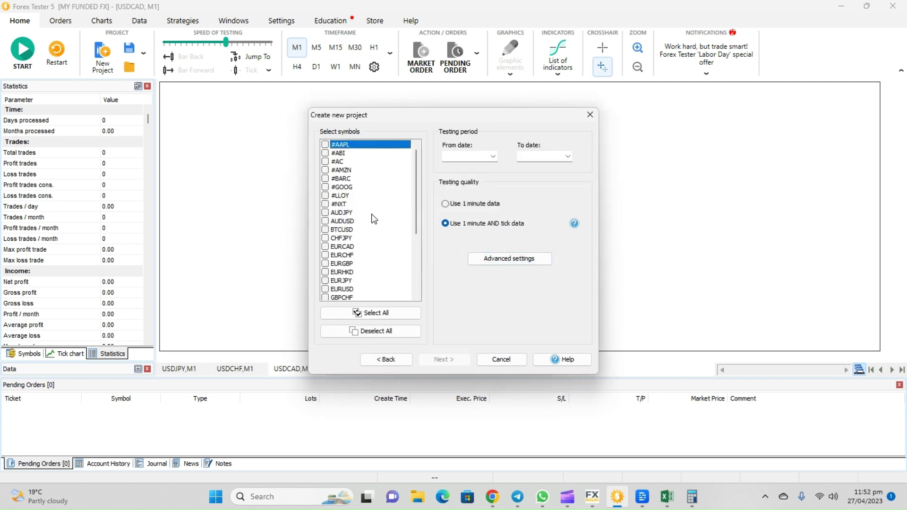
- Create the project with the GBPUSD symbol and the default testing period and time settings, and maximize its chart
{"action": "scroll", "coordinate": [372, 219], "scroll_direction": "down", "scroll_amount": 4}
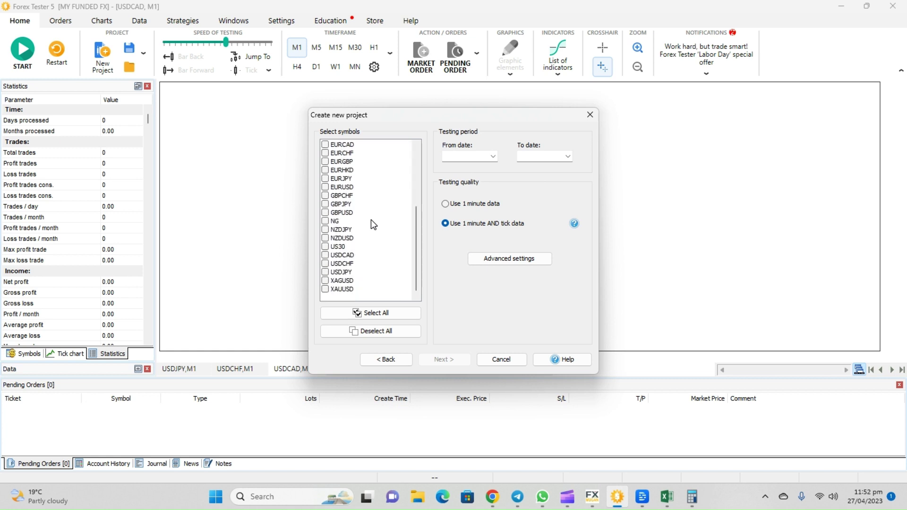
{"action": "left_click", "coordinate": [325, 212]}
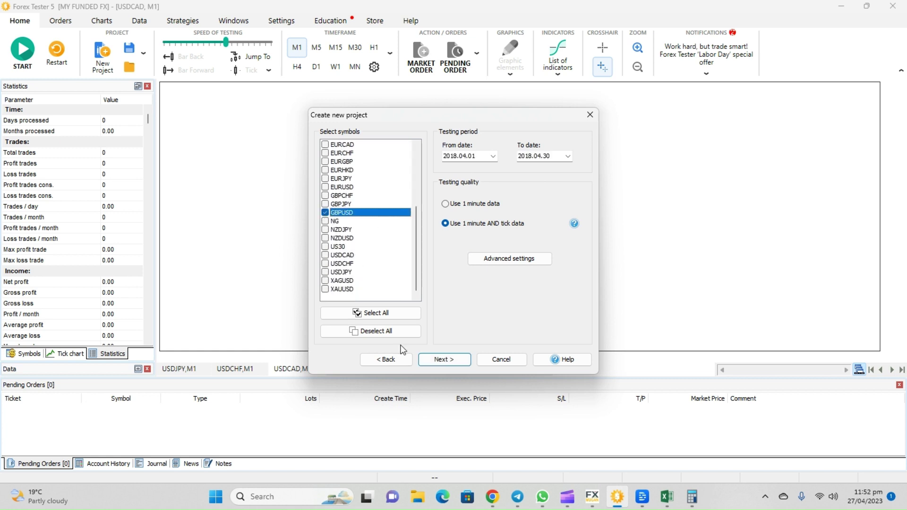
{"action": "left_click", "coordinate": [450, 361]}
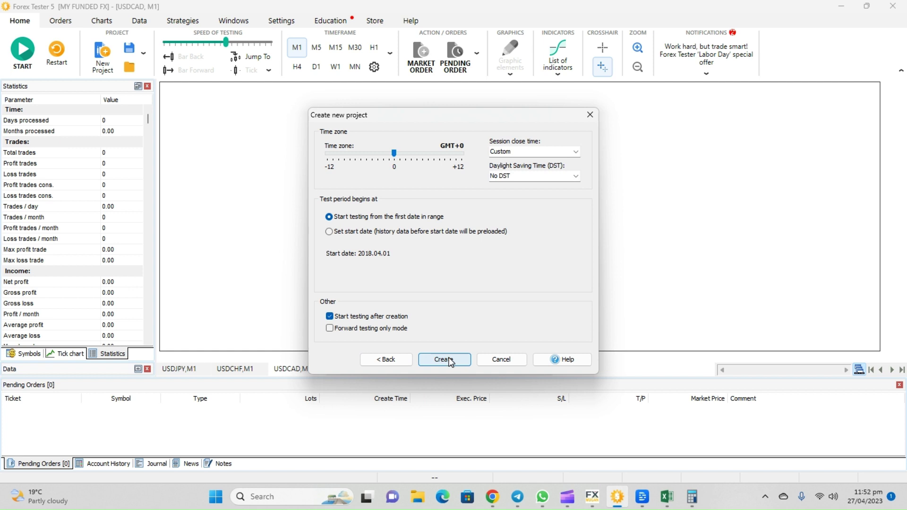
{"action": "left_click", "coordinate": [450, 360]}
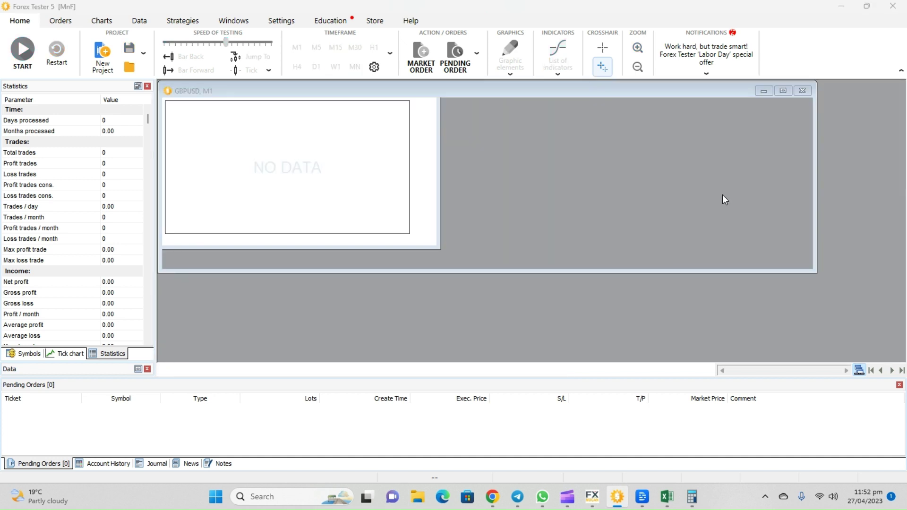
{"action": "left_click", "coordinate": [783, 91]}
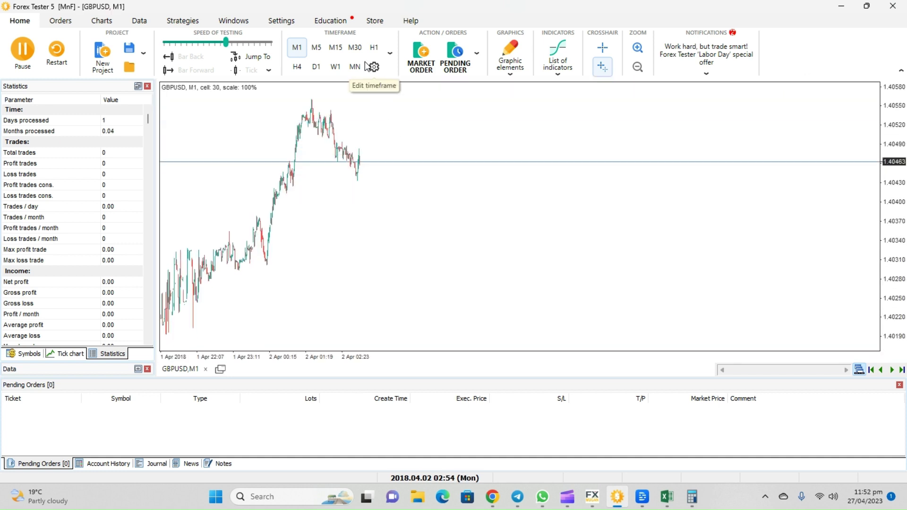
- Replay the GBPUSD chart on the M30 timeframe at maximum testing speed and pause it on 13 April 2018
{"action": "left_click", "coordinate": [355, 47]}
{"action": "left_click", "coordinate": [272, 43]}
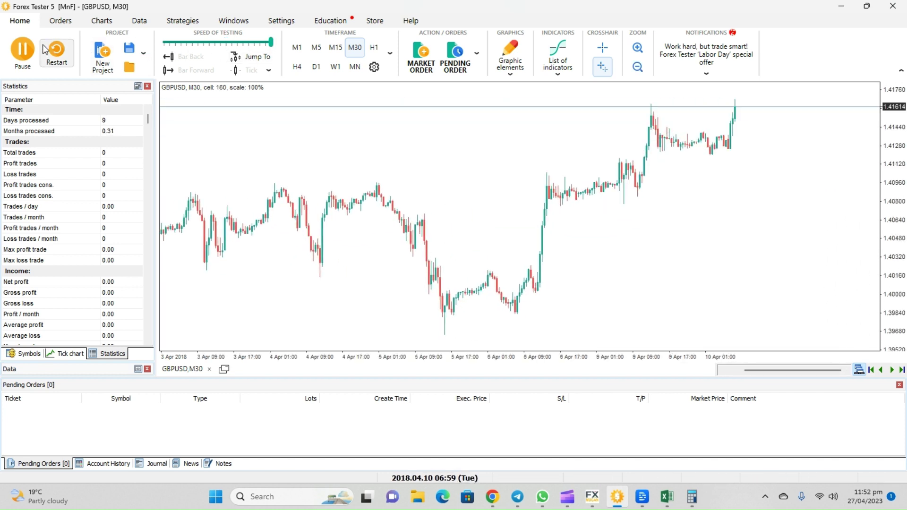
{"action": "left_click", "coordinate": [16, 64]}
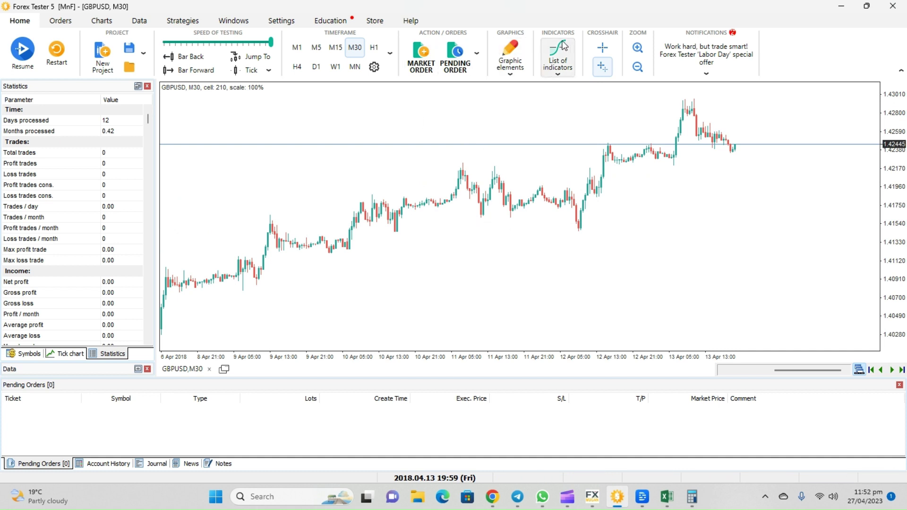
- Examine the overall GBPUSD price trend and the recent swings on the M30 timeframe
{"action": "left_click", "coordinate": [637, 67]}
{"action": "left_click", "coordinate": [637, 66]}
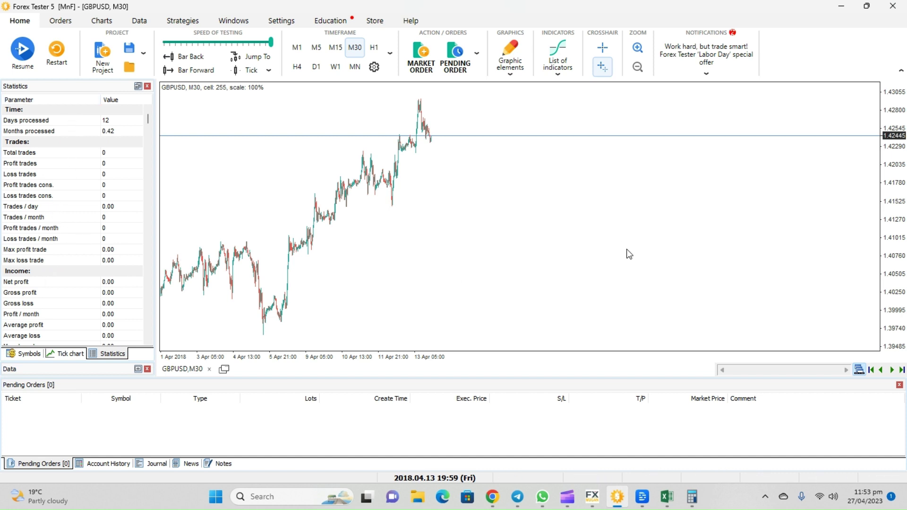
{"action": "scroll", "coordinate": [619, 241], "scroll_direction": "up", "scroll_amount": 3}
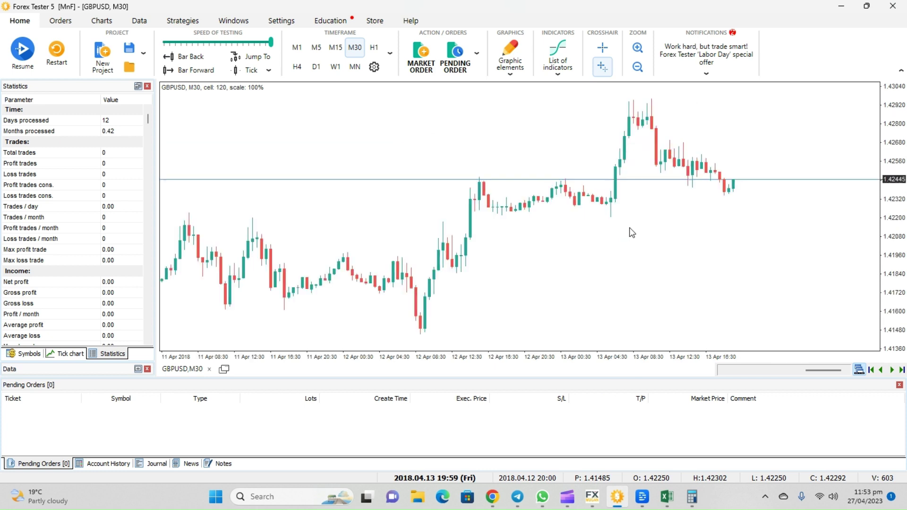
{"action": "scroll", "coordinate": [619, 189], "scroll_direction": "down", "scroll_amount": 3}
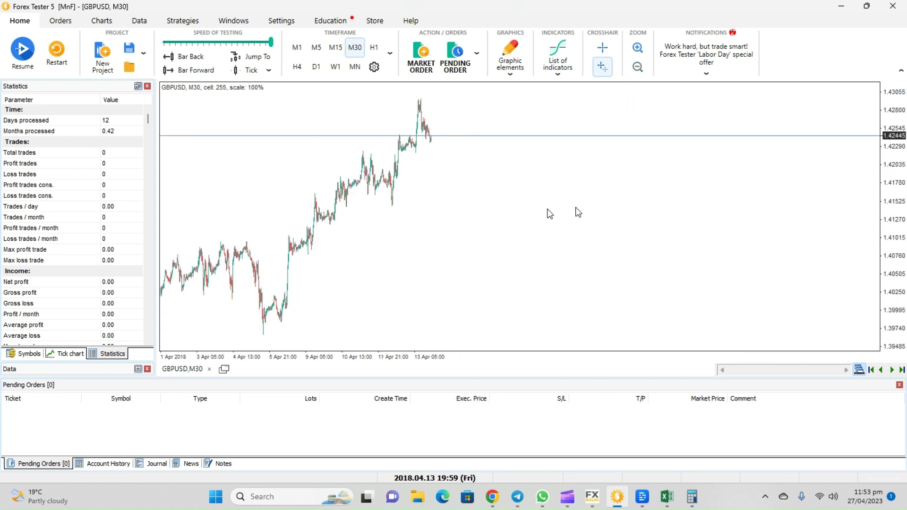
{"action": "scroll", "coordinate": [364, 242], "scroll_direction": "up", "scroll_amount": 1}
{"action": "scroll", "coordinate": [517, 177], "scroll_direction": "up", "scroll_amount": 1}
{"action": "scroll", "coordinate": [524, 179], "scroll_direction": "down", "scroll_amount": 2}
{"action": "scroll", "coordinate": [505, 217], "scroll_direction": "up", "scroll_amount": 1}
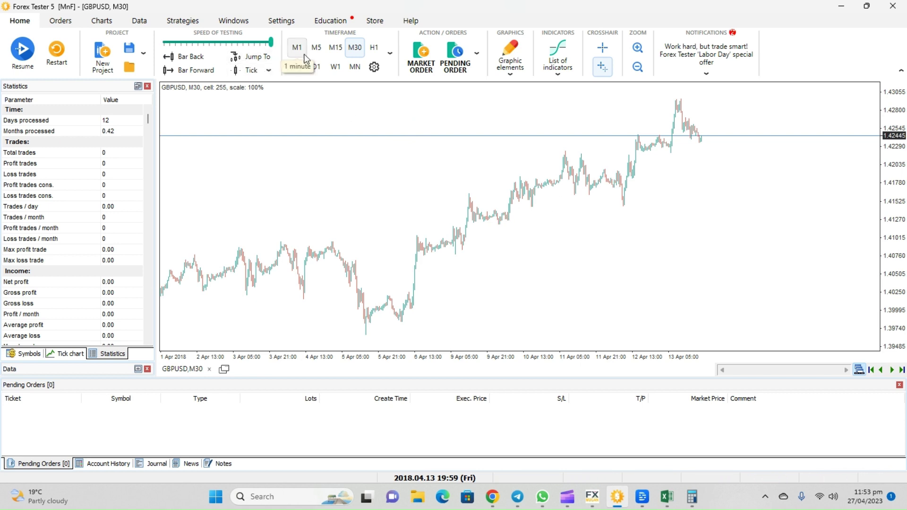
{"action": "scroll", "coordinate": [699, 196], "scroll_direction": "down", "scroll_amount": 1}
{"action": "scroll", "coordinate": [403, 227], "scroll_direction": "up", "scroll_amount": 1}
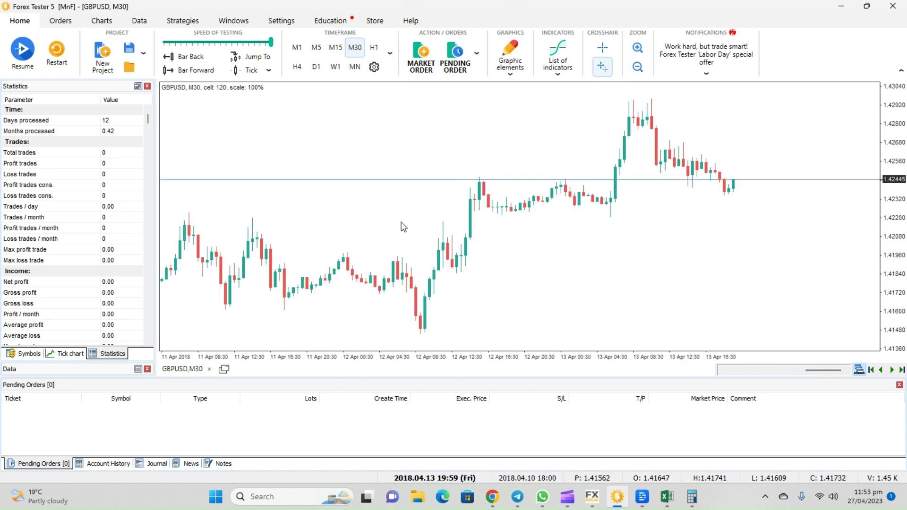
{"action": "scroll", "coordinate": [493, 236], "scroll_direction": "down", "scroll_amount": 1}
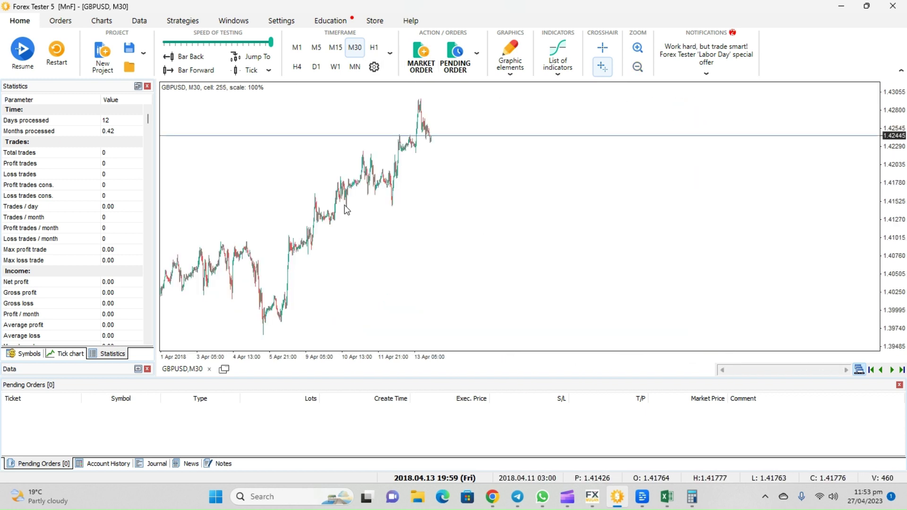
- Examine the GBPUSD trend on the H4 and H1 timeframes, ending with a close view of the latest H1 candles
{"action": "left_click", "coordinate": [301, 70]}
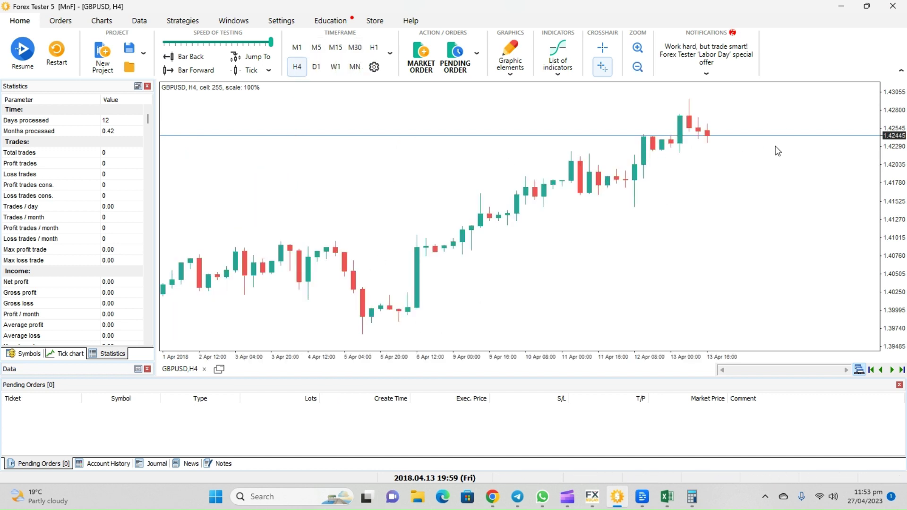
{"action": "left_click", "coordinate": [373, 47]}
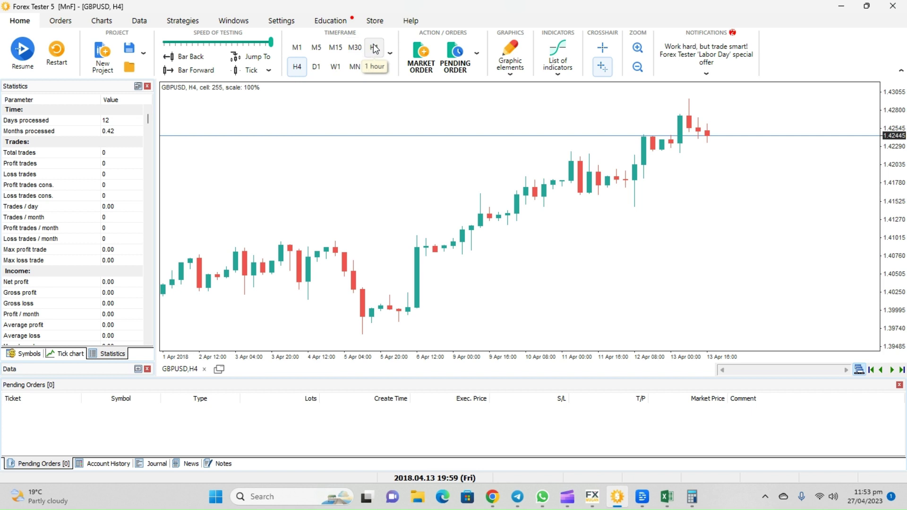
{"action": "left_click", "coordinate": [638, 68]}
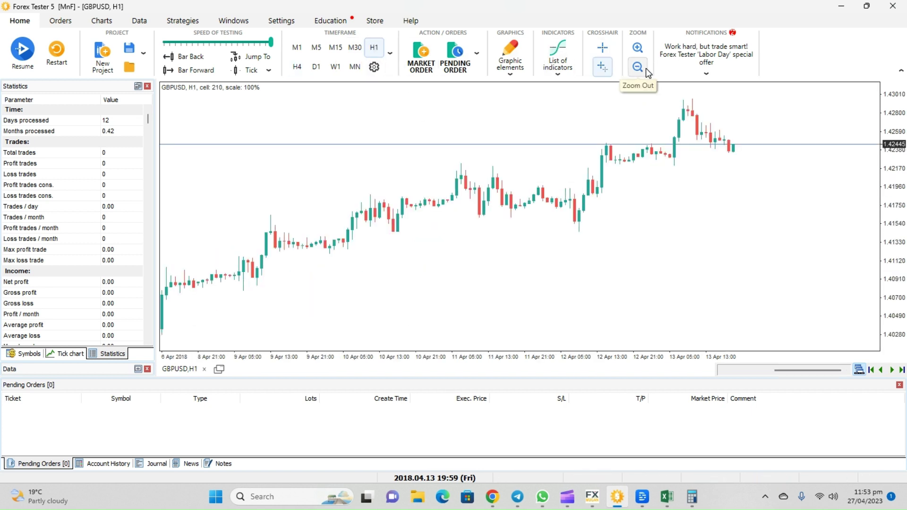
{"action": "left_click", "coordinate": [646, 69]}
{"action": "left_click", "coordinate": [645, 68]}
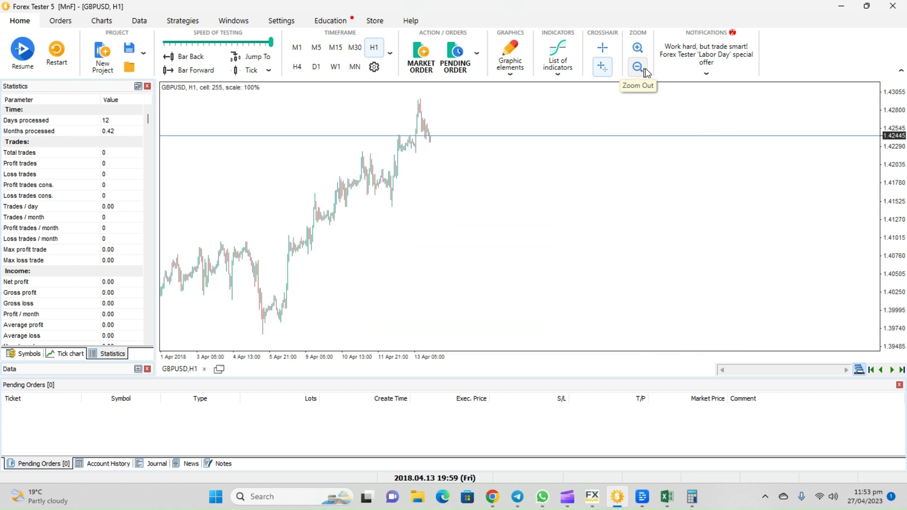
{"action": "left_click", "coordinate": [639, 51]}
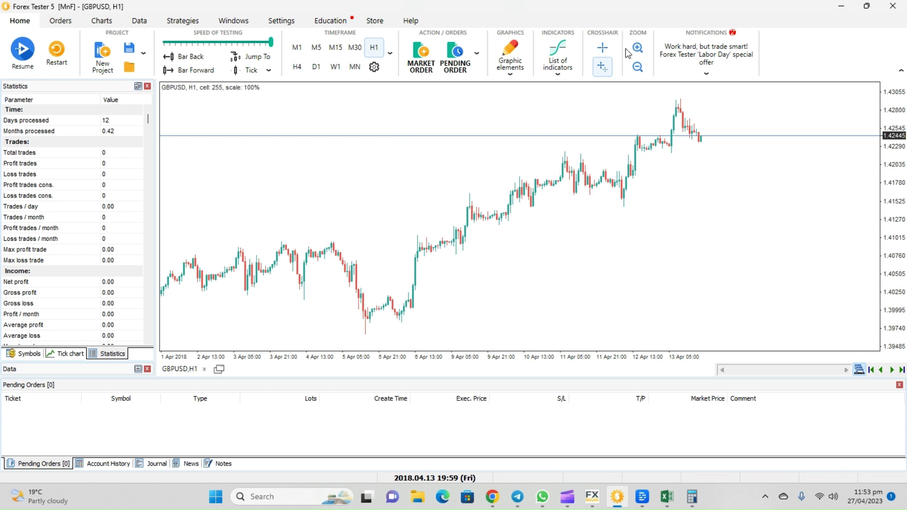
{"action": "left_click", "coordinate": [639, 51]}
{"action": "left_click", "coordinate": [641, 55]}
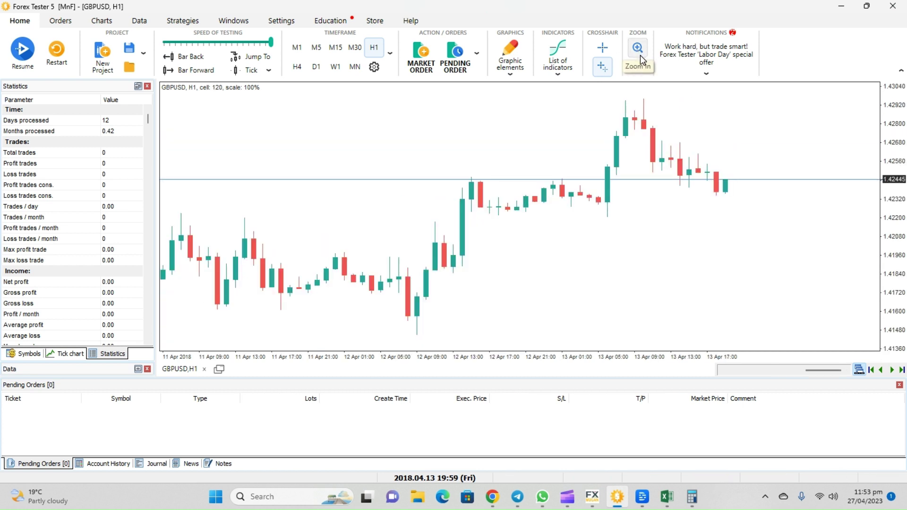
- Reduce the testing speed to near its minimum and move the H1 chart back two bars
{"action": "left_click", "coordinate": [174, 42]}
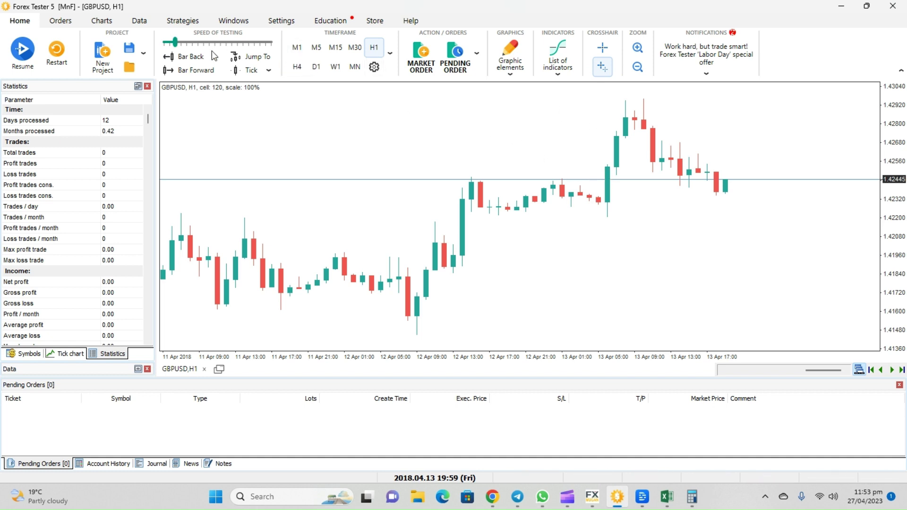
{"action": "left_click", "coordinate": [192, 58]}
{"action": "left_click", "coordinate": [191, 57]}
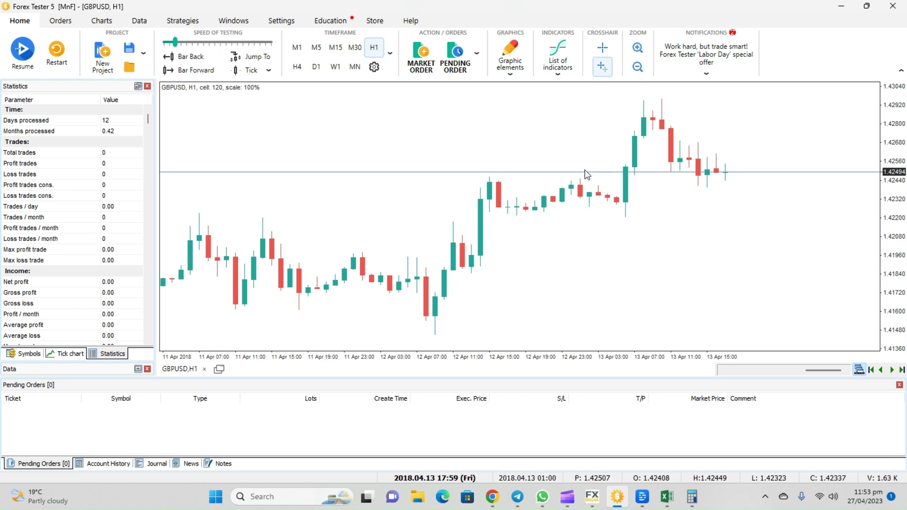
- Draw a rectangle from about 1.4240 to 1.4220 over the H1 candles preceding the 13 April rally, extending past the latest candle
{"action": "left_click", "coordinate": [512, 63]}
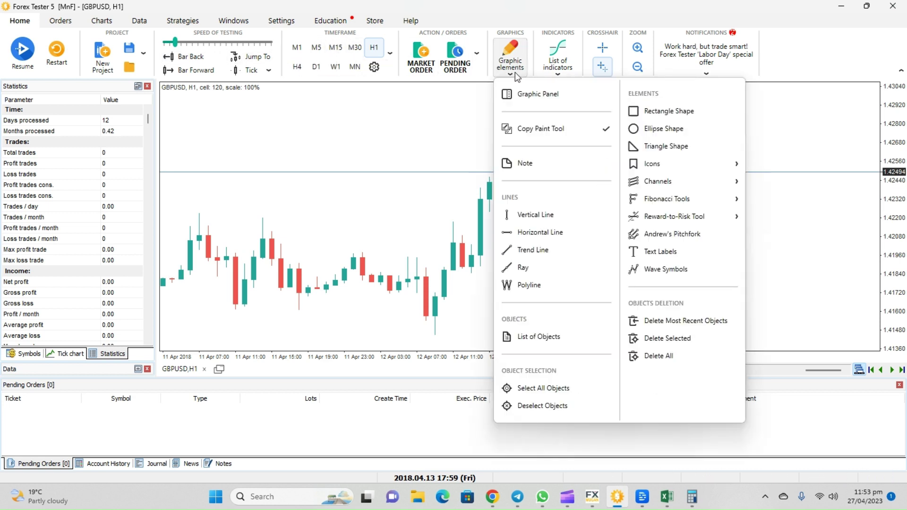
{"action": "left_click", "coordinate": [646, 114]}
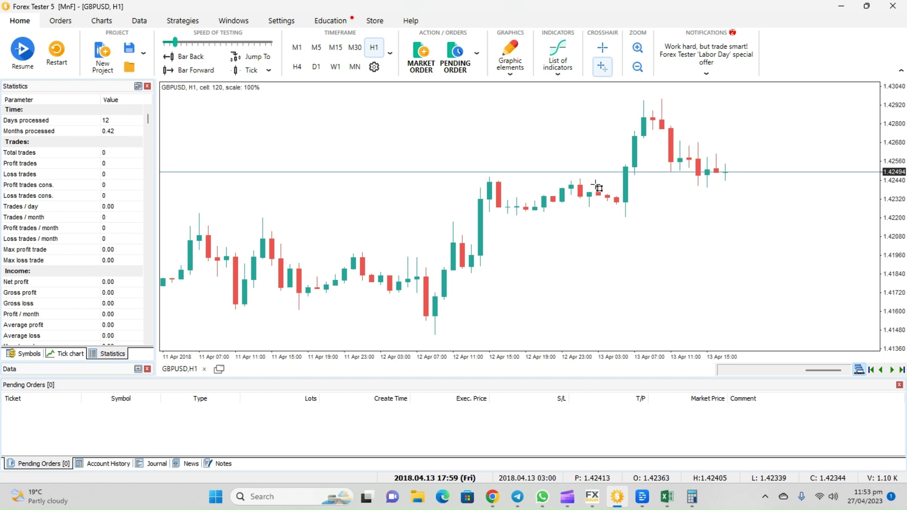
{"action": "left_click_drag", "start_coordinate": [598, 185], "coordinate": [843, 218]}
- Refine the rectangle on the M30 and M15 timeframes to span about 1.4233 to 1.4220, starting at the last down candles before the rally
{"action": "left_click", "coordinate": [355, 49]}
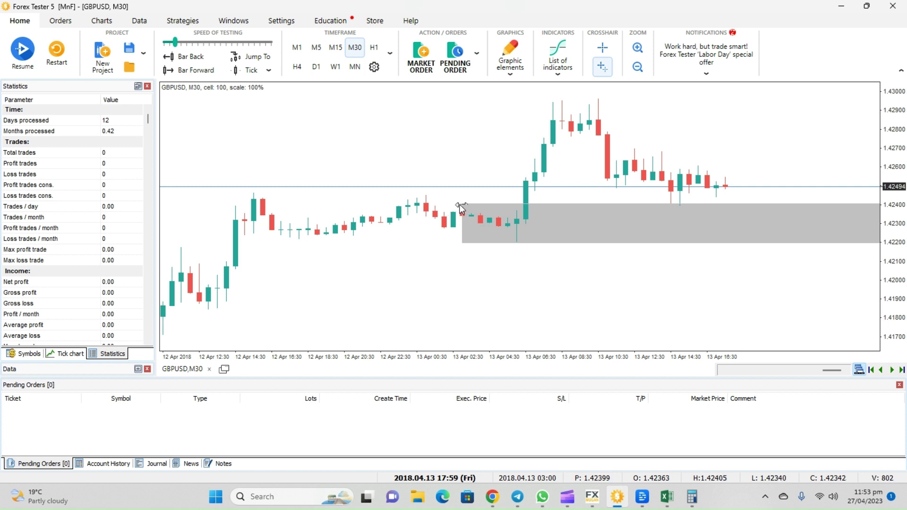
{"action": "left_click_drag", "start_coordinate": [491, 218], "coordinate": [498, 210]}
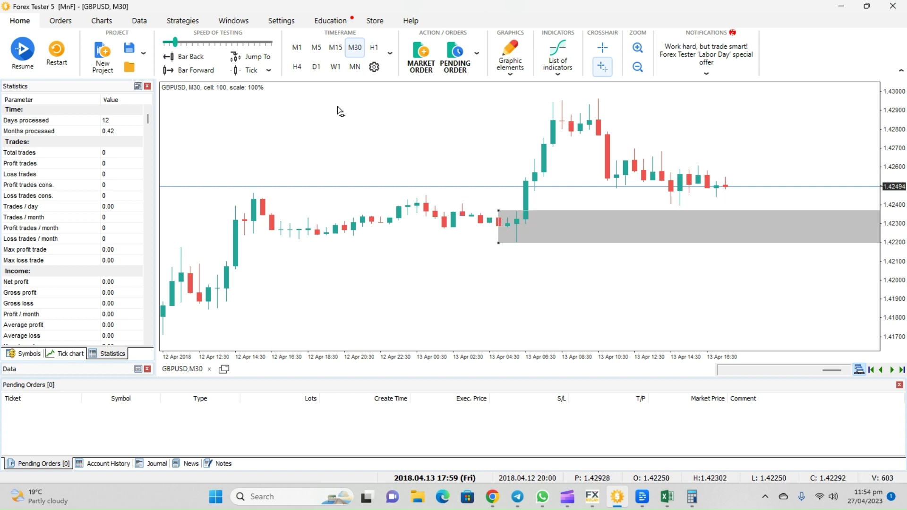
{"action": "left_click", "coordinate": [335, 47]}
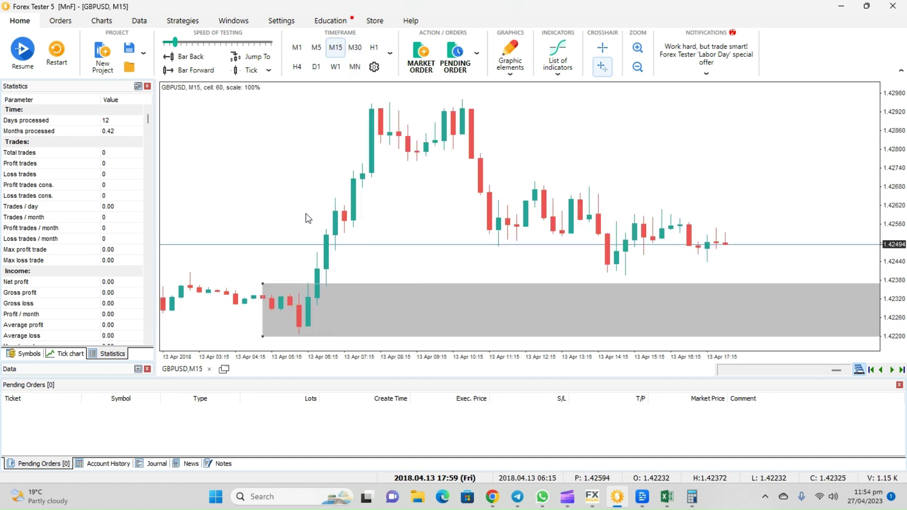
{"action": "scroll", "coordinate": [390, 190], "scroll_direction": "down", "scroll_amount": 1}
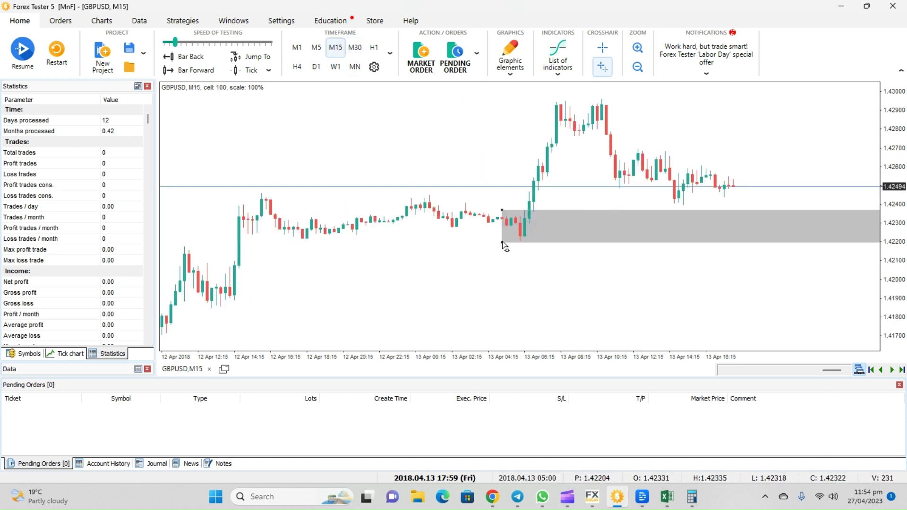
{"action": "left_click_drag", "start_coordinate": [503, 243], "coordinate": [512, 242]}
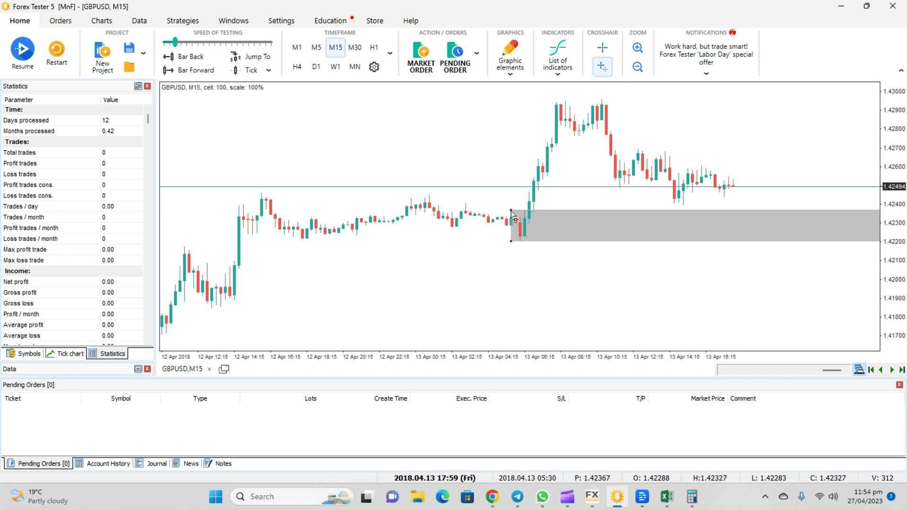
{"action": "left_click_drag", "start_coordinate": [511, 210], "coordinate": [515, 217]}
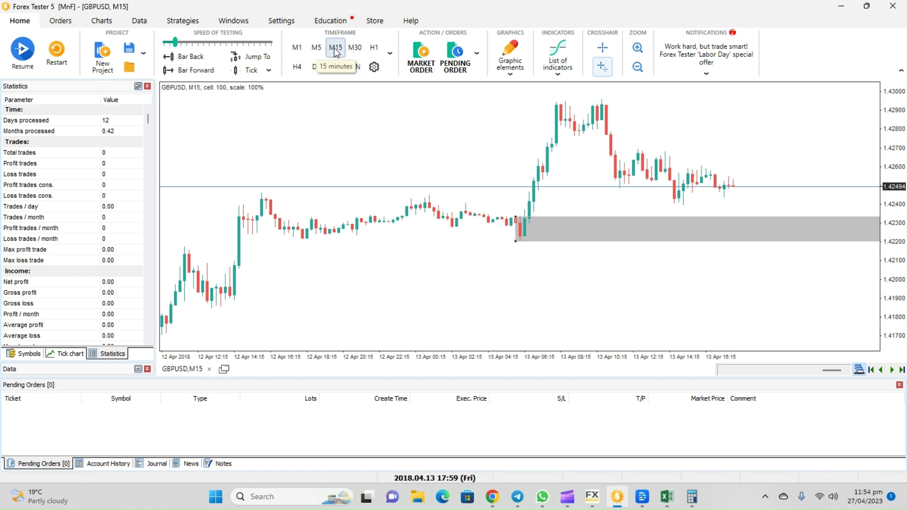
- Refine the demand rectangle on the M5 timeframe by moving its starting corner slightly earlier and up to about 1.4234
{"action": "left_click", "coordinate": [316, 47]}
{"action": "scroll", "coordinate": [453, 146], "scroll_direction": "up", "scroll_amount": 2}
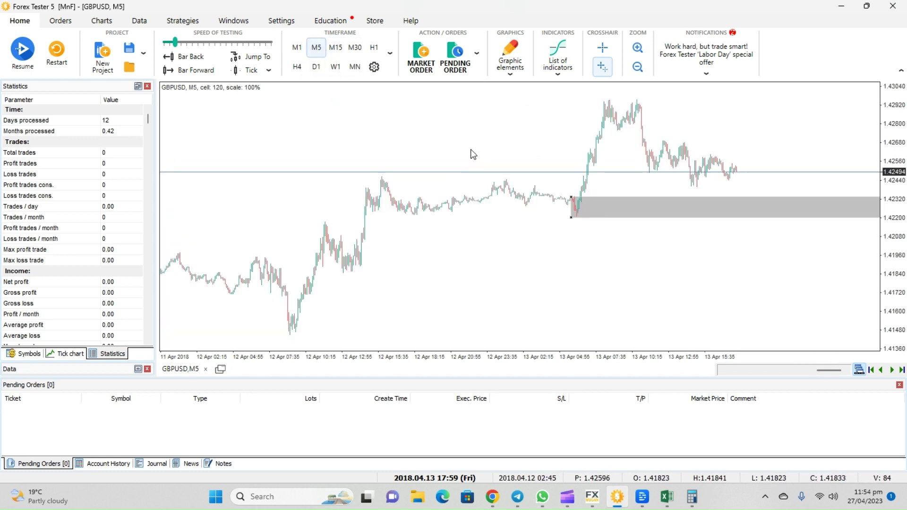
{"action": "left_click", "coordinate": [637, 47]}
{"action": "left_click", "coordinate": [633, 66]}
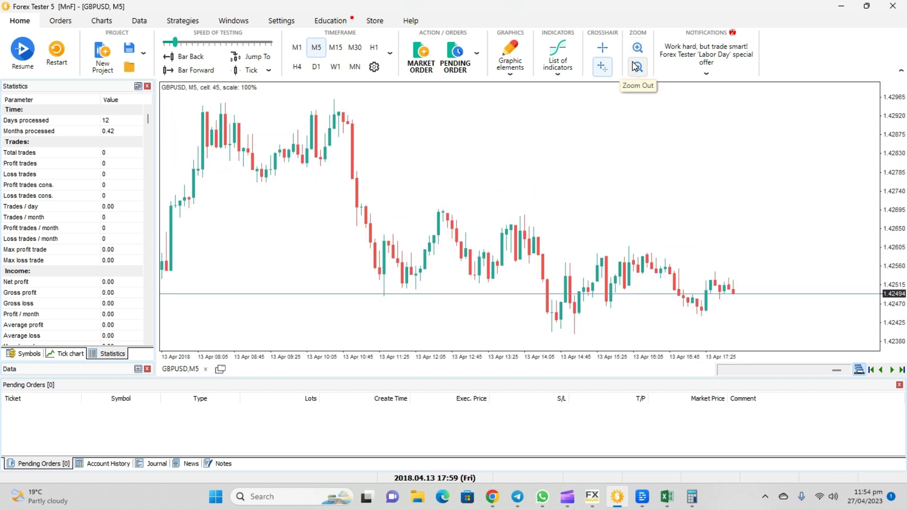
{"action": "left_click", "coordinate": [636, 66]}
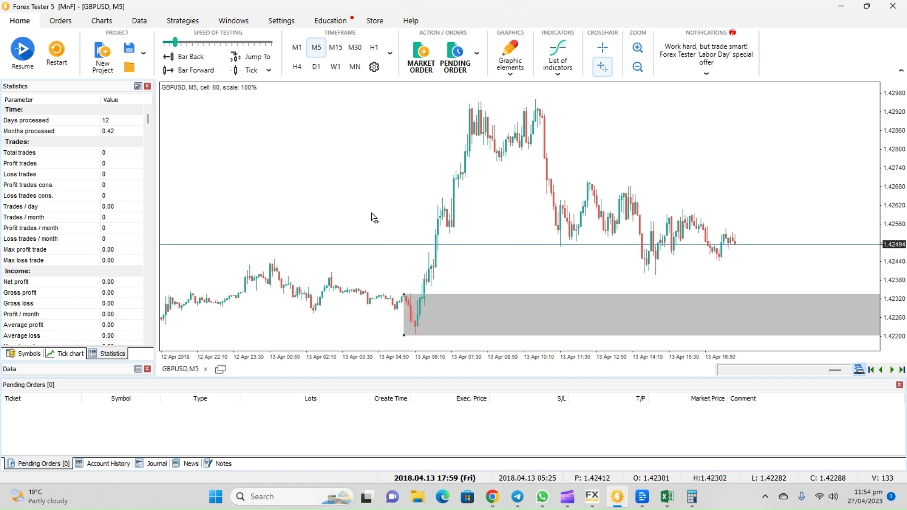
{"action": "left_click", "coordinate": [336, 48]}
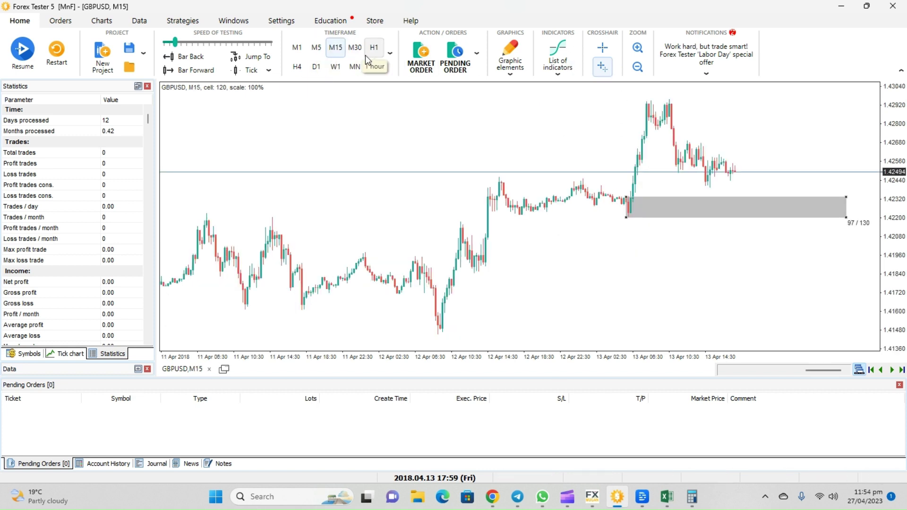
{"action": "left_click", "coordinate": [317, 47]}
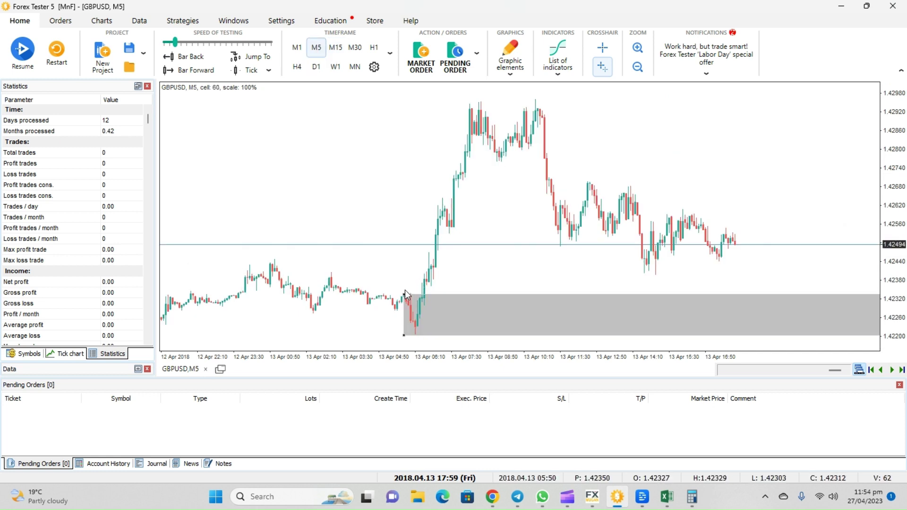
{"action": "mouse_move", "coordinate": [405, 293]}
{"action": "left_mouse_down"}
{"action": "mouse_move", "coordinate": [415, 316]}
{"action": "mouse_move", "coordinate": [403, 295]}
{"action": "left_mouse_up"}
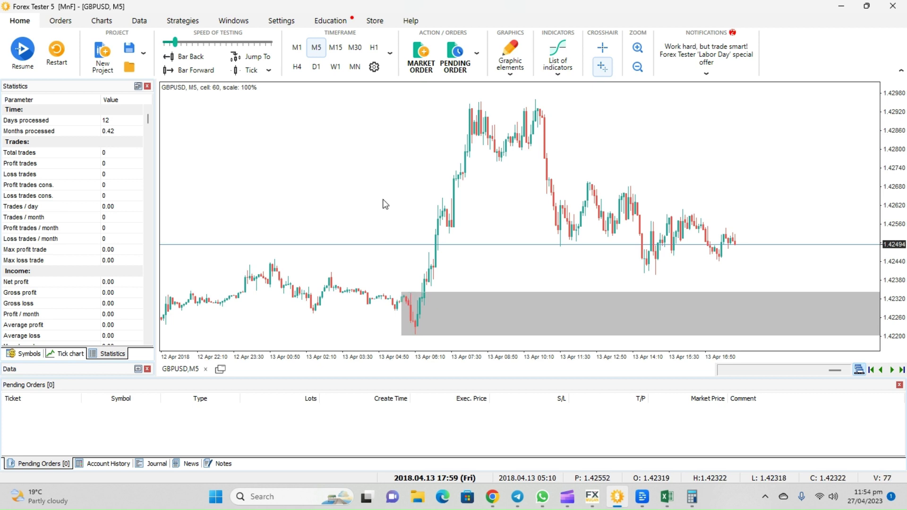
- Examine the demand zone against the wider M15 trend, using the crosshair to relate the 13 April high to the zone
{"action": "left_click", "coordinate": [335, 47]}
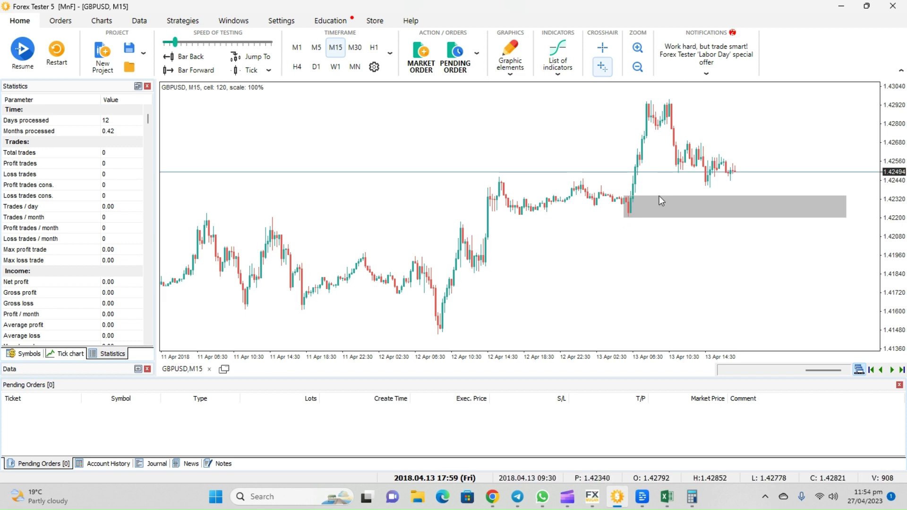
{"action": "scroll", "coordinate": [618, 263], "scroll_direction": "down", "scroll_amount": 2}
{"action": "scroll", "coordinate": [650, 261], "scroll_direction": "up", "scroll_amount": 2}
{"action": "scroll", "coordinate": [650, 262], "scroll_direction": "down", "scroll_amount": 2}
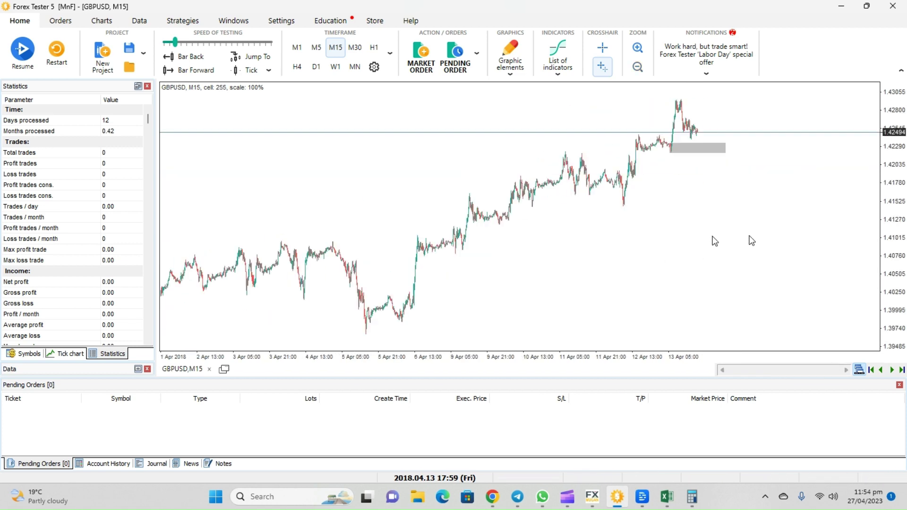
{"action": "scroll", "coordinate": [744, 240], "scroll_direction": "up", "scroll_amount": 3}
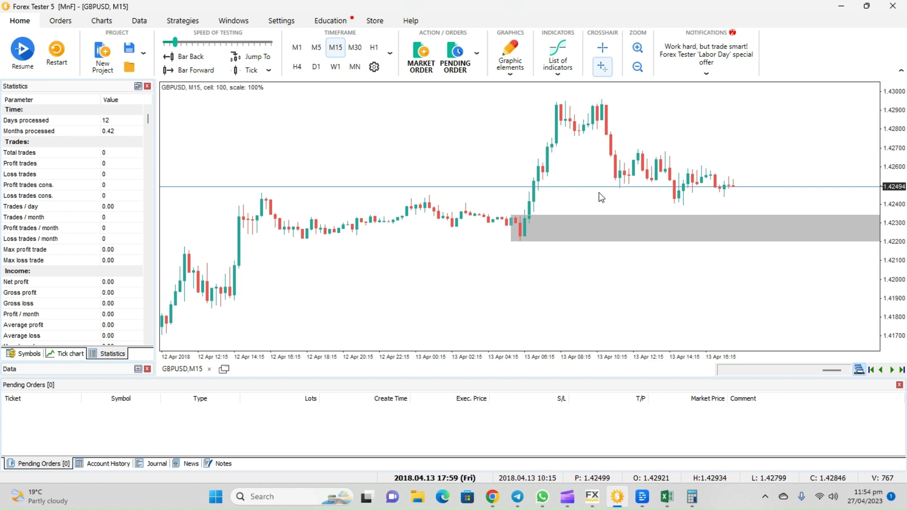
{"action": "scroll", "coordinate": [601, 198], "scroll_direction": "down", "scroll_amount": 2}
{"action": "scroll", "coordinate": [652, 199], "scroll_direction": "up", "scroll_amount": 2}
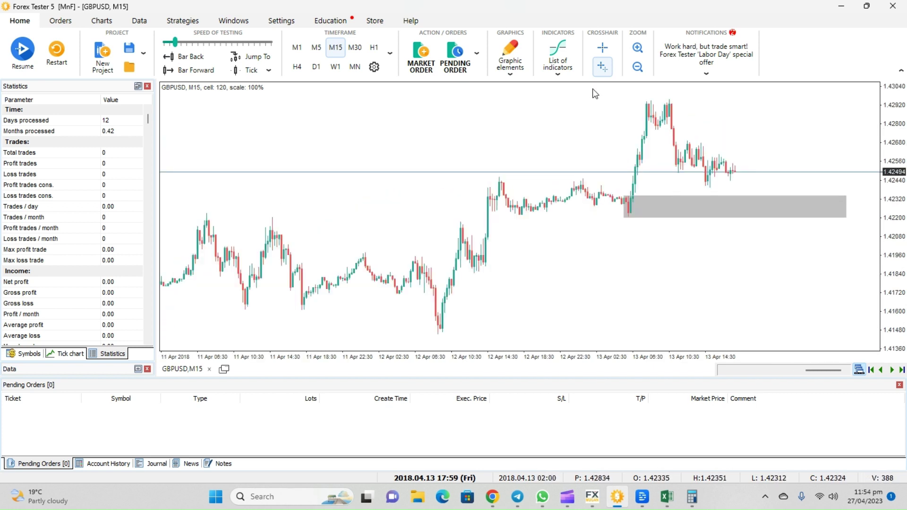
{"action": "left_click", "coordinate": [606, 51]}
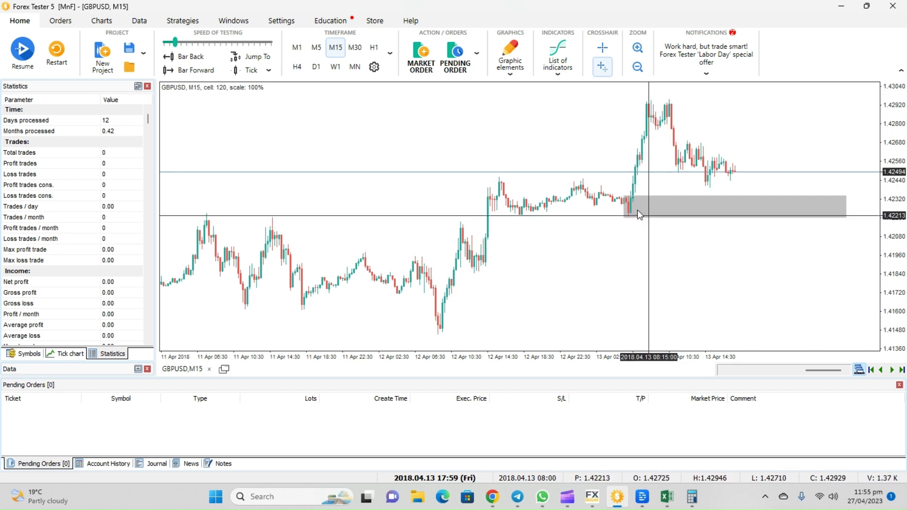
{"action": "left_click", "coordinate": [601, 49]}
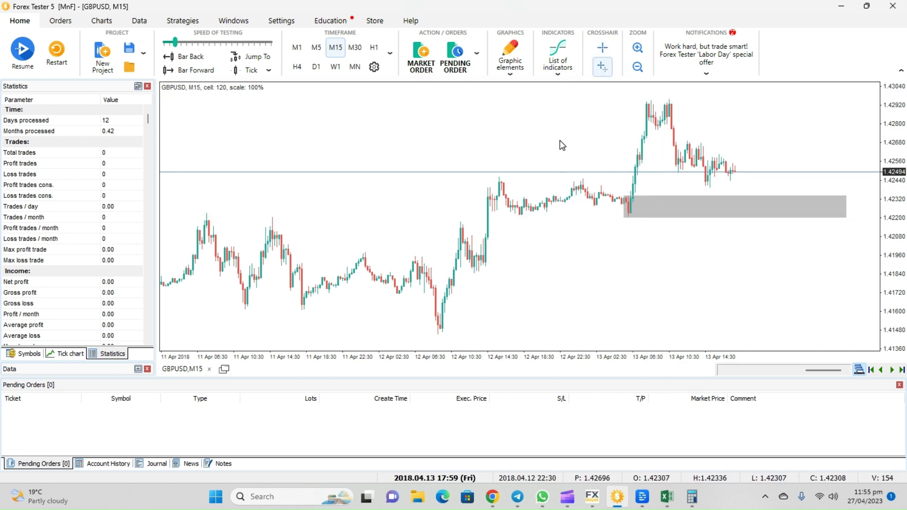
- Raise the testing speed slightly, play the test forward to 2018.04.13 18:00 and pause it
{"action": "left_click", "coordinate": [185, 42]}
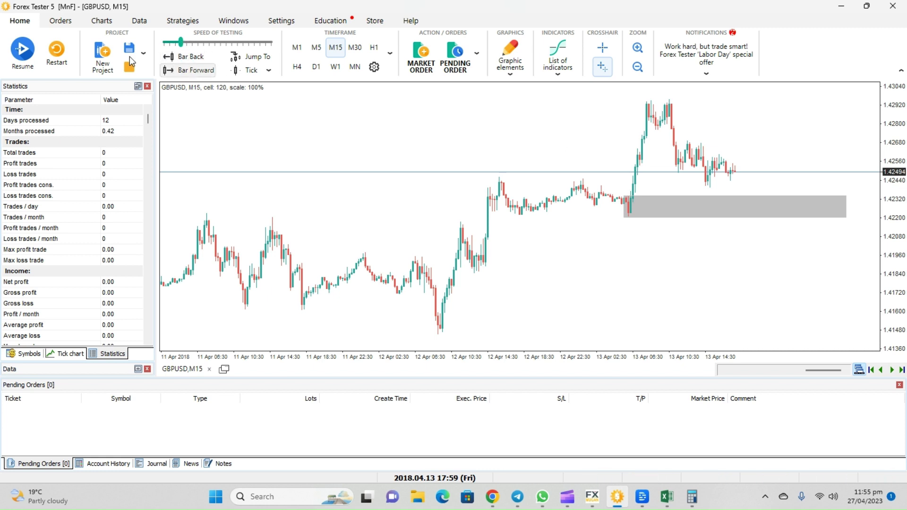
{"action": "left_click", "coordinate": [32, 50]}
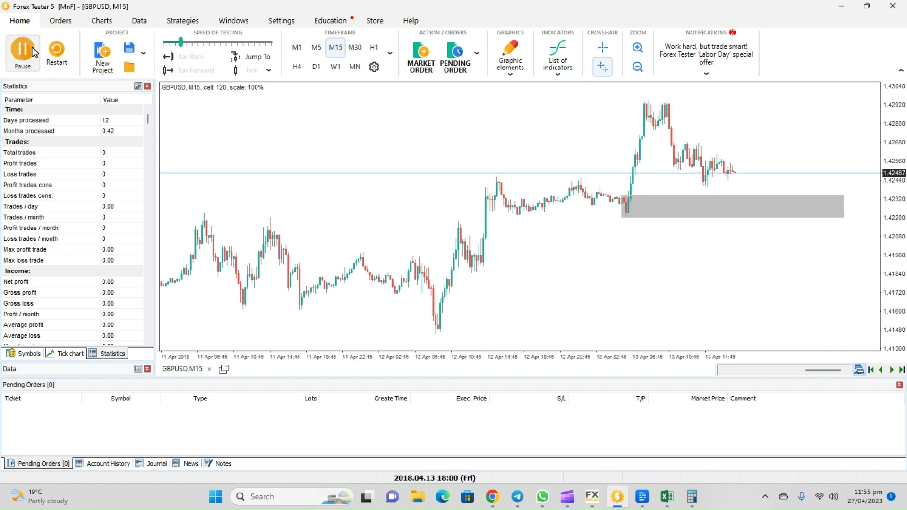
{"action": "left_click", "coordinate": [637, 49]}
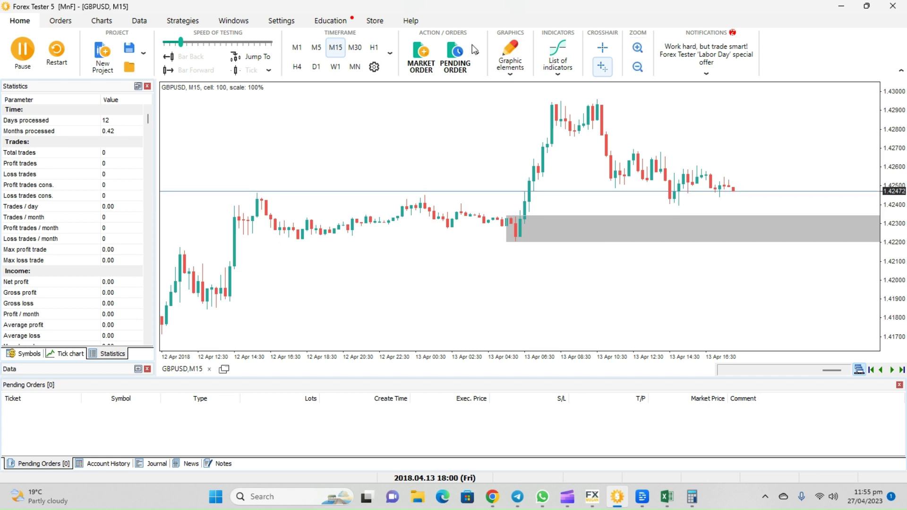
{"action": "left_click", "coordinate": [22, 50]}
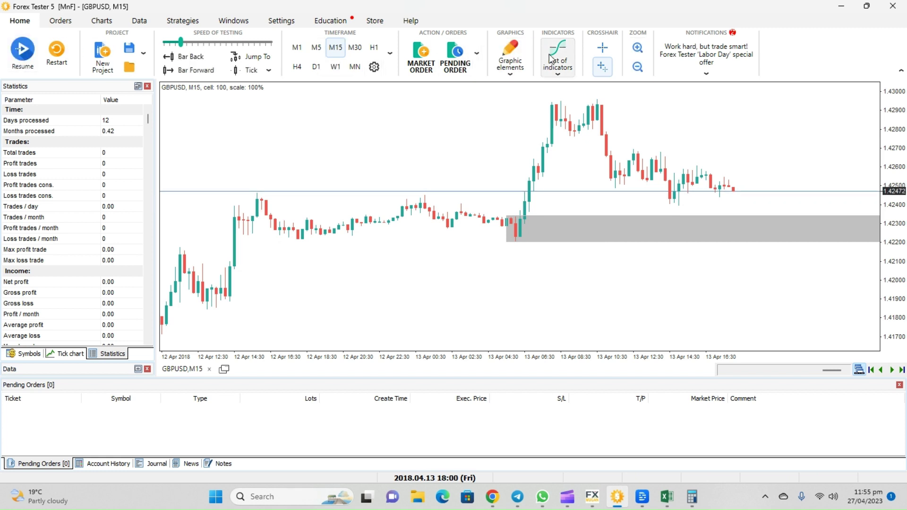
- Draw two descending trend lines around the M15 pullback, the upper from about 1.4271 to 1.4251 and the lower from about 1.4249 to 1.4238
{"action": "left_click", "coordinate": [510, 59]}
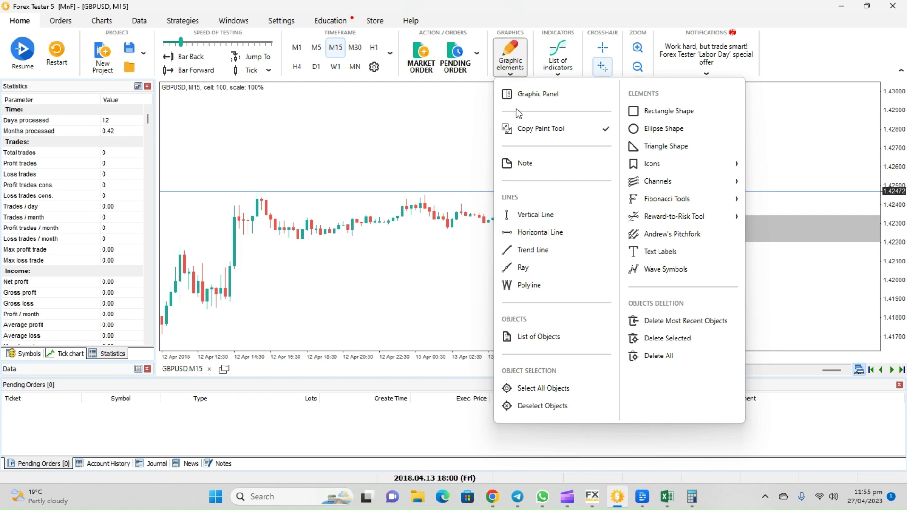
{"action": "left_click", "coordinate": [529, 250]}
{"action": "left_click_drag", "start_coordinate": [629, 146], "coordinate": [741, 182]}
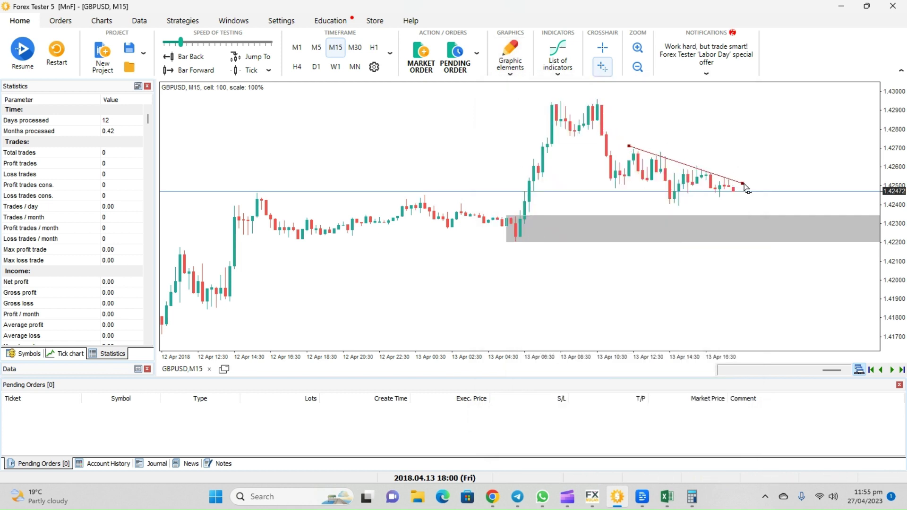
{"action": "left_click", "coordinate": [510, 66]}
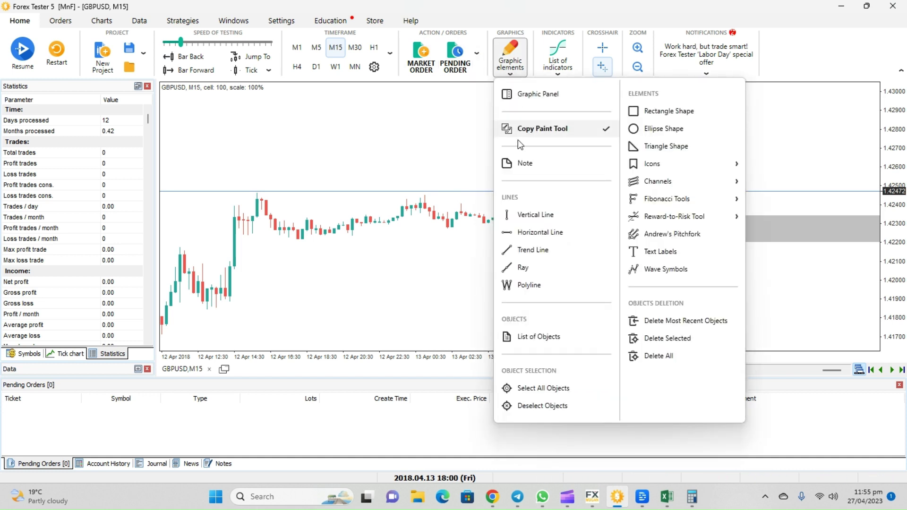
{"action": "left_click", "coordinate": [521, 254]}
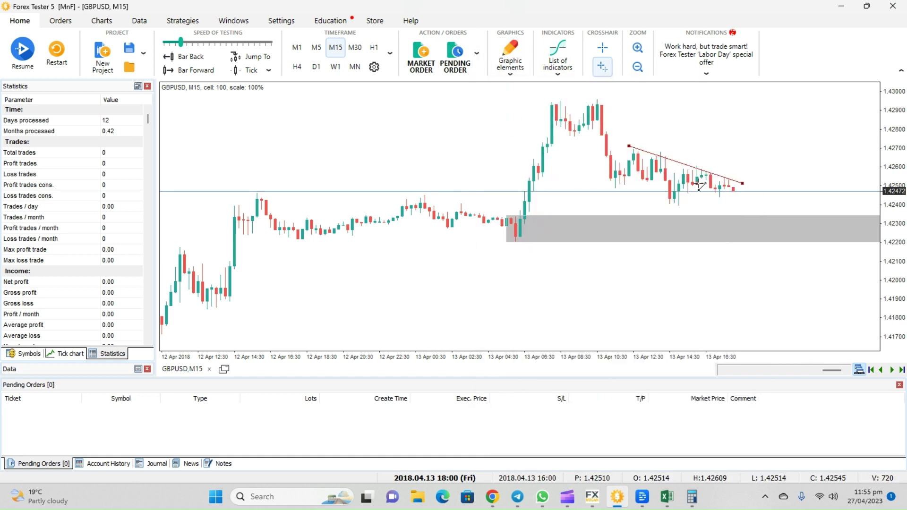
{"action": "left_click_drag", "start_coordinate": [611, 187], "coordinate": [692, 208]}
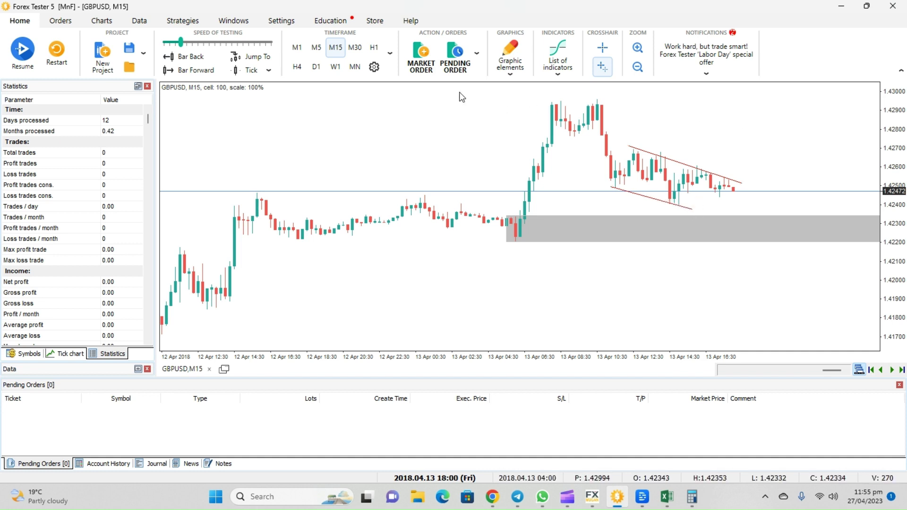
- Play the test at a higher speed until price drops into the demand zone, and pause it
{"action": "left_click", "coordinate": [26, 53]}
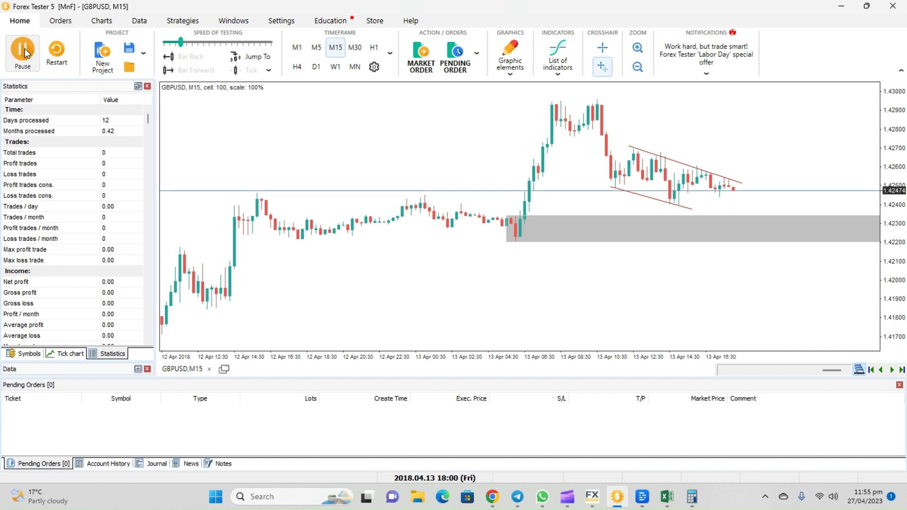
{"action": "left_click", "coordinate": [201, 42]}
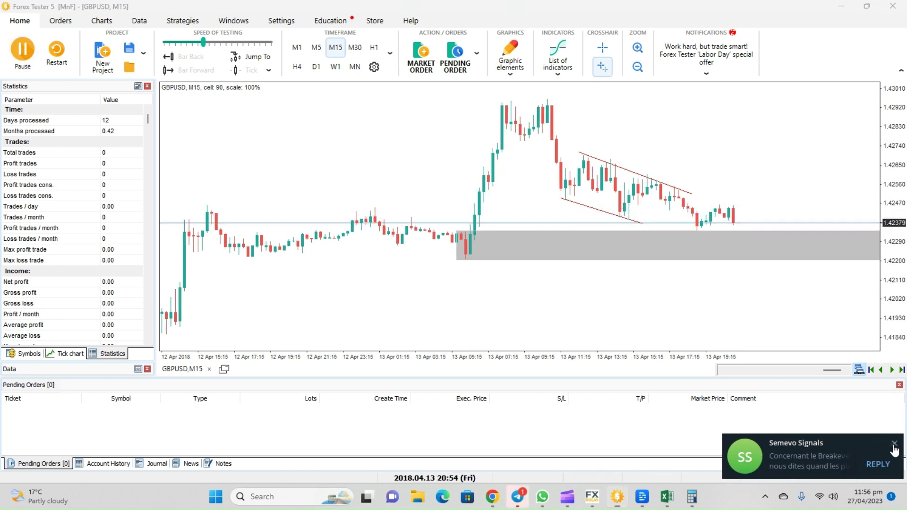
{"action": "left_click", "coordinate": [29, 57]}
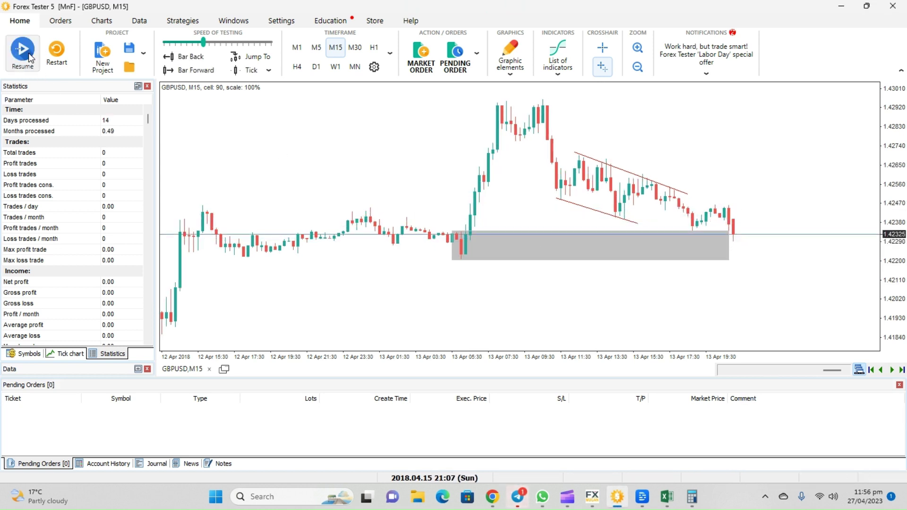
- Extend the demand rectangle well past the latest candle, and step the test back to 2018.04.15 21:03 at near-minimum speed
{"action": "left_click", "coordinate": [729, 259]}
{"action": "left_click_drag", "start_coordinate": [728, 259], "coordinate": [892, 265]}
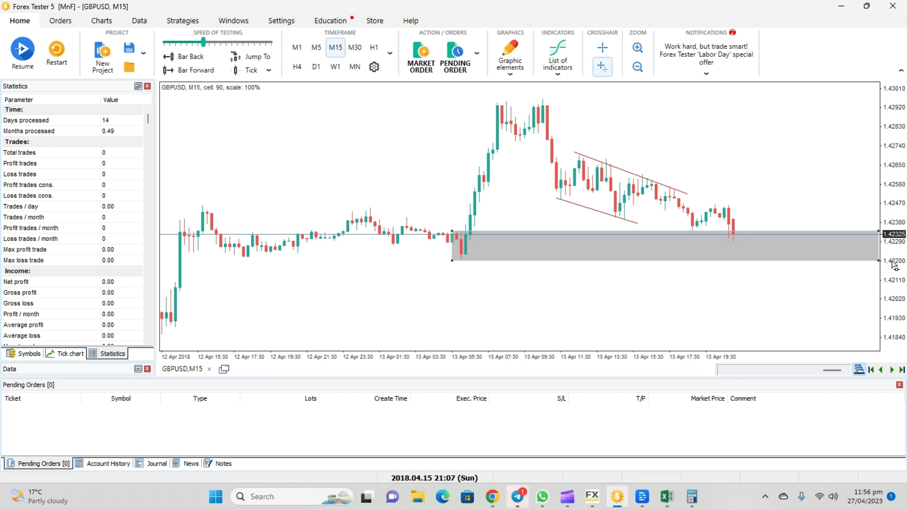
{"action": "left_click", "coordinate": [637, 67]}
{"action": "left_click", "coordinate": [637, 49]}
{"action": "left_click", "coordinate": [178, 44]}
{"action": "left_click", "coordinate": [195, 69]}
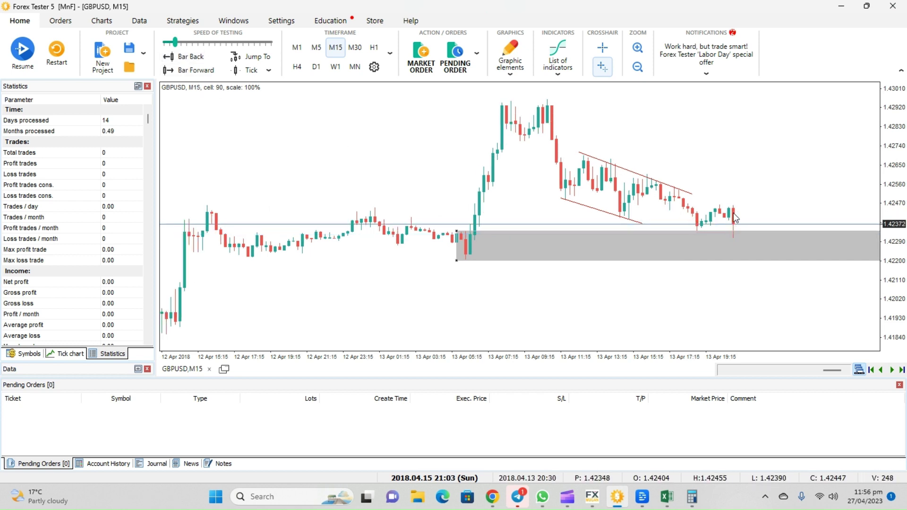
- Examine the latest price reaction at the demand zone on the M5 and M1 timeframes, ending on M5
{"action": "left_click", "coordinate": [317, 49]}
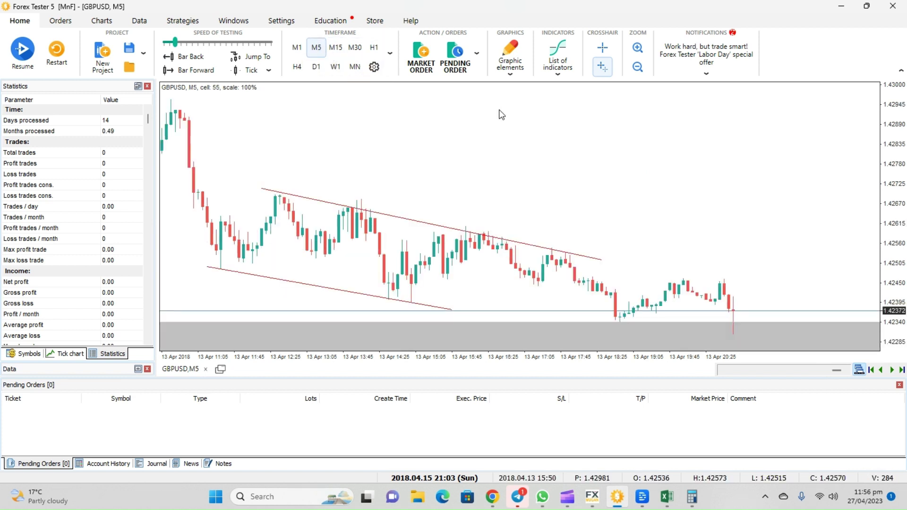
{"action": "left_click", "coordinate": [297, 47]}
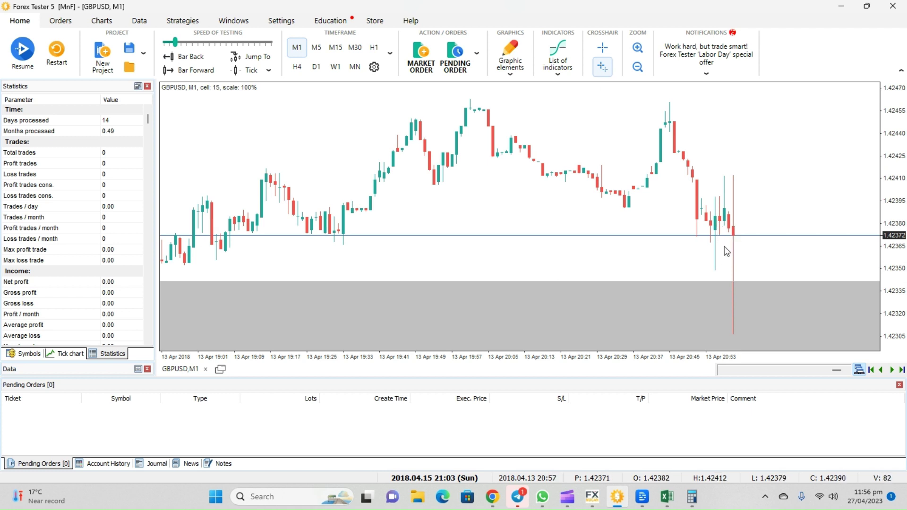
{"action": "left_click", "coordinate": [637, 67]}
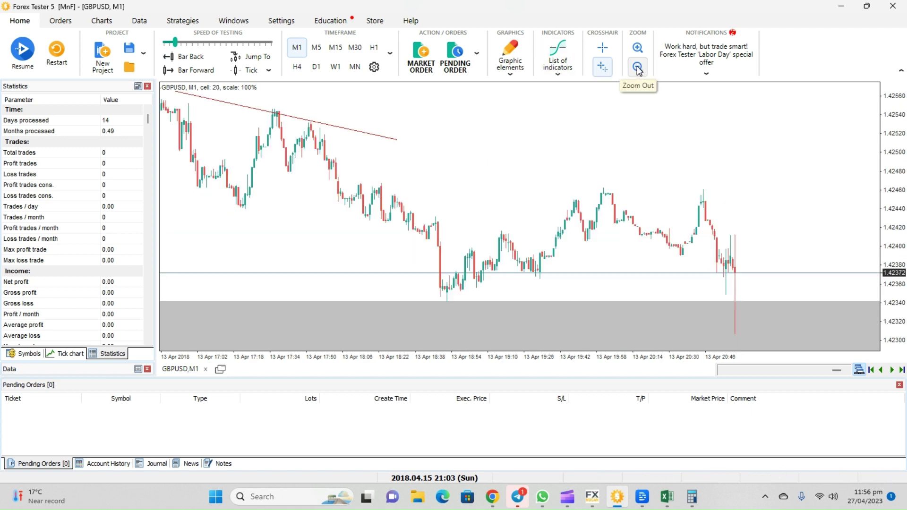
{"action": "left_click", "coordinate": [316, 48]}
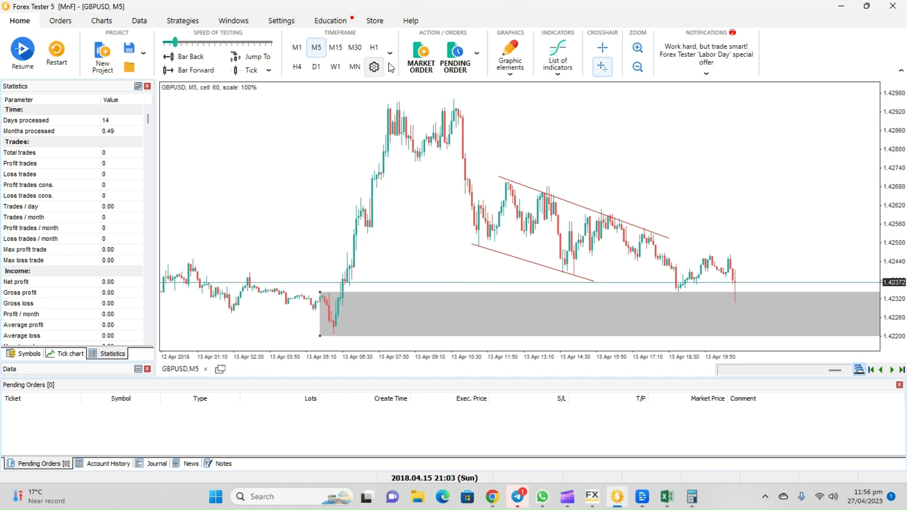
- Set up a GBPUSD market buy order with its lot size calculated from 0.50% risk
{"action": "left_click", "coordinate": [431, 62]}
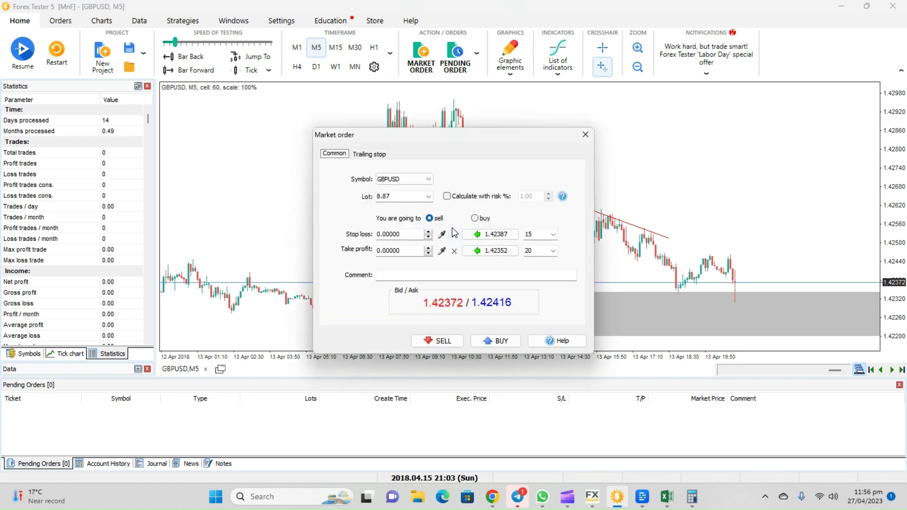
{"action": "left_click", "coordinate": [446, 197]}
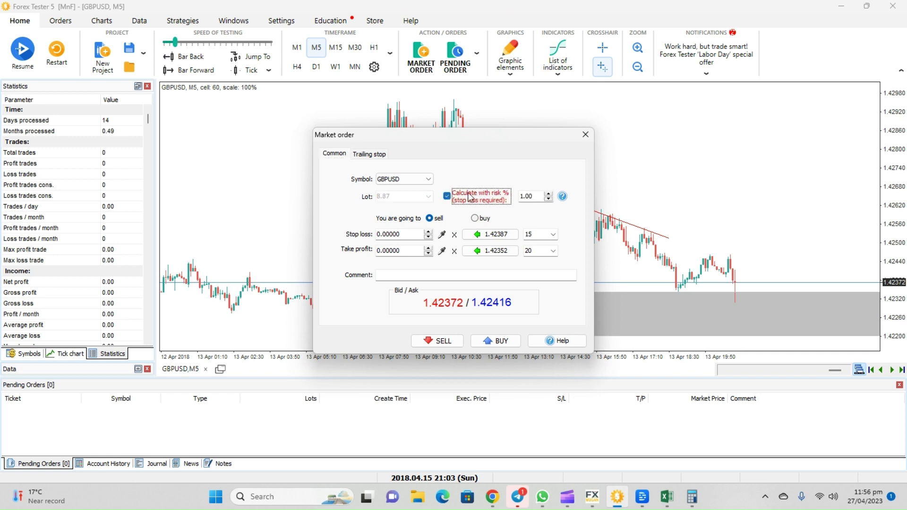
{"action": "double_click", "coordinate": [536, 197]}
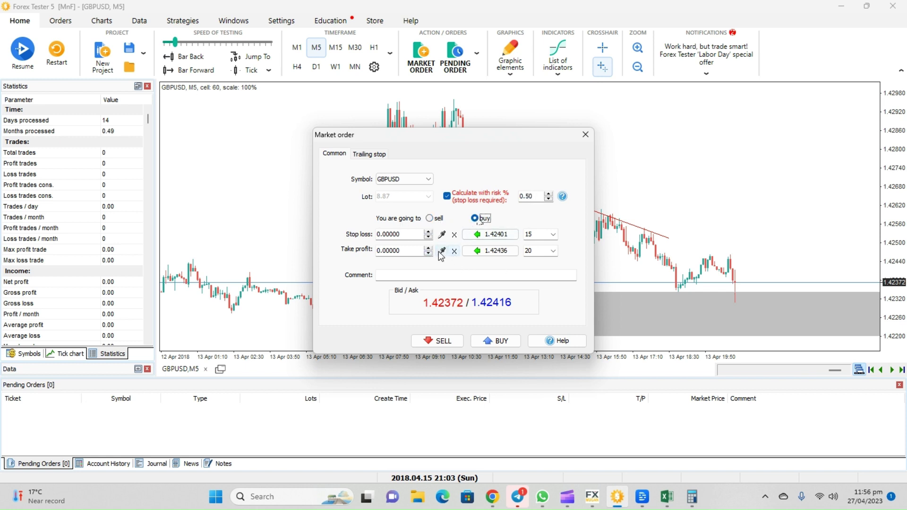
- Set the stop loss to 1.42194 below the demand zone and the take profit to 1.42952 at the previous highs, and place the buy
{"action": "left_click", "coordinate": [442, 235]}
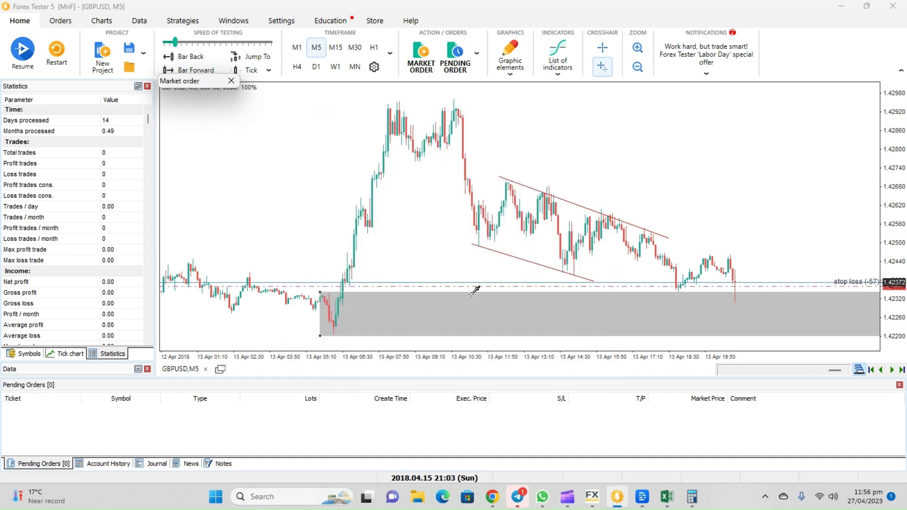
{"action": "left_click", "coordinate": [415, 337]}
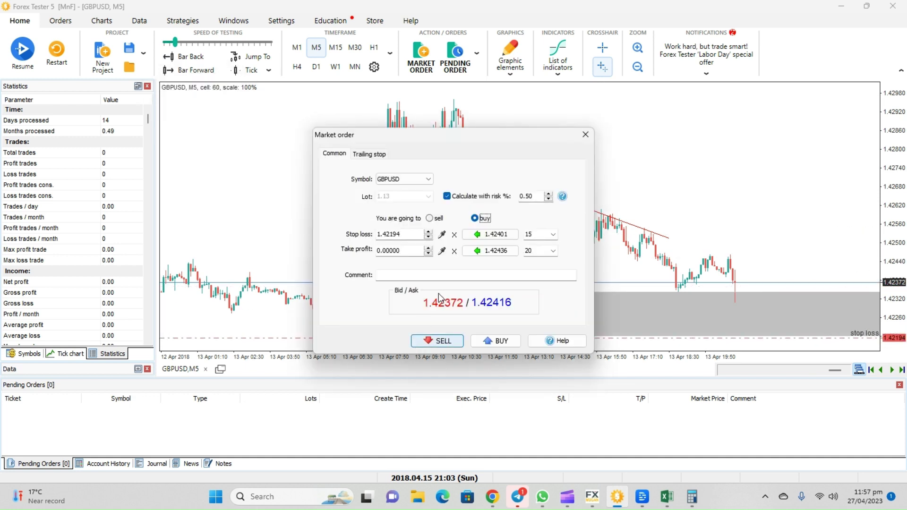
{"action": "left_click", "coordinate": [442, 251]}
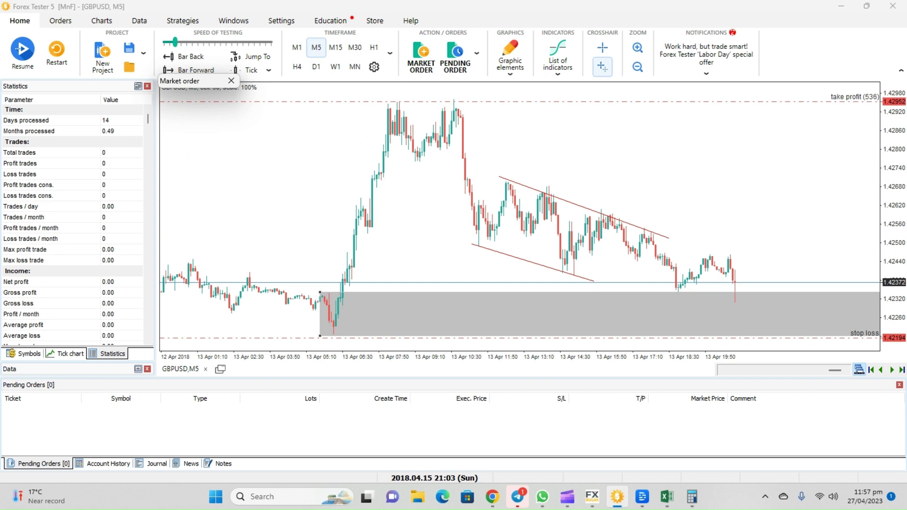
{"action": "left_click", "coordinate": [537, 101]}
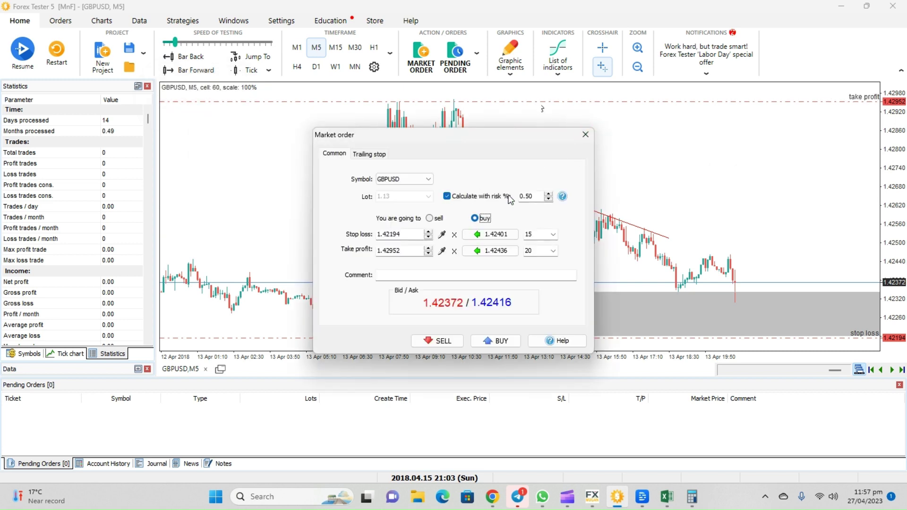
{"action": "left_click", "coordinate": [500, 340]}
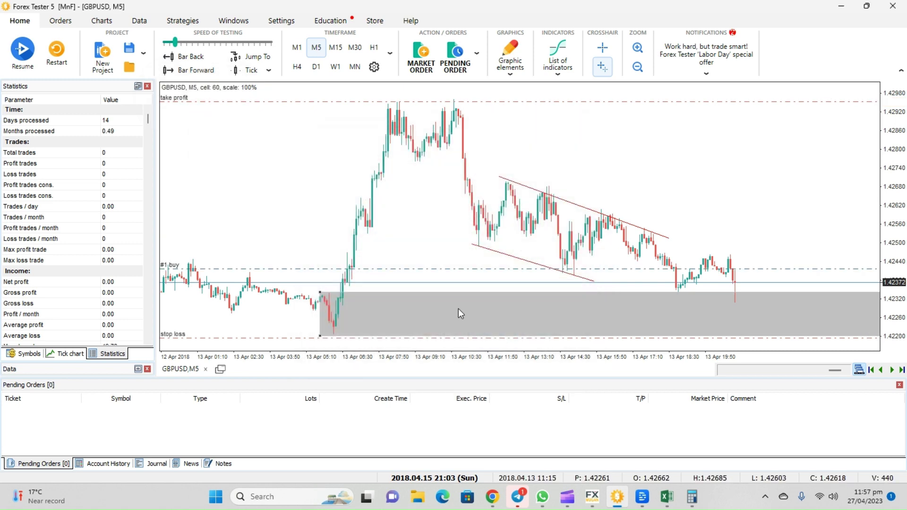
- Resume the test at a slightly higher speed and lower the demand rectangle's upper edge slightly to about 1.42336
{"action": "left_click", "coordinate": [23, 59]}
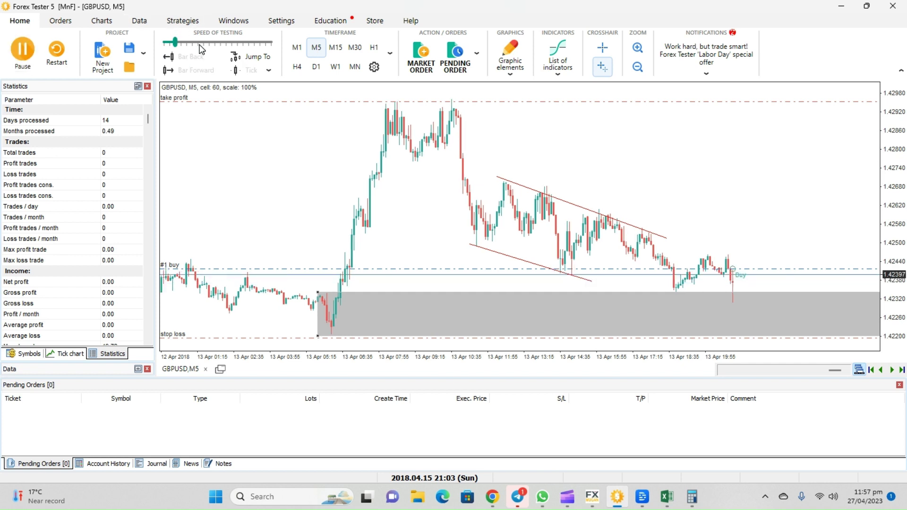
{"action": "left_click", "coordinate": [184, 43]}
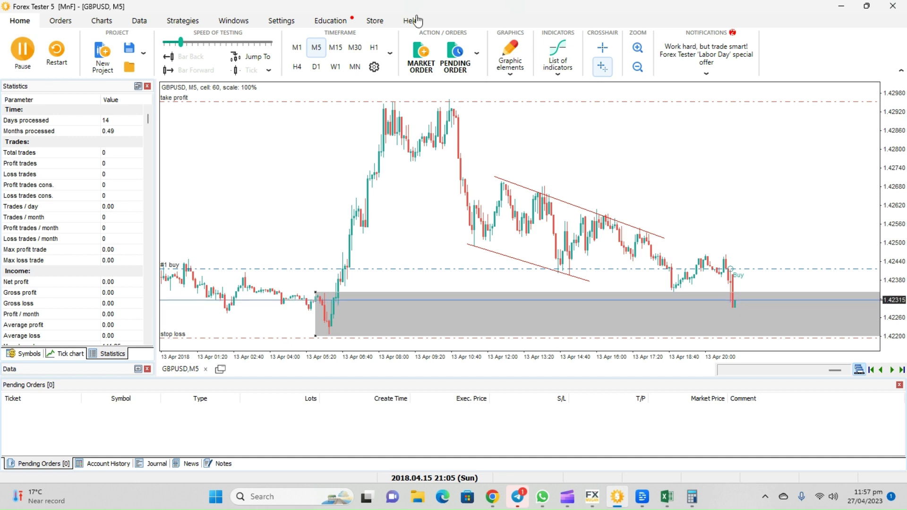
{"action": "left_click", "coordinate": [644, 67]}
{"action": "left_click", "coordinate": [639, 49]}
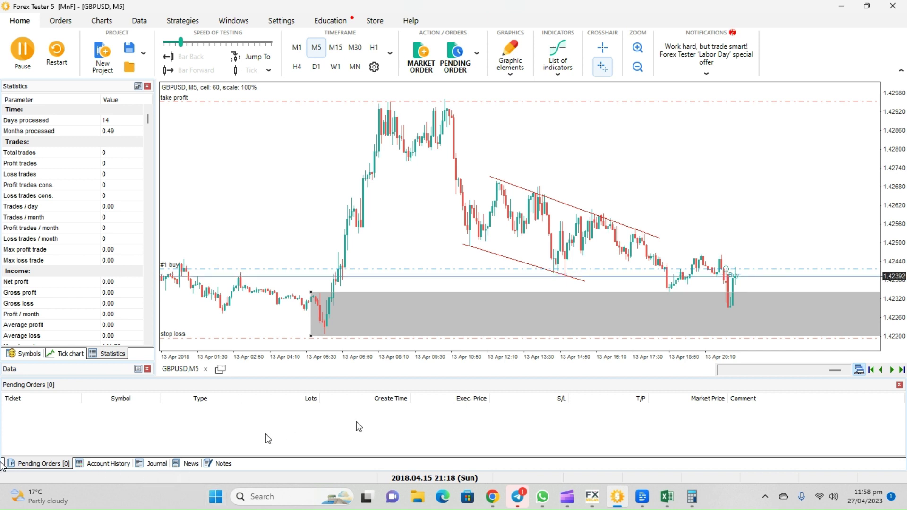
{"action": "right_click", "coordinate": [497, 407]}
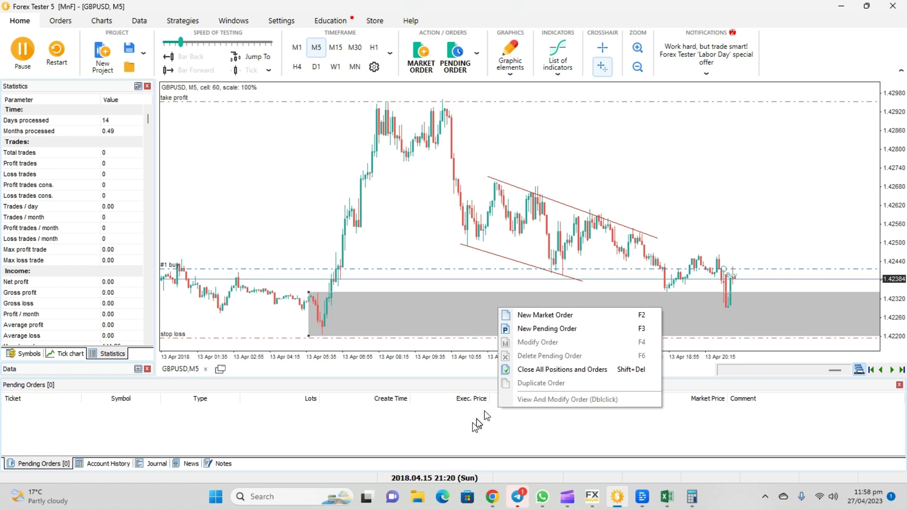
{"action": "left_click", "coordinate": [611, 175]}
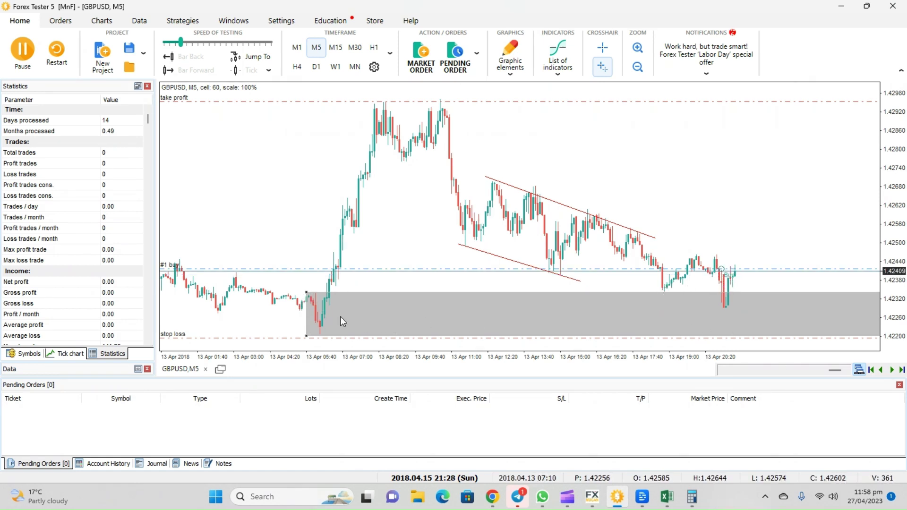
{"action": "mouse_move", "coordinate": [304, 295]}
{"action": "left_mouse_down"}
{"action": "mouse_move", "coordinate": [318, 323]}
{"action": "mouse_move", "coordinate": [308, 296]}
{"action": "left_mouse_up"}
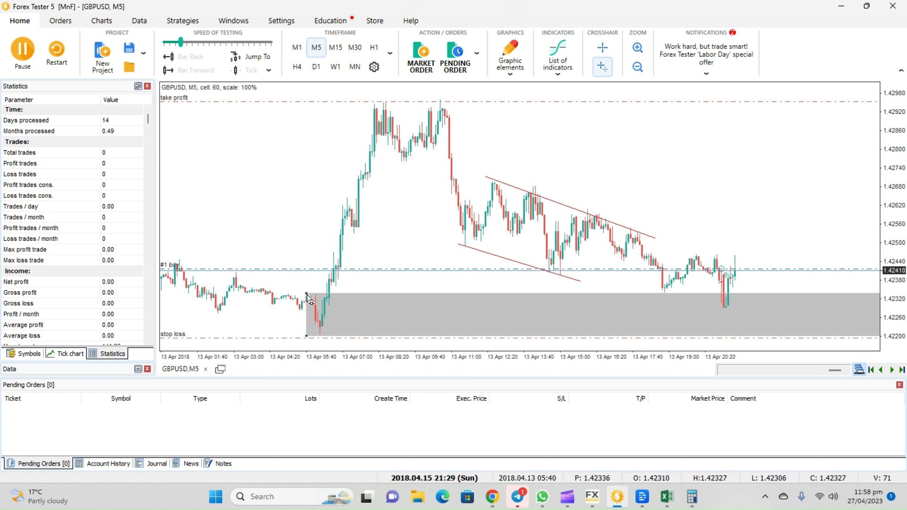
{"action": "left_click", "coordinate": [644, 71]}
{"action": "left_click", "coordinate": [645, 50]}
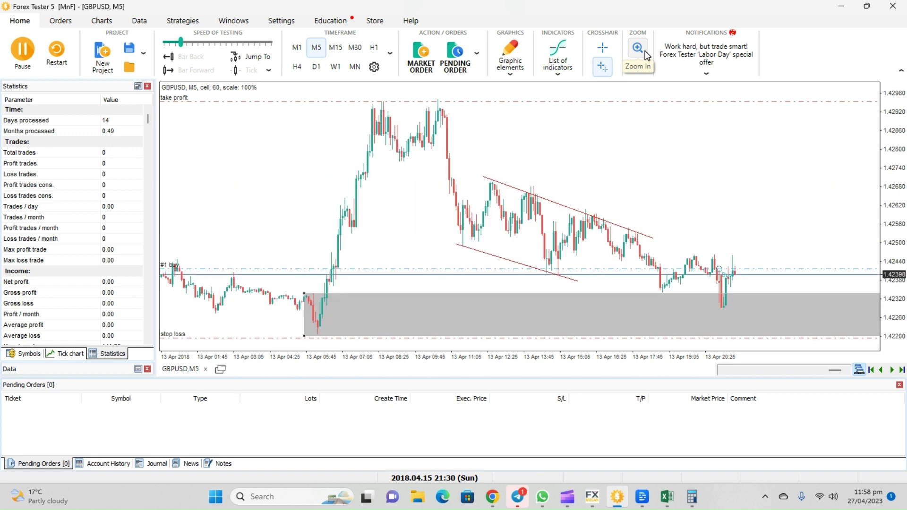
{"action": "left_click", "coordinate": [645, 50]}
{"action": "left_click", "coordinate": [638, 68]}
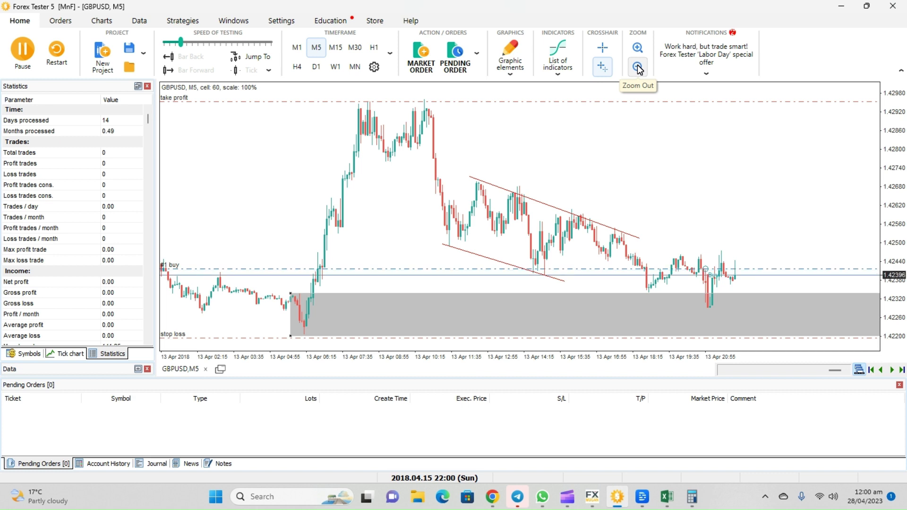
{"action": "left_click", "coordinate": [569, 61]}
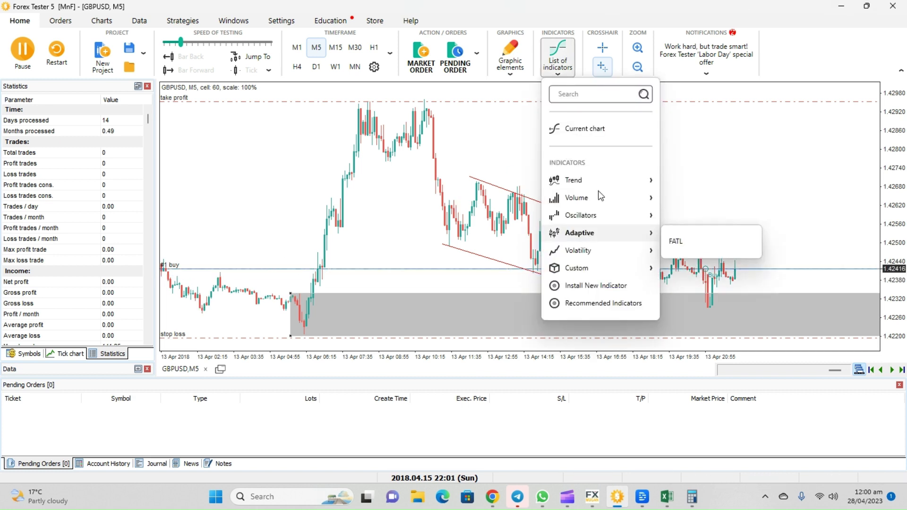
{"action": "left_click", "coordinate": [674, 139]}
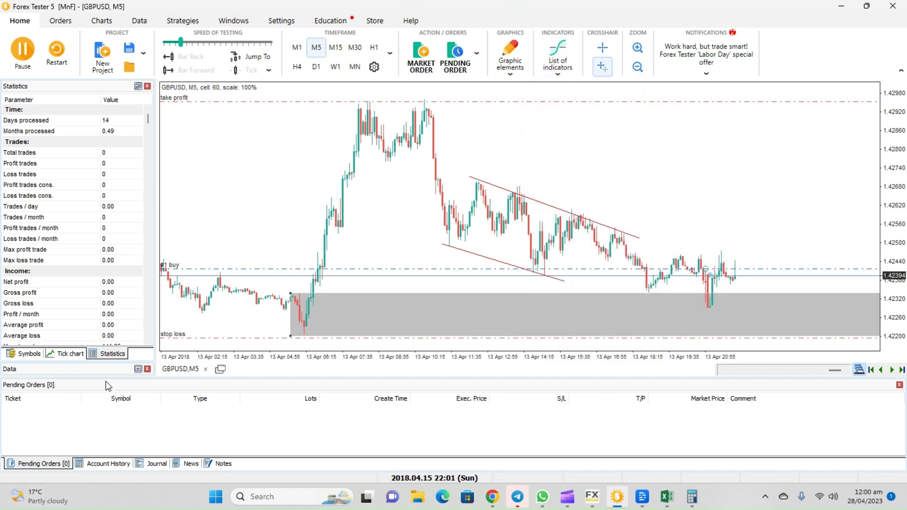
- Examine the open buy and the demand zone on the M15 and M30 timeframes, ending on M15
{"action": "left_click", "coordinate": [336, 49]}
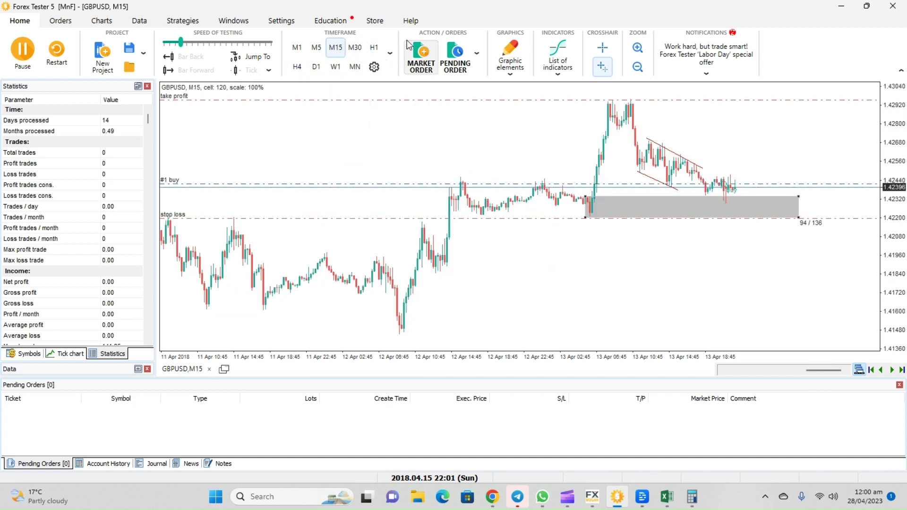
{"action": "left_click", "coordinate": [354, 48]}
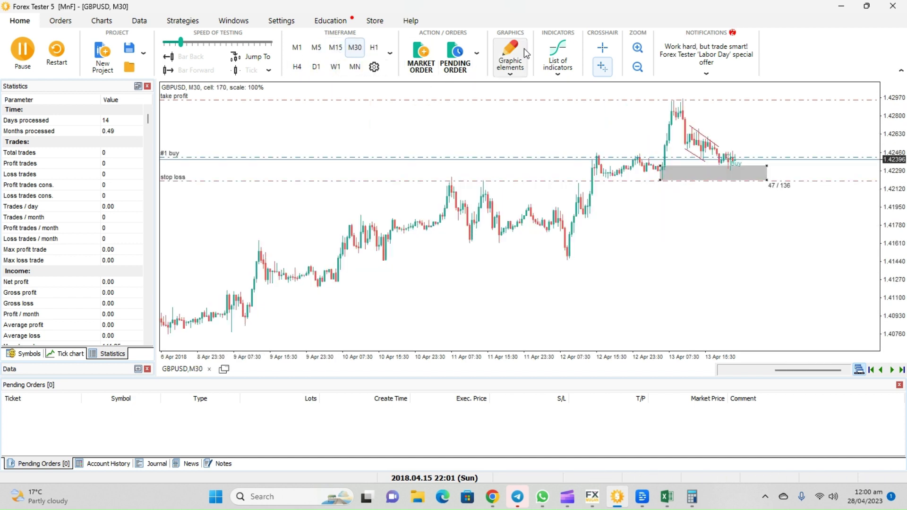
{"action": "left_click", "coordinate": [637, 49]}
{"action": "left_click", "coordinate": [636, 51]}
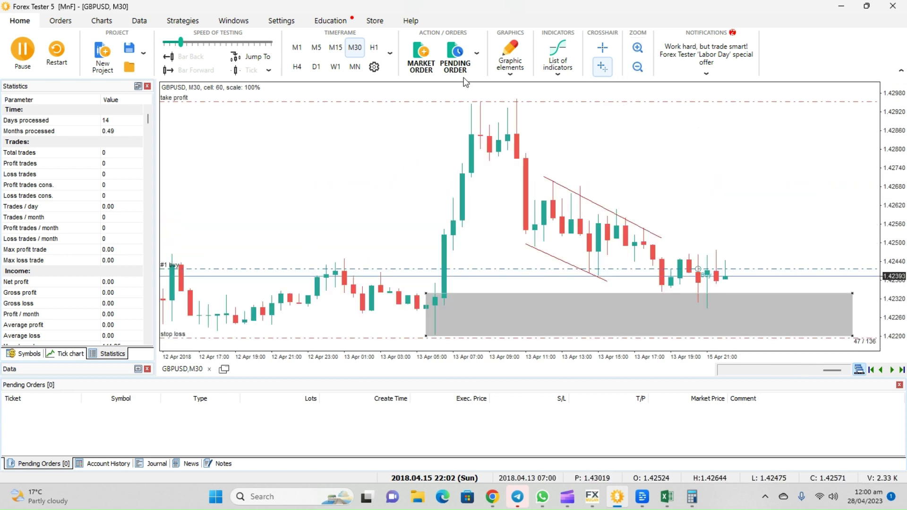
{"action": "left_click", "coordinate": [638, 68]}
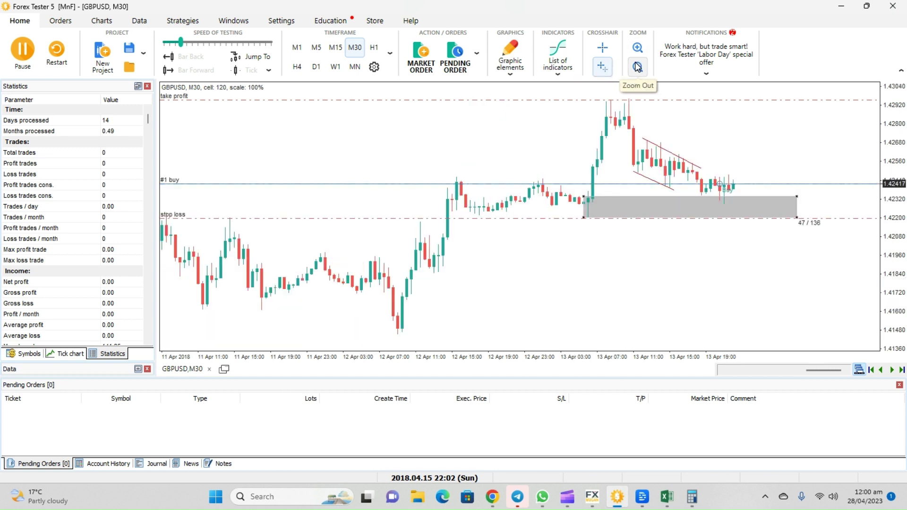
{"action": "left_click", "coordinate": [336, 51]}
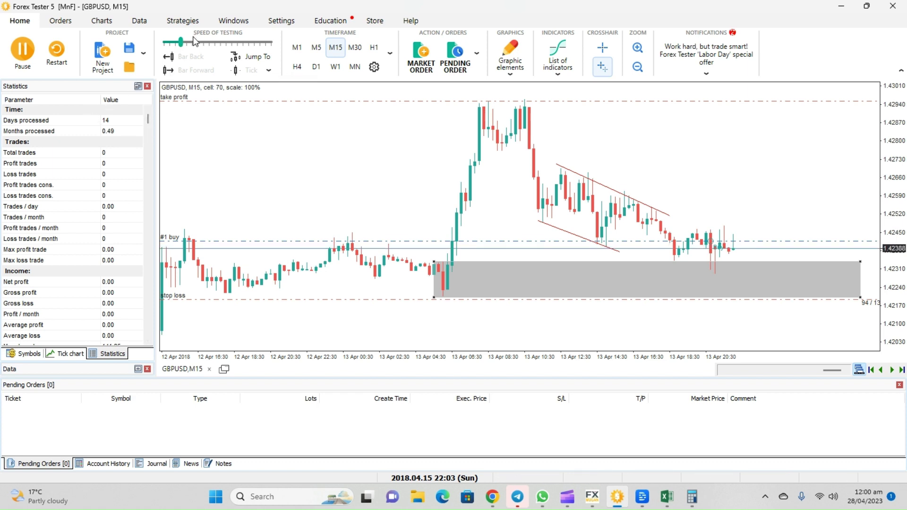
- Raise the testing speed to just under half of its range and let the M15 chart run past 2018.04.16 04:00
{"action": "left_click_drag", "start_coordinate": [180, 42], "coordinate": [198, 46]}
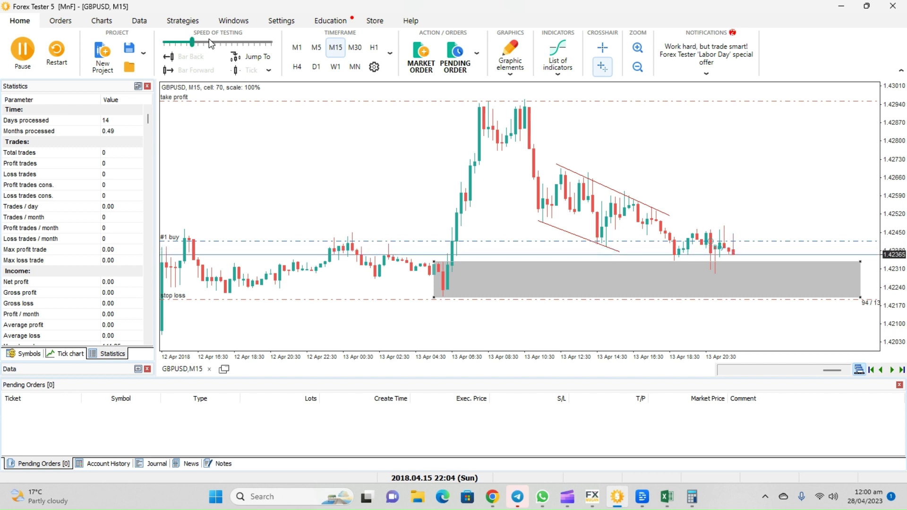
{"action": "left_click", "coordinate": [210, 43]}
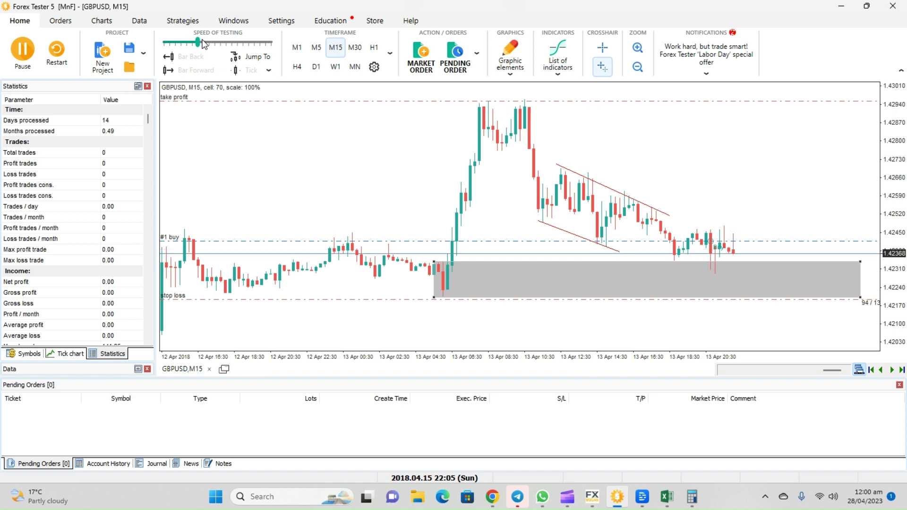
{"action": "left_click", "coordinate": [213, 43]}
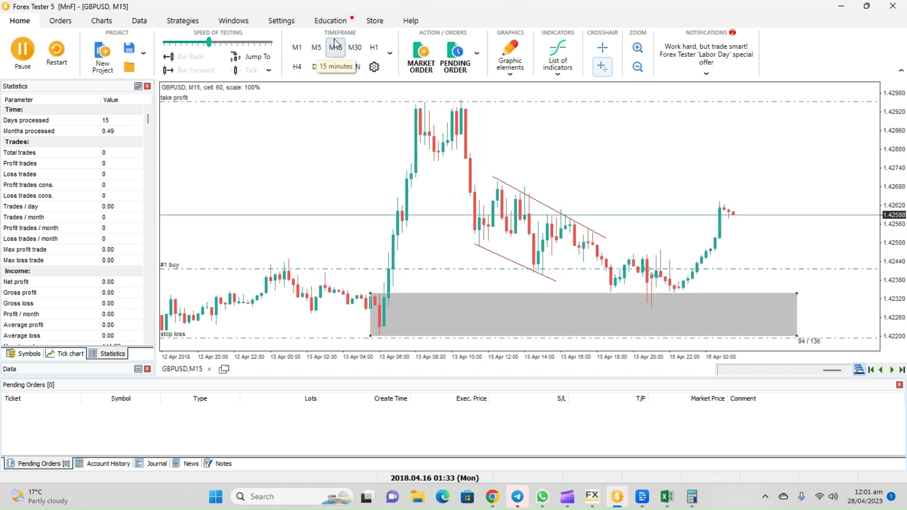
{"action": "left_click", "coordinate": [648, 69]}
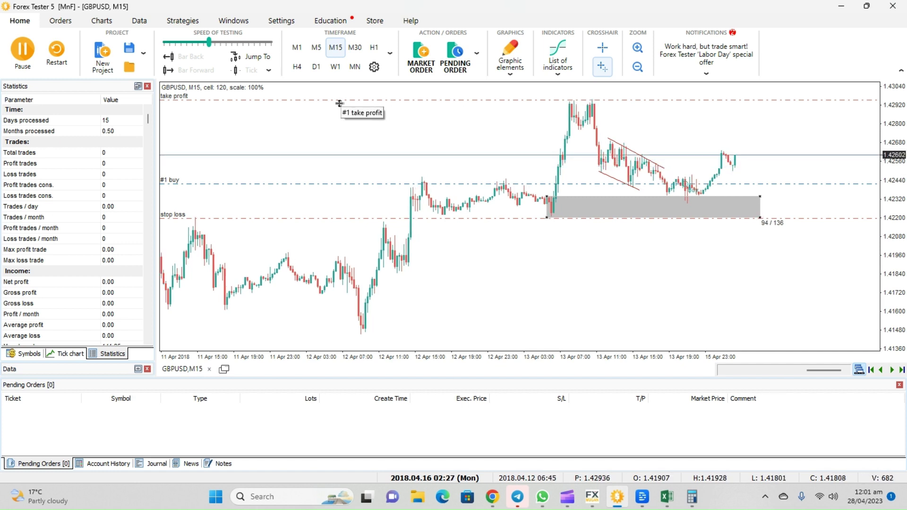
{"action": "left_click", "coordinate": [637, 48]}
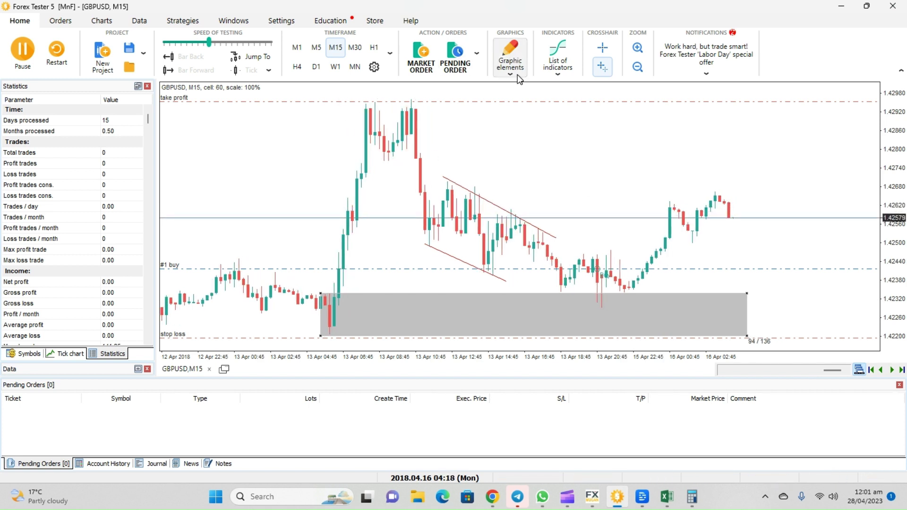
- Draw a short horizontal line at about 1.4263 from the first 16 April swing high across to the next peak
{"action": "left_click", "coordinate": [509, 63]}
{"action": "left_click", "coordinate": [533, 250]}
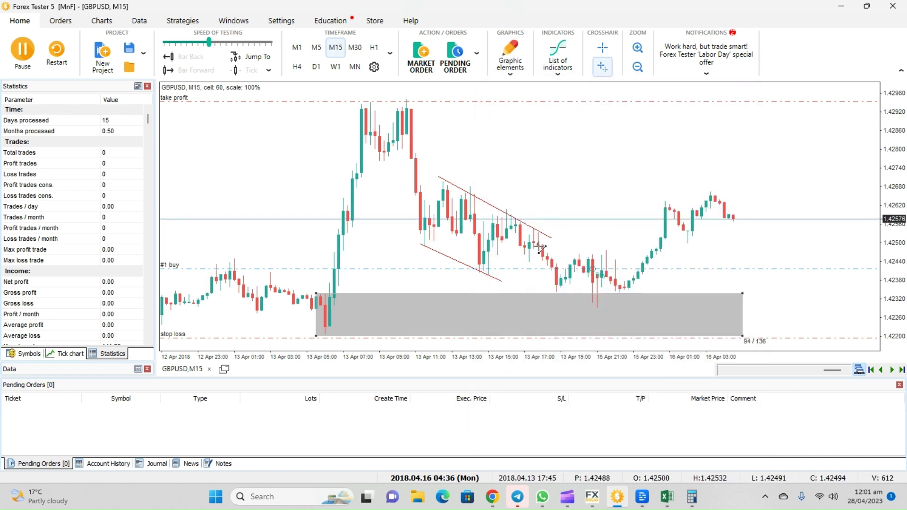
{"action": "left_click", "coordinate": [706, 202]}
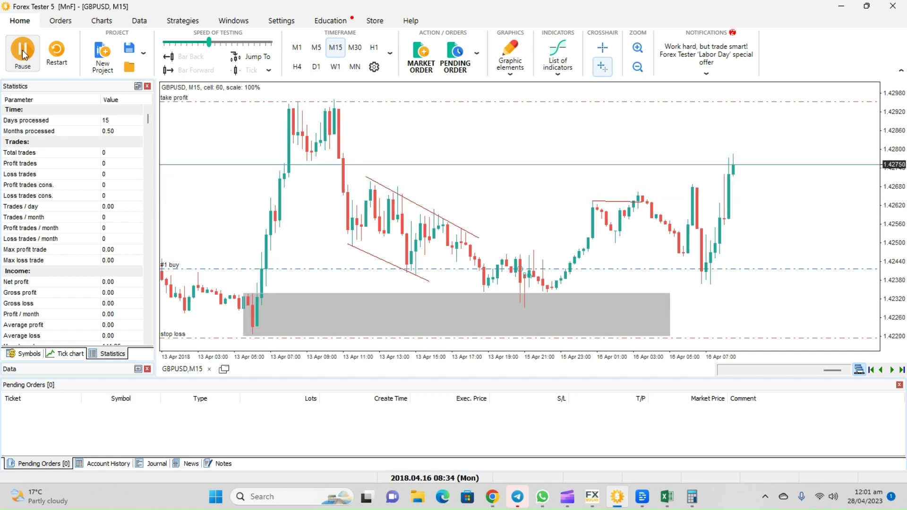
- Pause the test, move the open buy's stop loss just above its entry to about 1.4244, and resume the test
{"action": "left_click", "coordinate": [22, 50]}
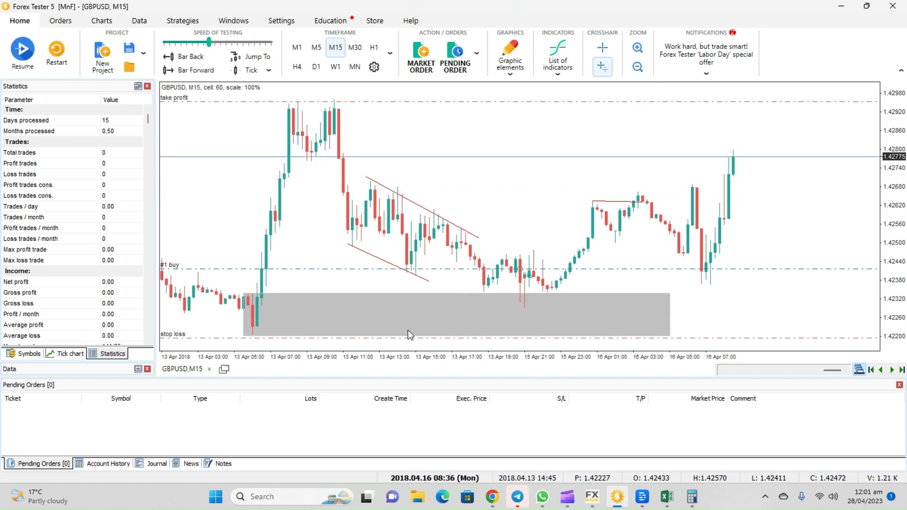
{"action": "left_click_drag", "start_coordinate": [404, 338], "coordinate": [409, 259]}
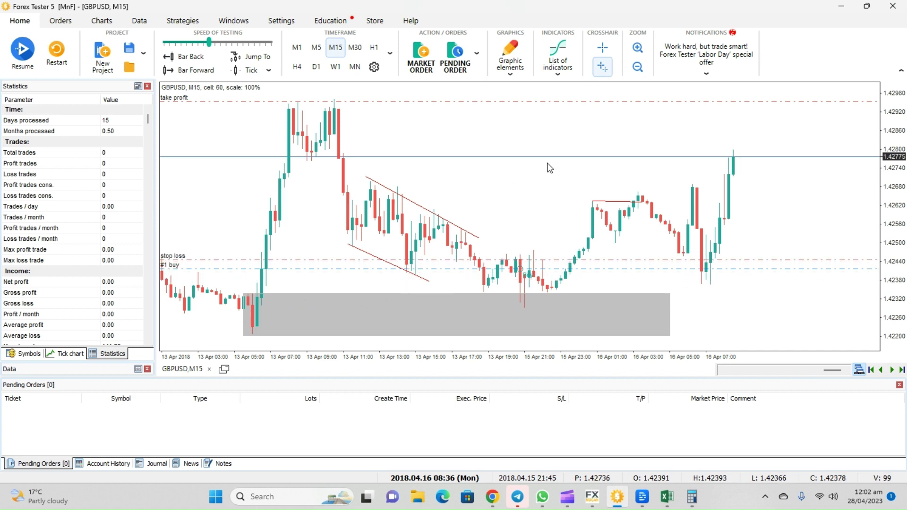
{"action": "left_click", "coordinate": [642, 69]}
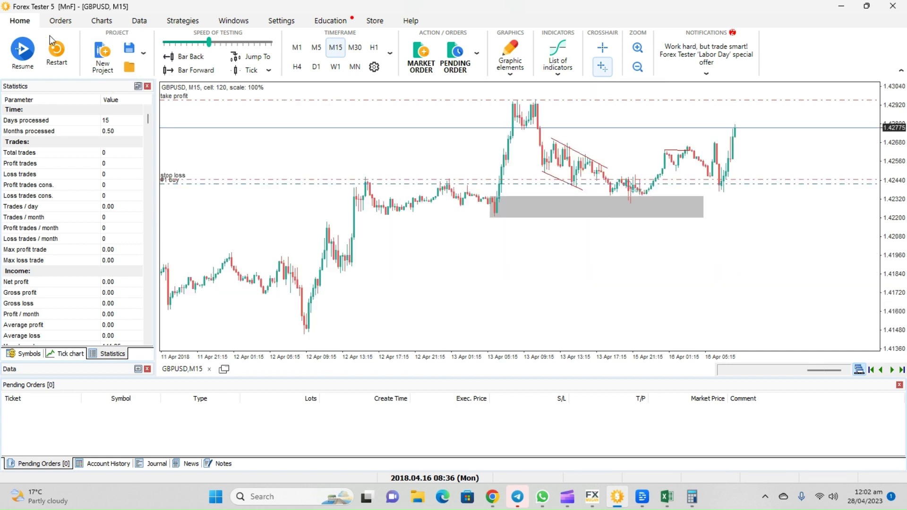
{"action": "left_click", "coordinate": [26, 44]}
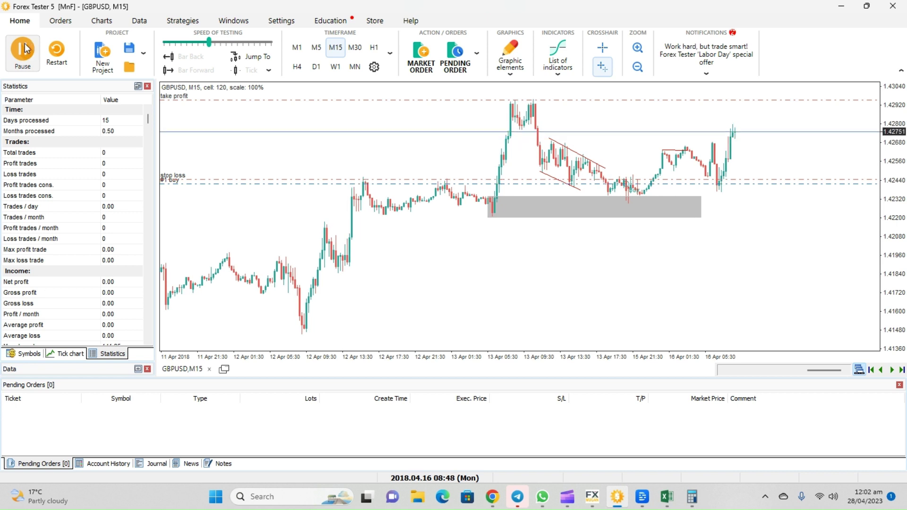
{"action": "scroll", "coordinate": [446, 157], "scroll_direction": "up", "scroll_amount": 2}
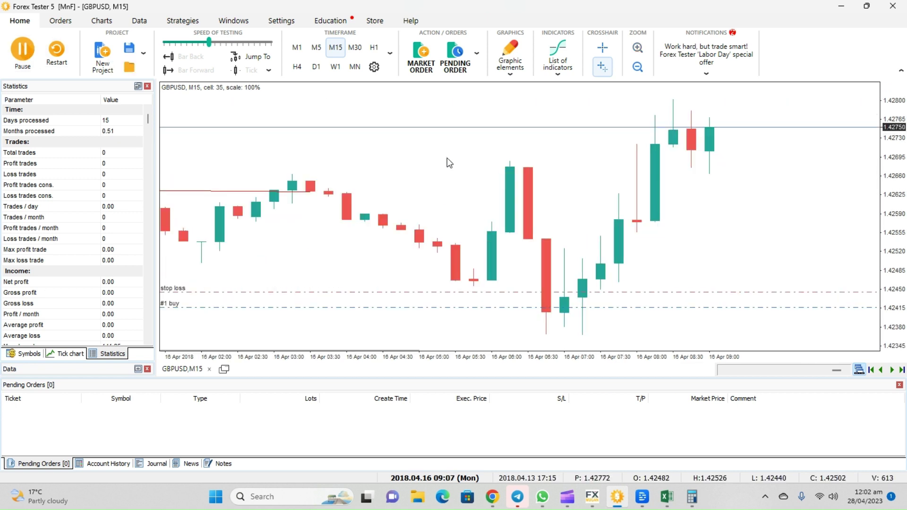
- Pause the M15 test at 2018.04.16 09:55 and step it back bar by bar to 09:29
{"action": "left_click", "coordinate": [645, 70]}
{"action": "left_click", "coordinate": [644, 70]}
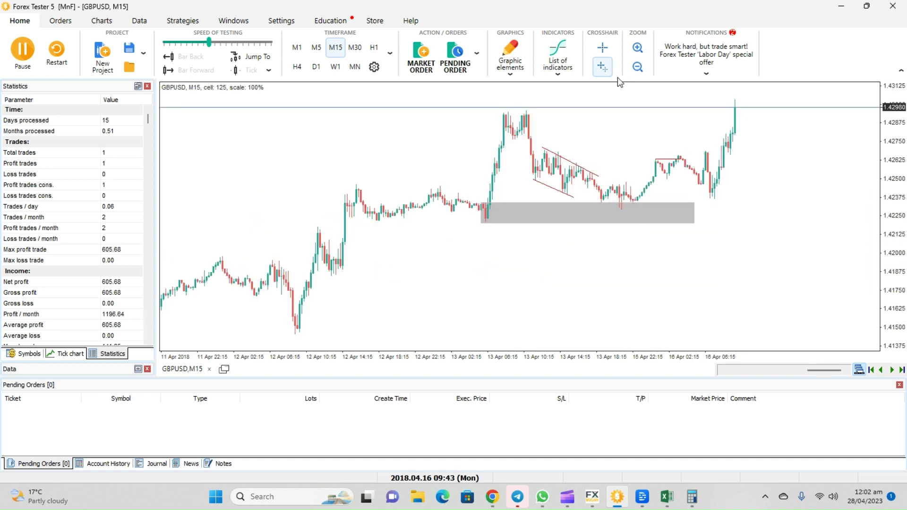
{"action": "left_click", "coordinate": [22, 50]}
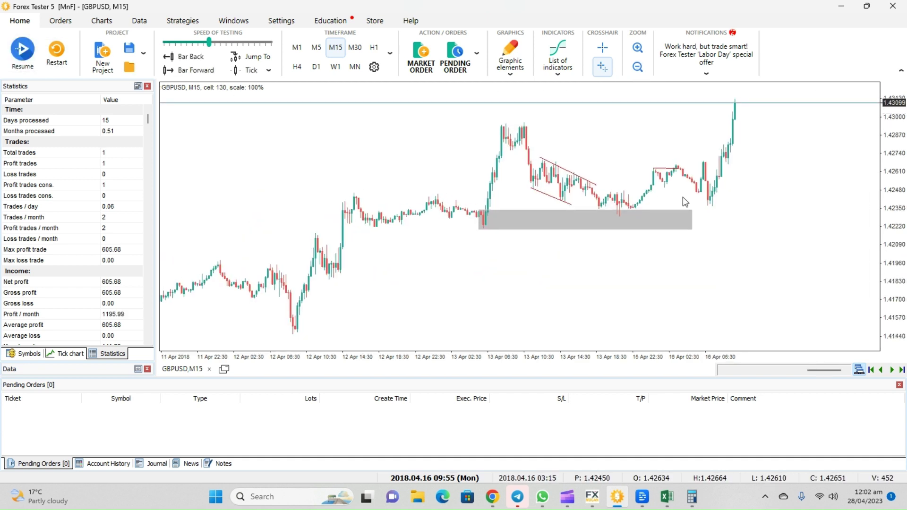
{"action": "left_click", "coordinate": [645, 70]}
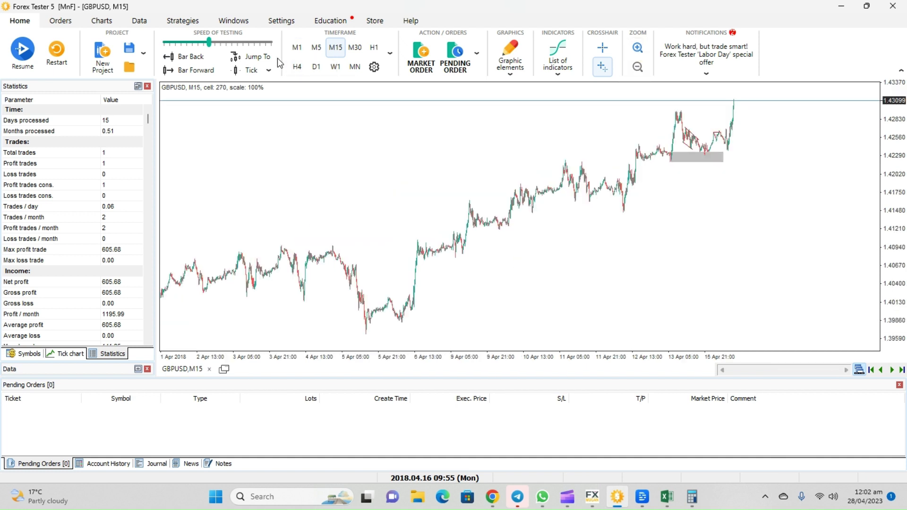
{"action": "left_click", "coordinate": [193, 57]}
{"action": "left_click", "coordinate": [194, 58]}
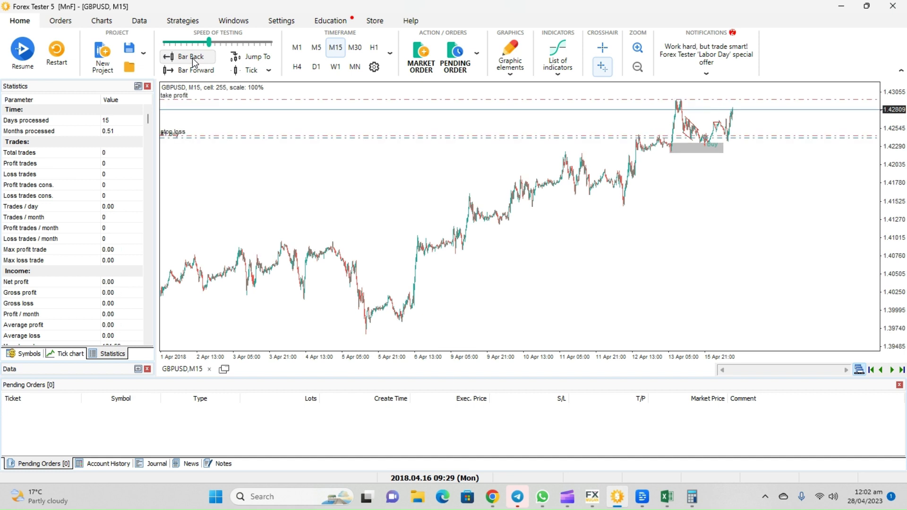
- Extend the demand zone rectangle past the latest M15 candle, and run the test to 2018.04.16 09:35 at about a quarter speed
{"action": "left_click", "coordinate": [638, 48]}
{"action": "left_click", "coordinate": [638, 48]}
{"action": "left_click", "coordinate": [639, 48]}
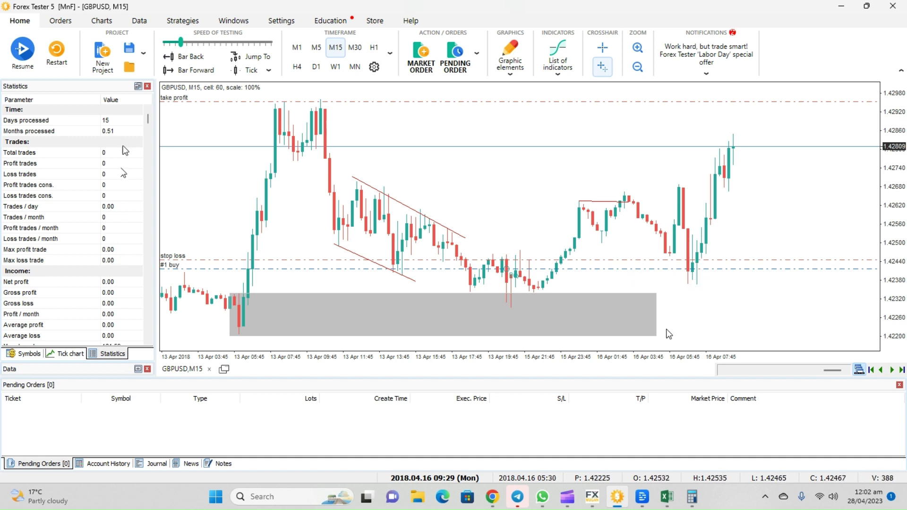
{"action": "left_click_drag", "start_coordinate": [655, 335], "coordinate": [830, 337]}
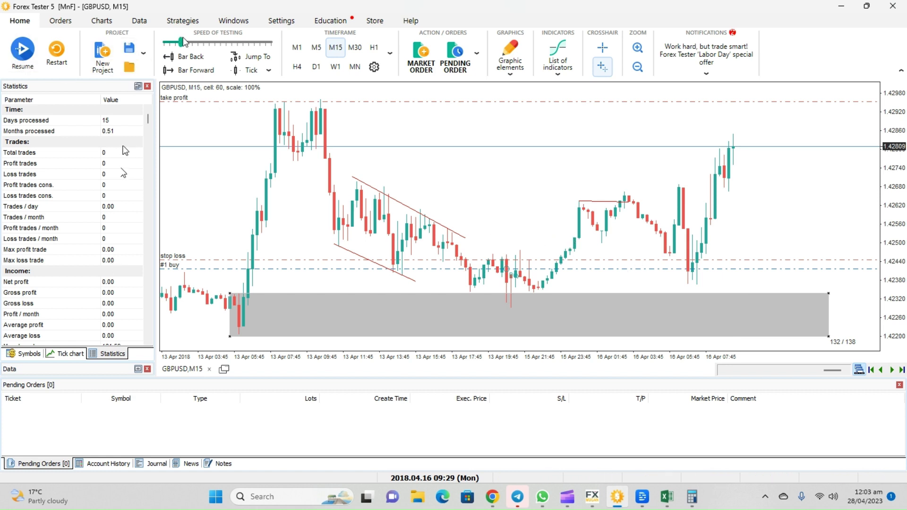
{"action": "left_click", "coordinate": [23, 52]}
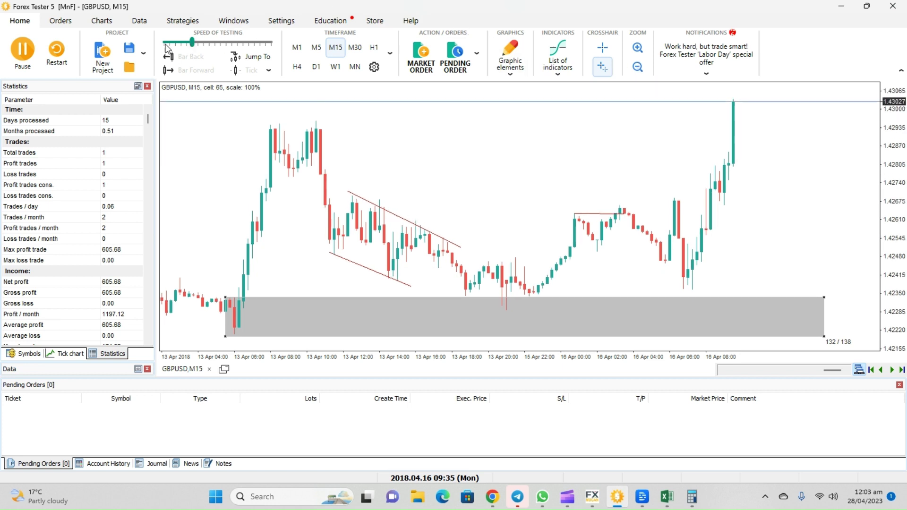
{"action": "left_click", "coordinate": [23, 50]}
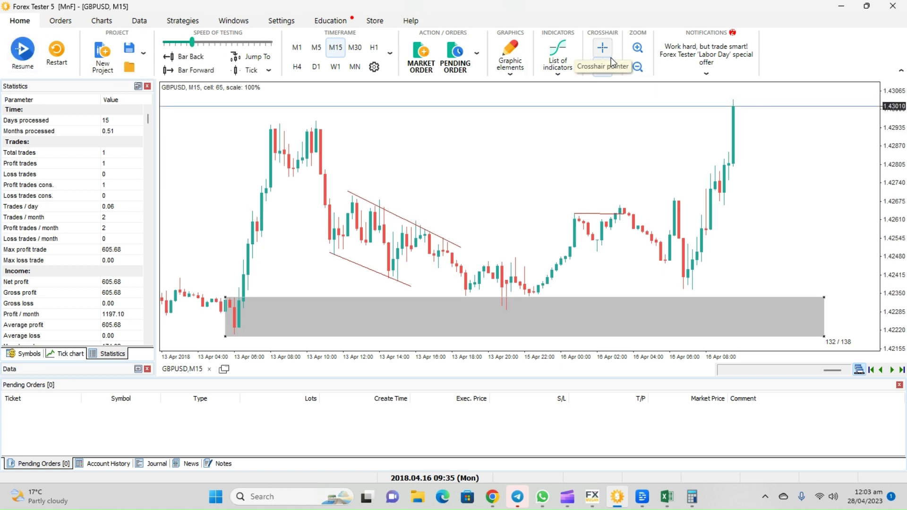
- Examine the closed trade's price structure and the demand zone on the M15 and H1 timeframes, ending on H1
{"action": "left_click", "coordinate": [638, 67]}
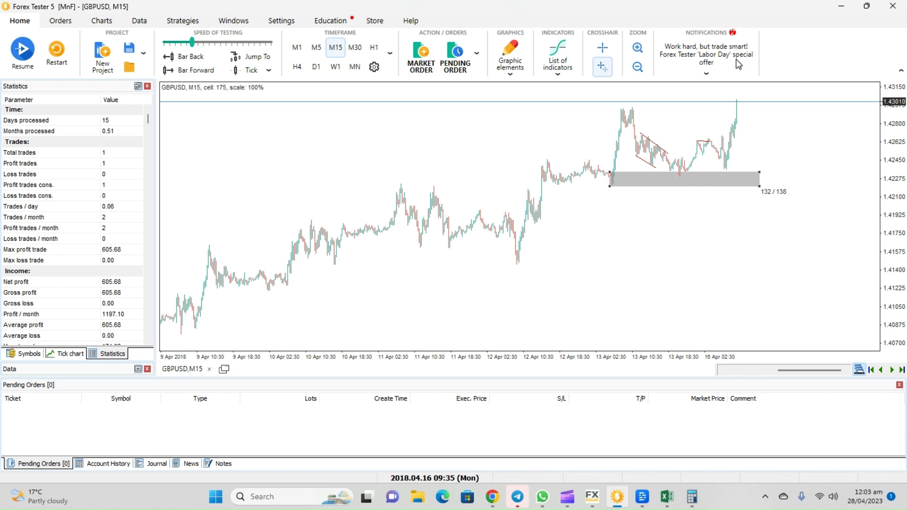
{"action": "left_click", "coordinate": [637, 49]}
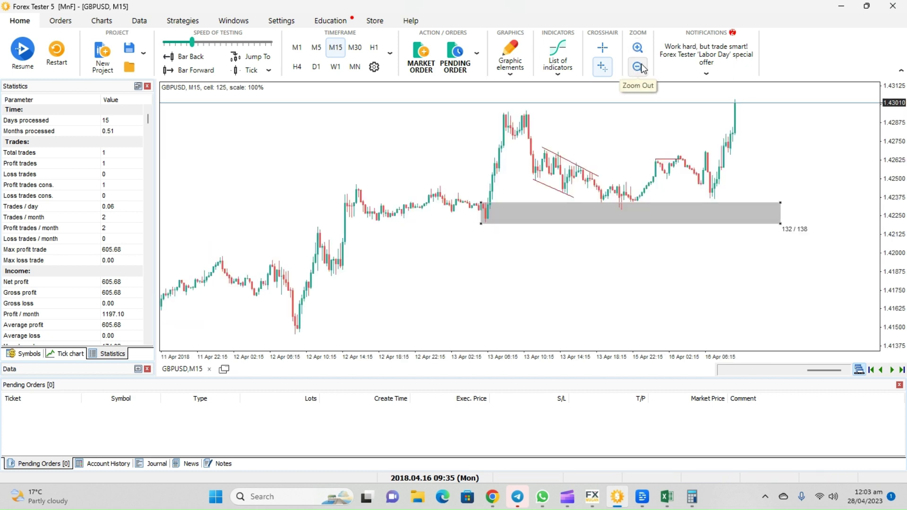
{"action": "left_click", "coordinate": [373, 47]}
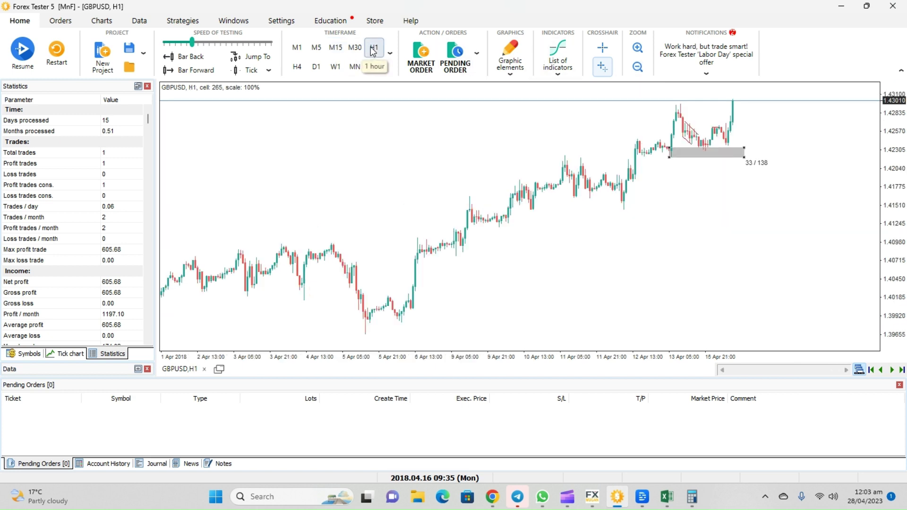
{"action": "key", "text": "plus"}
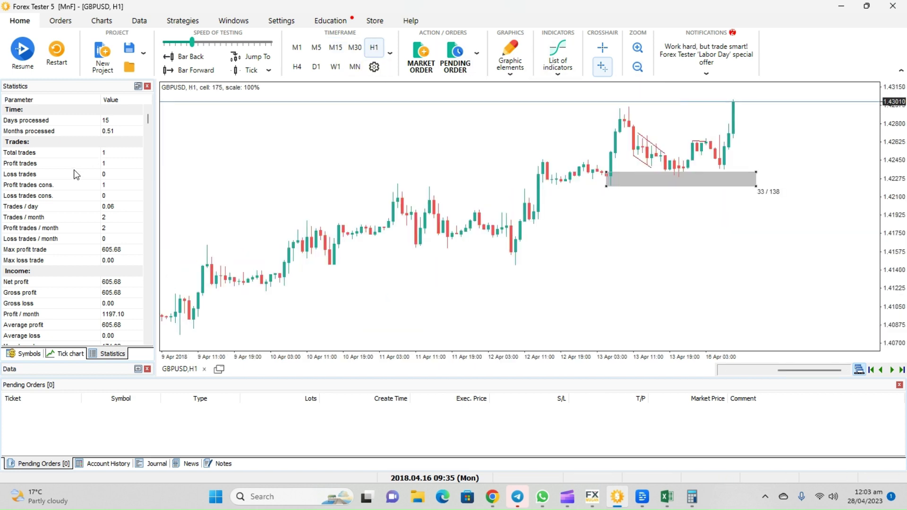
{"action": "scroll", "coordinate": [614, 206], "scroll_direction": "up", "scroll_amount": 3}
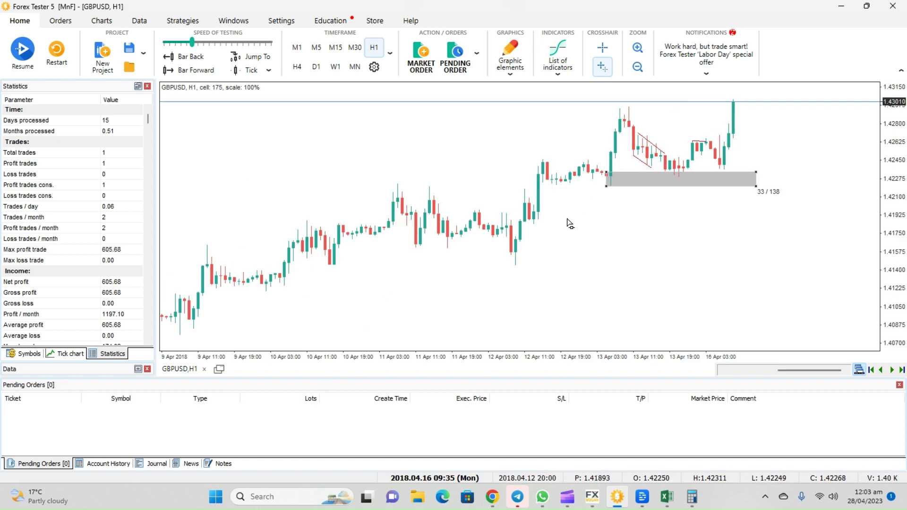
{"action": "scroll", "coordinate": [611, 219], "scroll_direction": "down", "scroll_amount": 3}
{"action": "scroll", "coordinate": [613, 214], "scroll_direction": "up", "scroll_amount": 3}
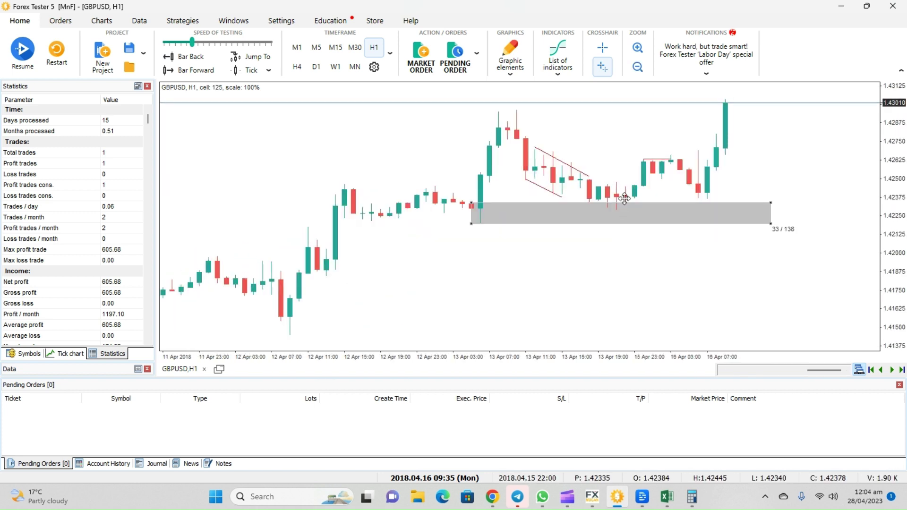
- Raise the testing speed to about half of its range and run the H1 chart to 2018.04.16 12:24
{"action": "scroll", "coordinate": [596, 222], "scroll_direction": "down", "scroll_amount": 3}
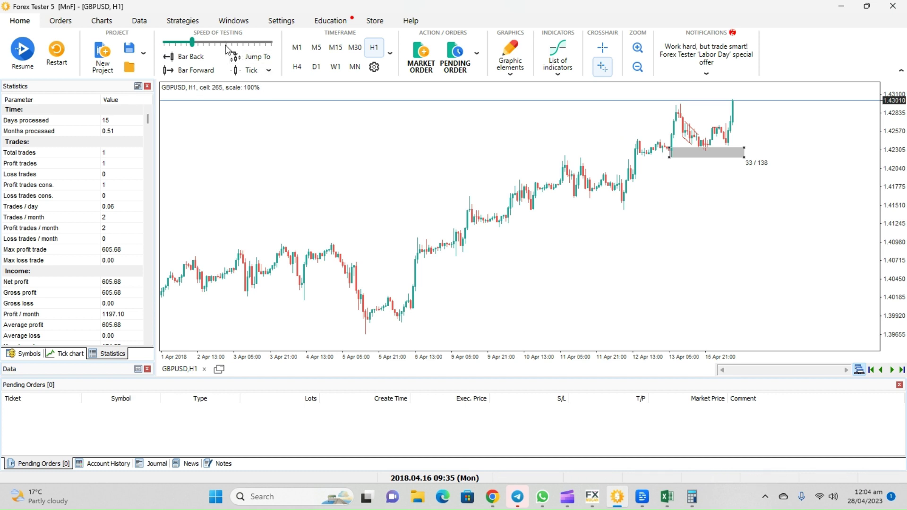
{"action": "left_click", "coordinate": [17, 48]}
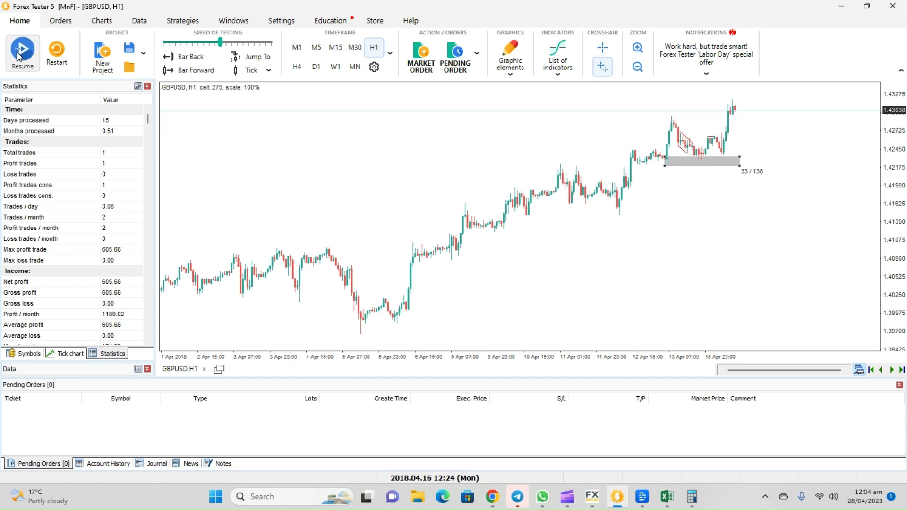
{"action": "left_click", "coordinate": [19, 57]}
- Move the demand zone rectangle to the 16 April swing low and refine it on M5 to span about 1.4238 to 1.4250
{"action": "mouse_move", "coordinate": [698, 155]}
{"action": "left_mouse_down"}
{"action": "mouse_move", "coordinate": [723, 137]}
{"action": "mouse_move", "coordinate": [746, 143]}
{"action": "left_mouse_up"}
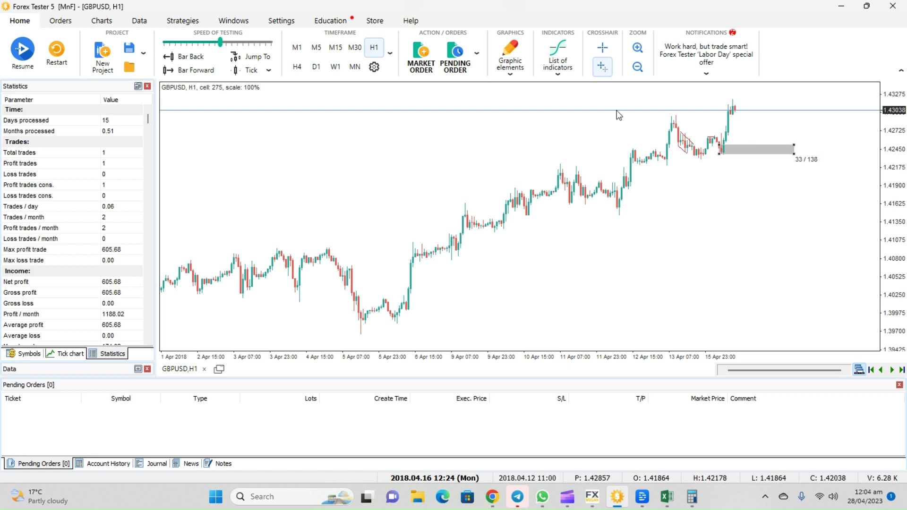
{"action": "left_click", "coordinate": [637, 47]}
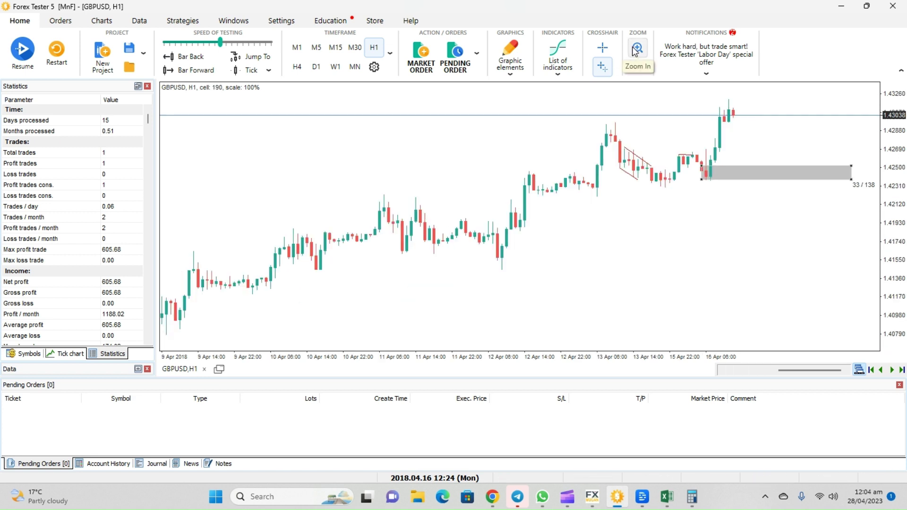
{"action": "left_click", "coordinate": [354, 47]}
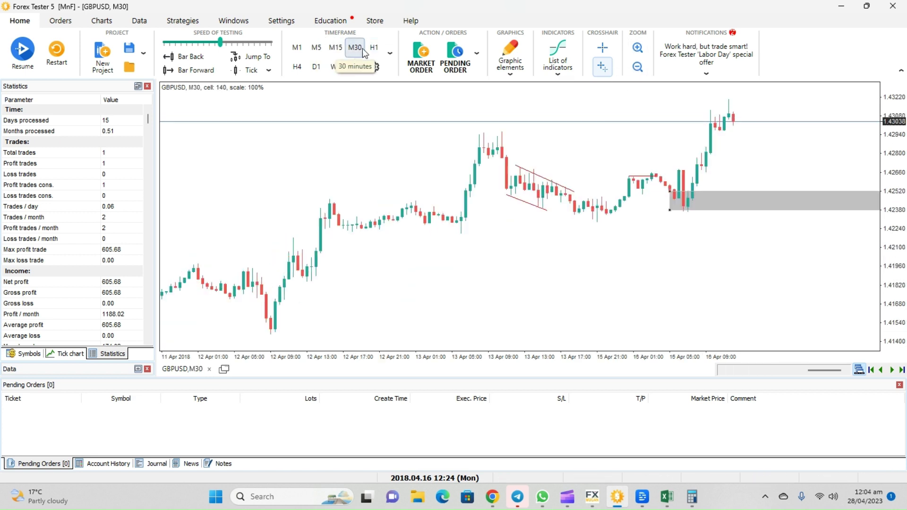
{"action": "left_click", "coordinate": [335, 48]}
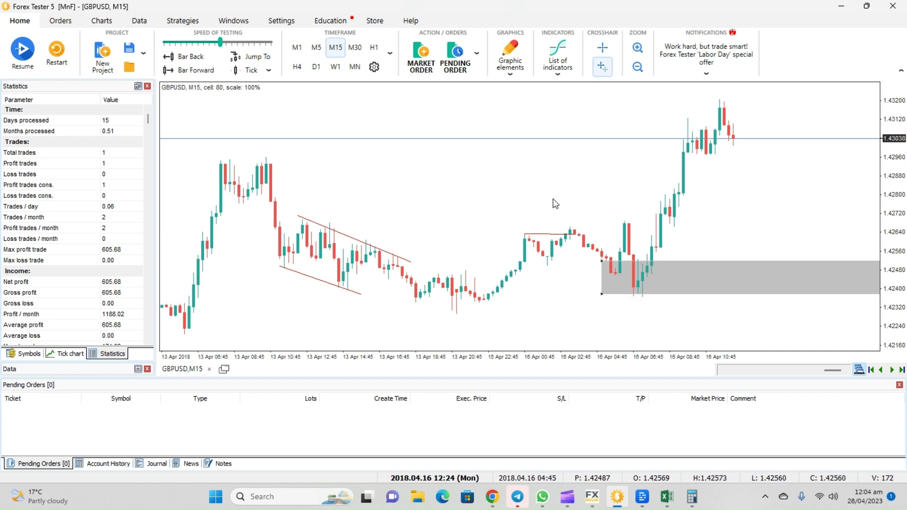
{"action": "left_click", "coordinate": [316, 47]}
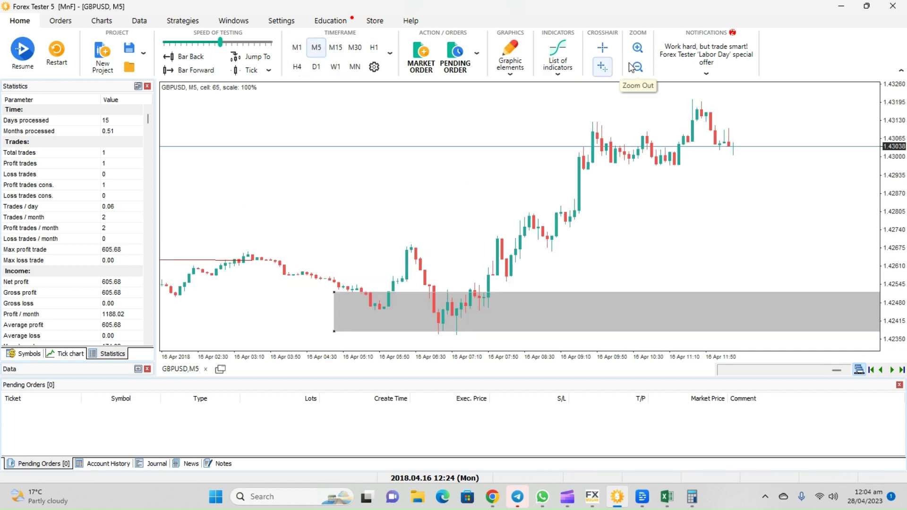
{"action": "left_click", "coordinate": [641, 73]}
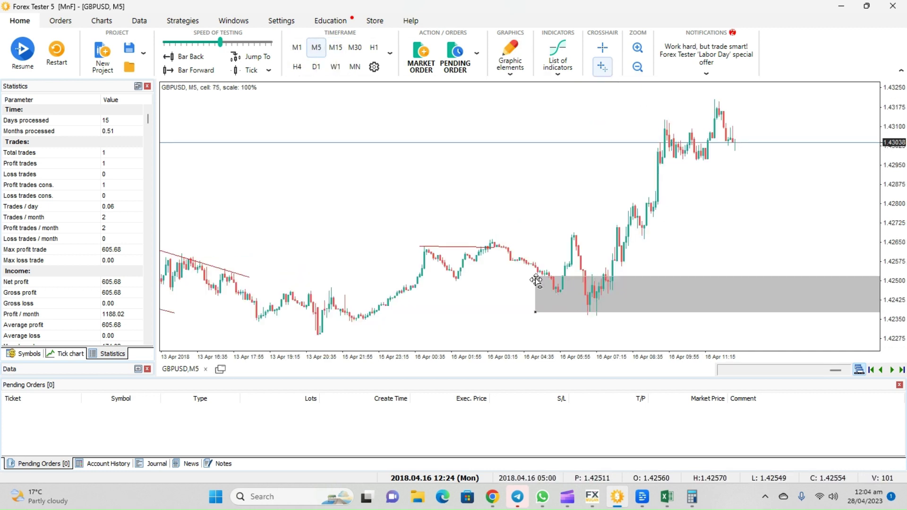
{"action": "left_click_drag", "start_coordinate": [536, 281], "coordinate": [590, 285]}
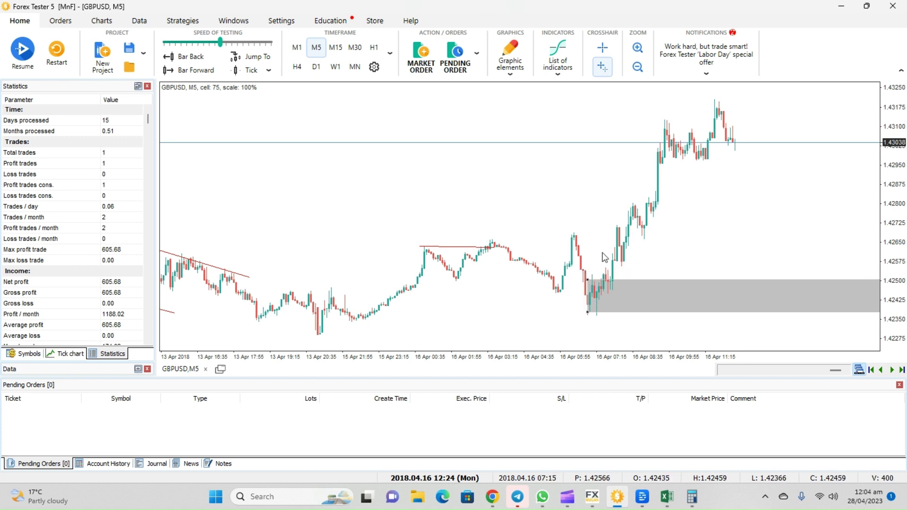
- Run the test on M15 to 2018.04.17 23:59, raising the testing speed to about two thirds of its range
{"action": "left_click", "coordinate": [29, 57]}
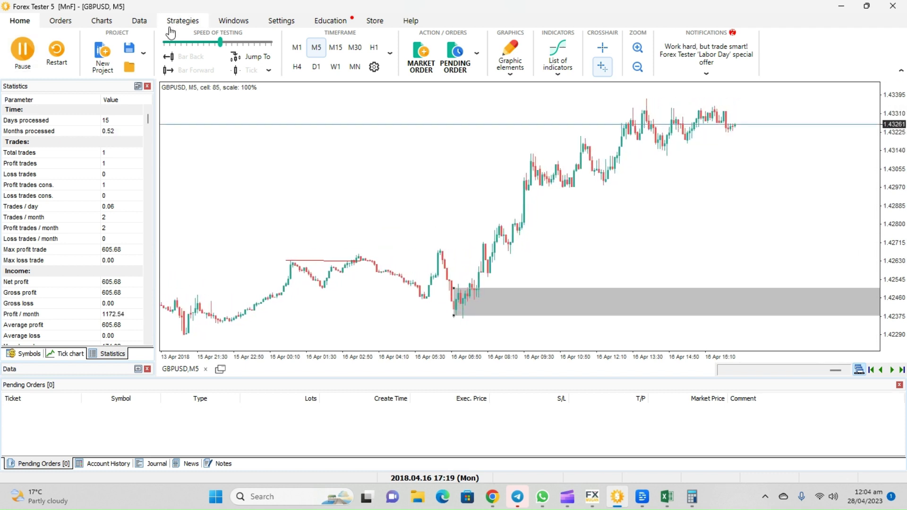
{"action": "left_click", "coordinate": [335, 47]}
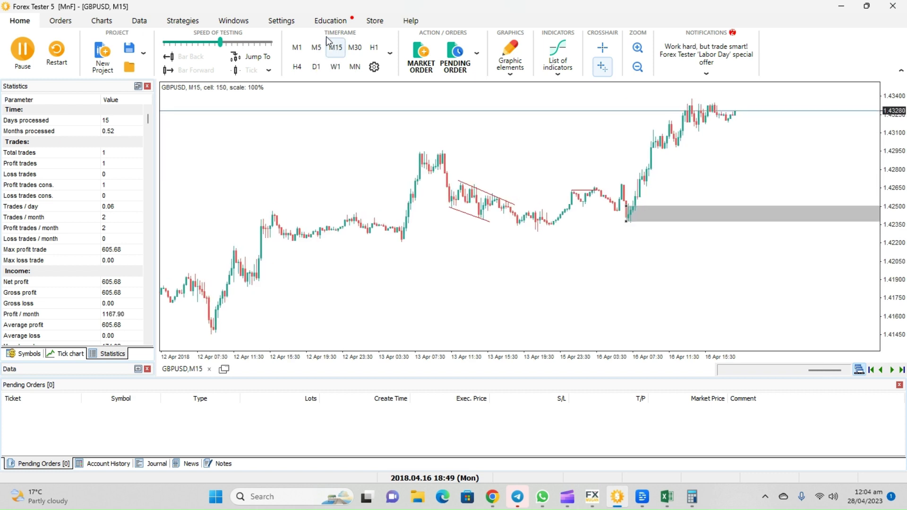
{"action": "left_click_drag", "start_coordinate": [220, 42], "coordinate": [238, 42]}
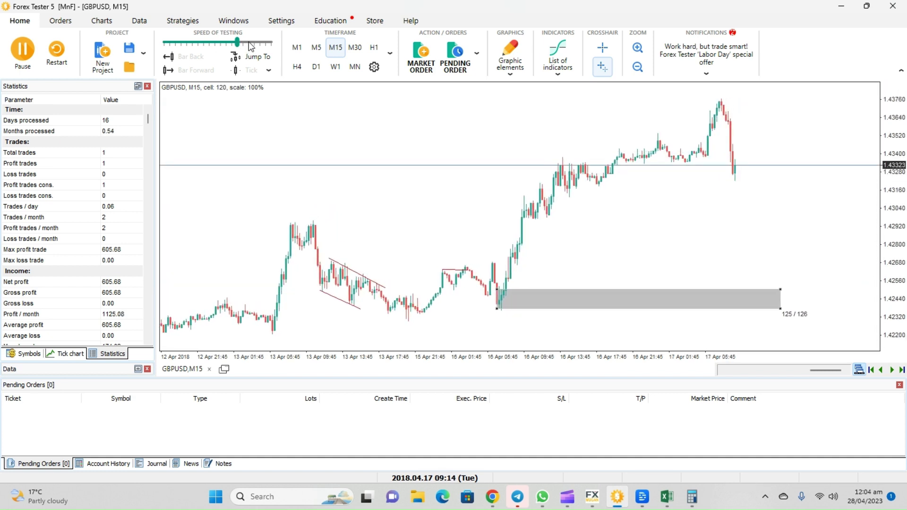
{"action": "left_click", "coordinate": [23, 51]}
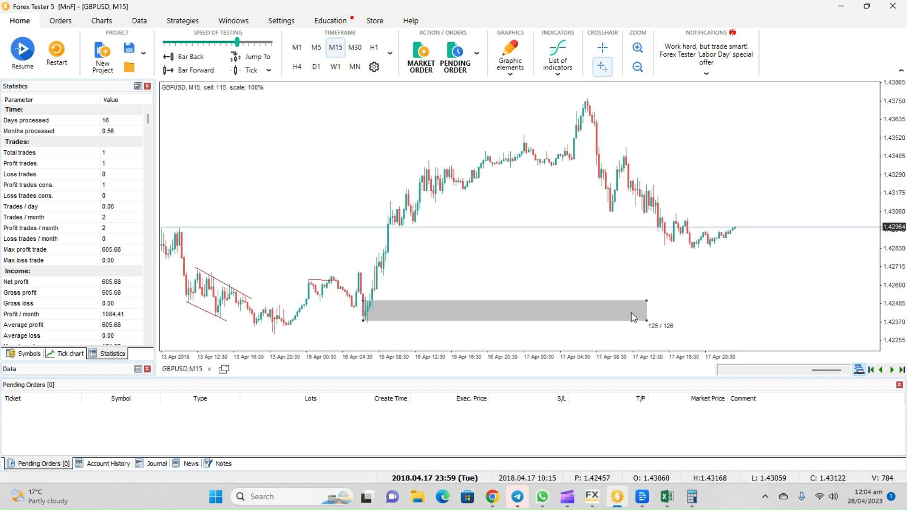
- Extend the demand zone rectangle on the M15 chart well past the latest candle to the chart's edge
{"action": "left_click_drag", "start_coordinate": [649, 326], "coordinate": [881, 326]}
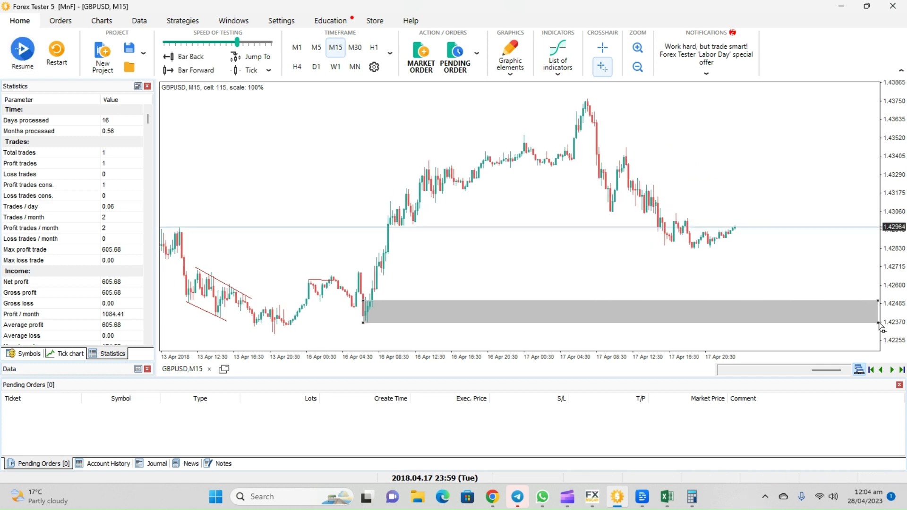
{"action": "left_click", "coordinate": [639, 69]}
{"action": "left_click", "coordinate": [637, 49]}
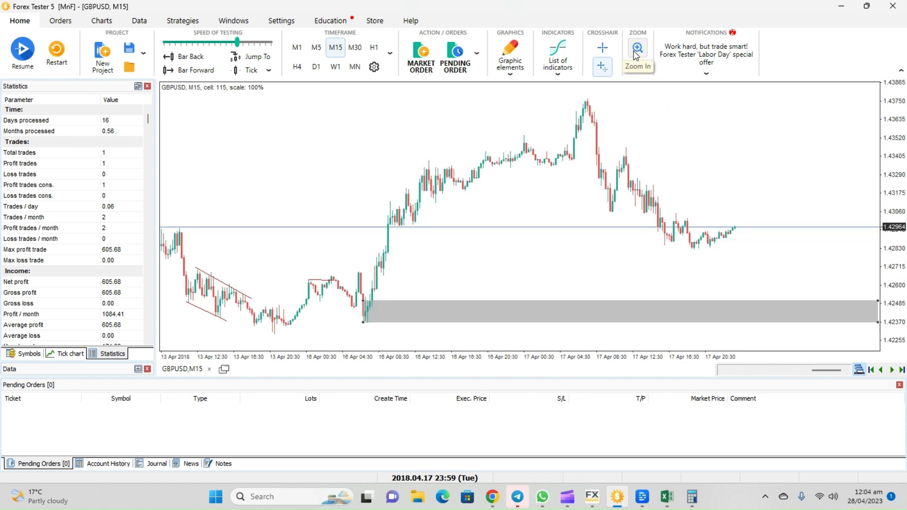
- Switch the chart to M30 and run the test to 2018.04.18 09:29
{"action": "left_click", "coordinate": [351, 49]}
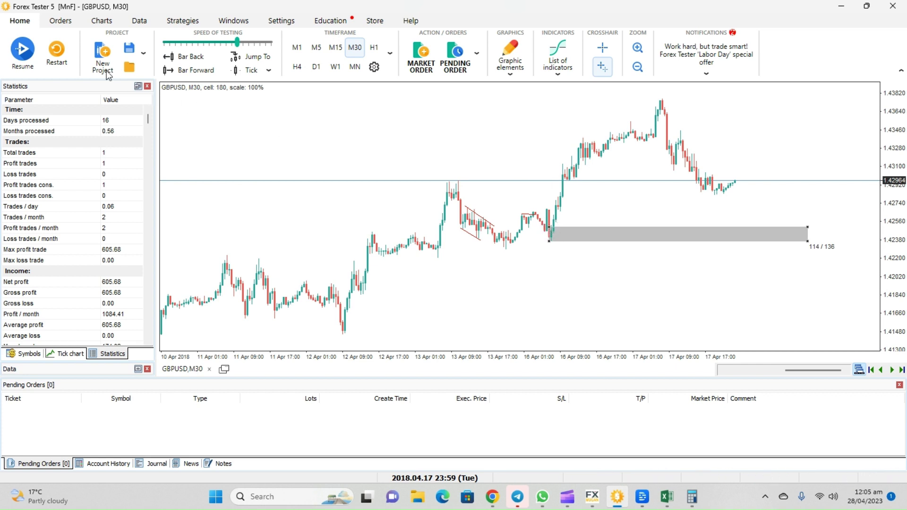
{"action": "left_click", "coordinate": [36, 59]}
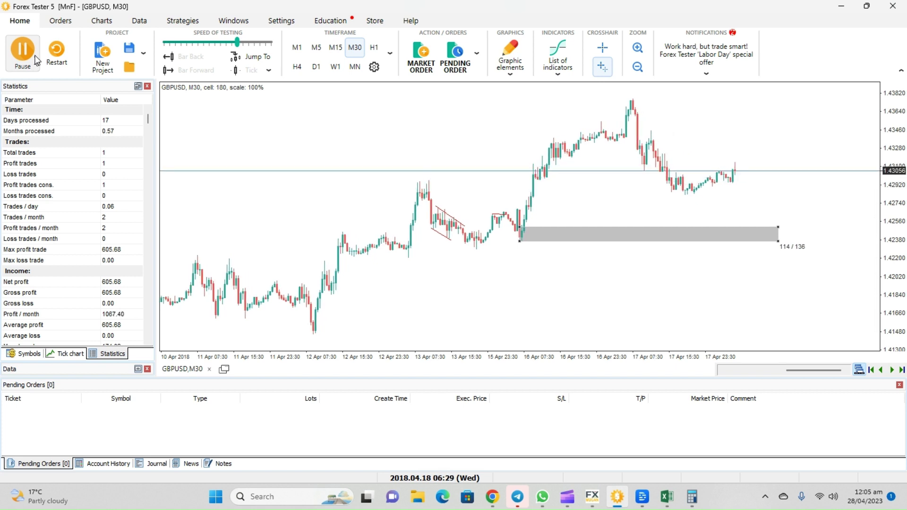
{"action": "left_click", "coordinate": [36, 59]}
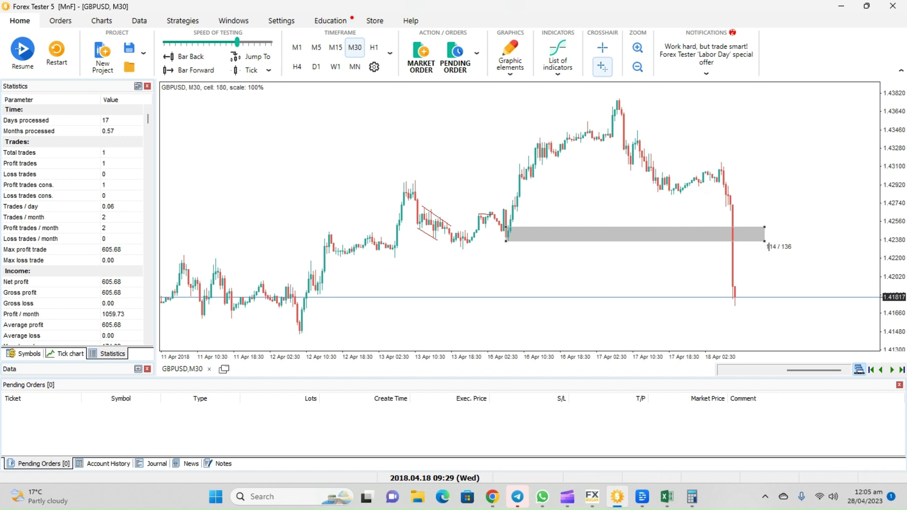
- Extend the demand zone past the sharp 18 April drop, and step the slowed-down test back to 2018.04.18 07:59
{"action": "left_click_drag", "start_coordinate": [770, 245], "coordinate": [839, 248]}
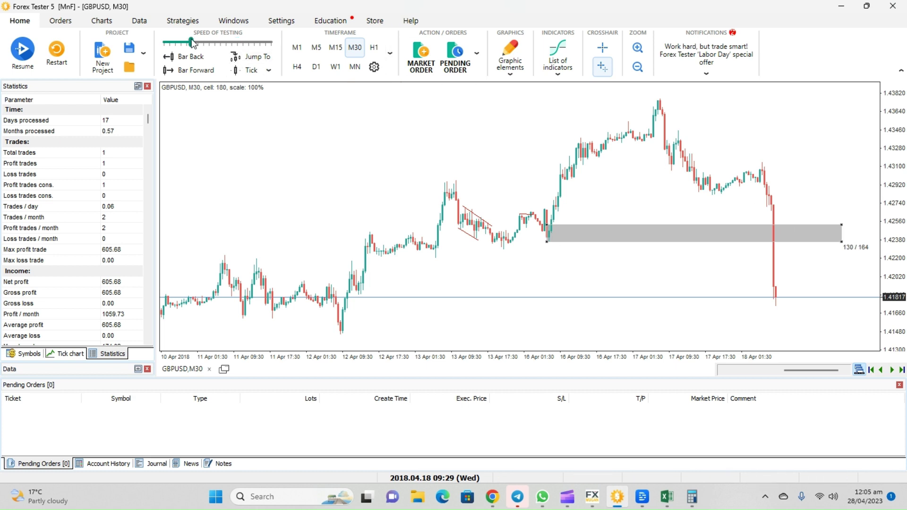
{"action": "left_click", "coordinate": [198, 59]}
{"action": "left_click", "coordinate": [198, 58]}
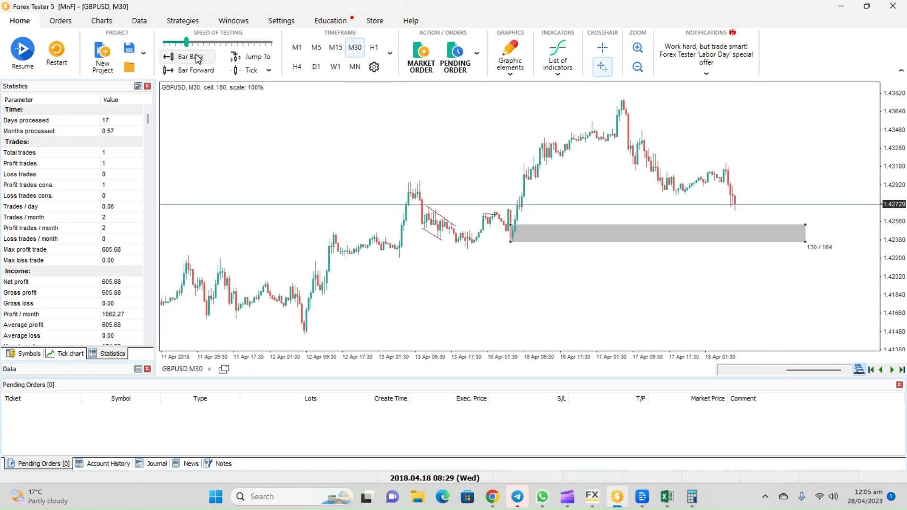
{"action": "left_click", "coordinate": [197, 59]}
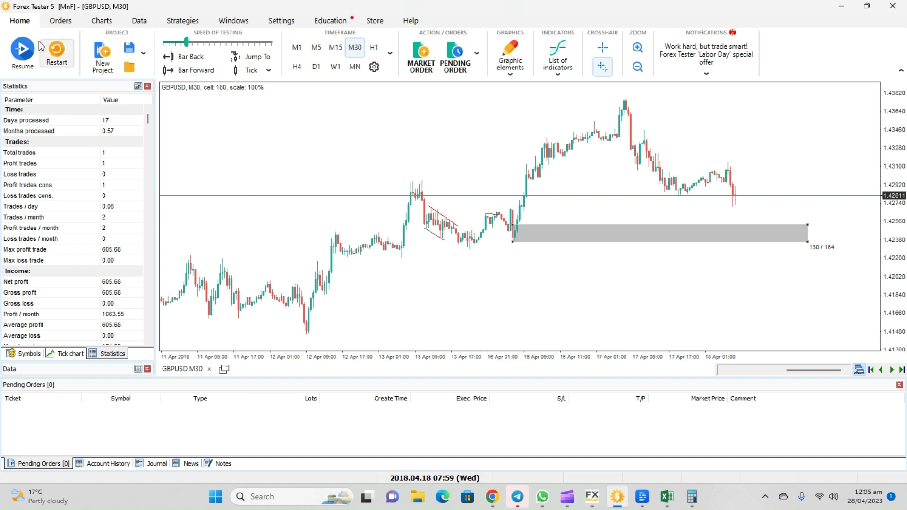
- Run the test to 2018.04.18 08:32 and inspect the sharp drop through the demand zone on M15 and M5
{"action": "left_click", "coordinate": [21, 48]}
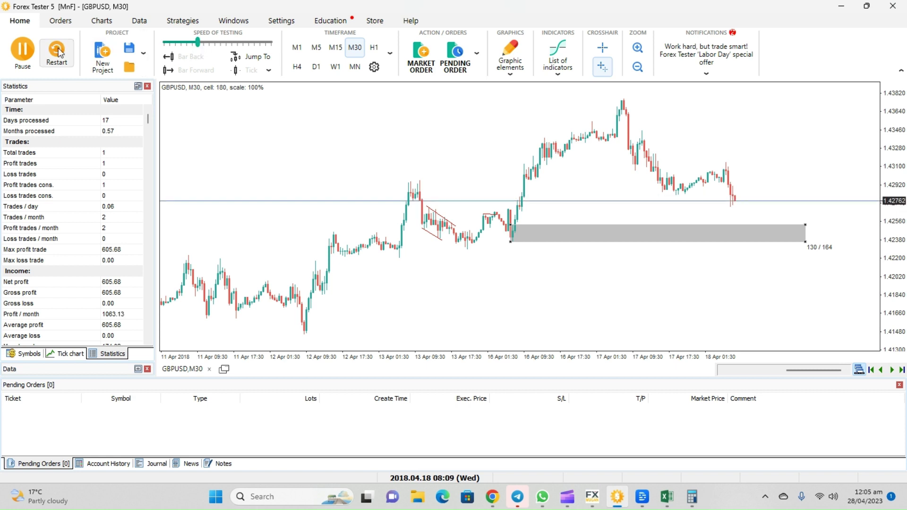
{"action": "left_click", "coordinate": [23, 51]}
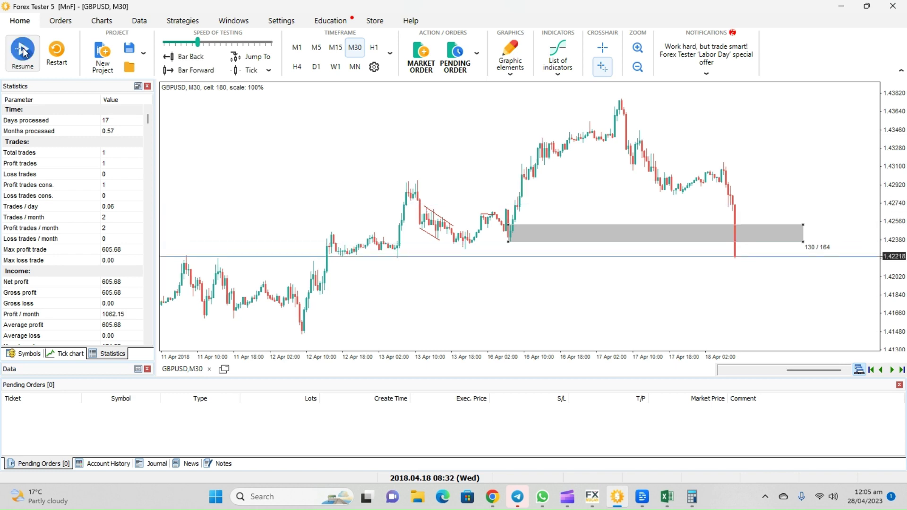
{"action": "left_click", "coordinate": [336, 47]}
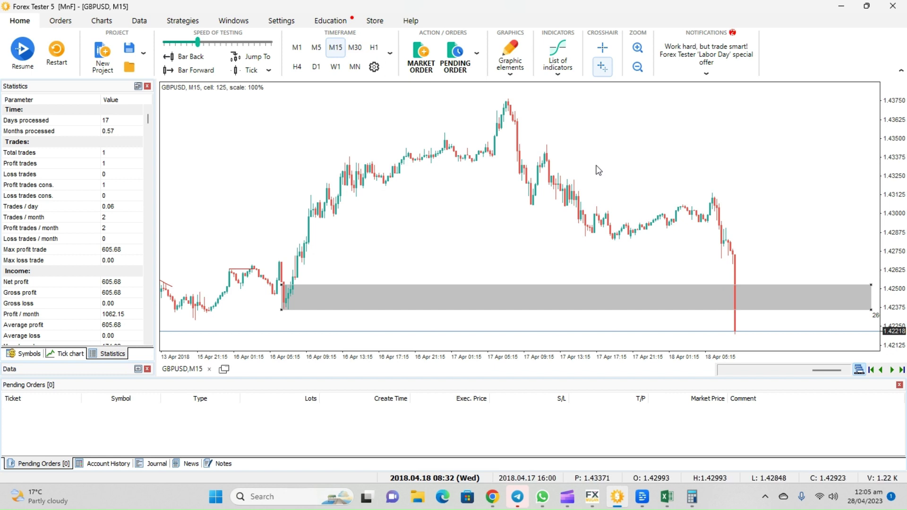
{"action": "left_click", "coordinate": [316, 47]}
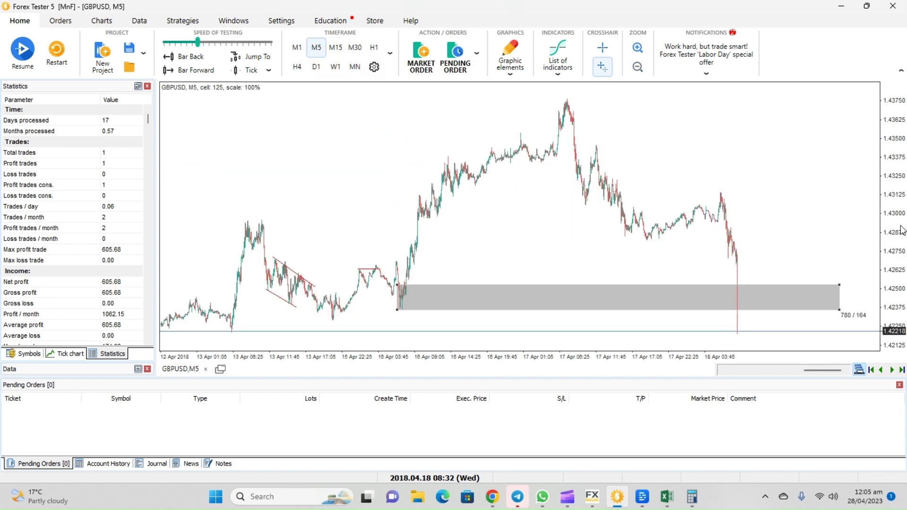
{"action": "scroll", "coordinate": [739, 118], "scroll_direction": "up", "scroll_amount": 1}
{"action": "scroll", "coordinate": [756, 264], "scroll_direction": "up", "scroll_amount": 1}
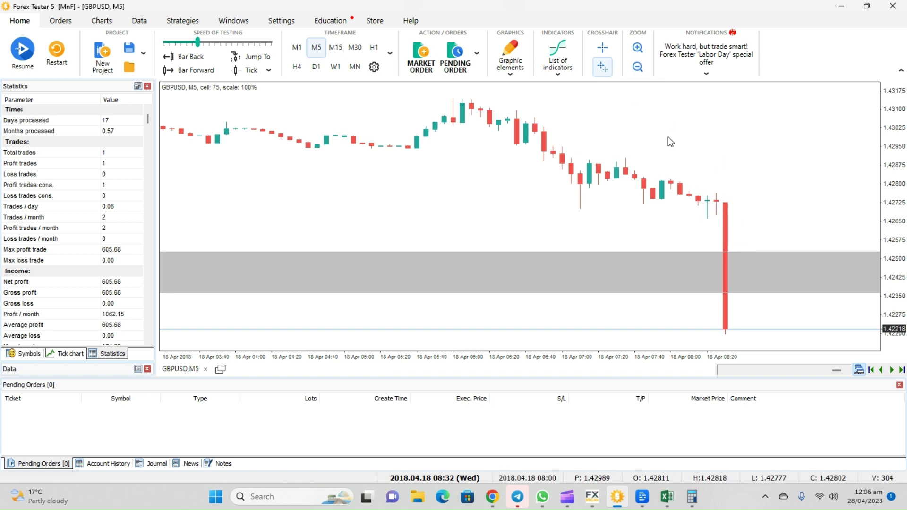
- Show the news markers on the M5 chart, check the event at the 18 April drop, and hide the markers again
{"action": "right_click", "coordinate": [694, 133]}
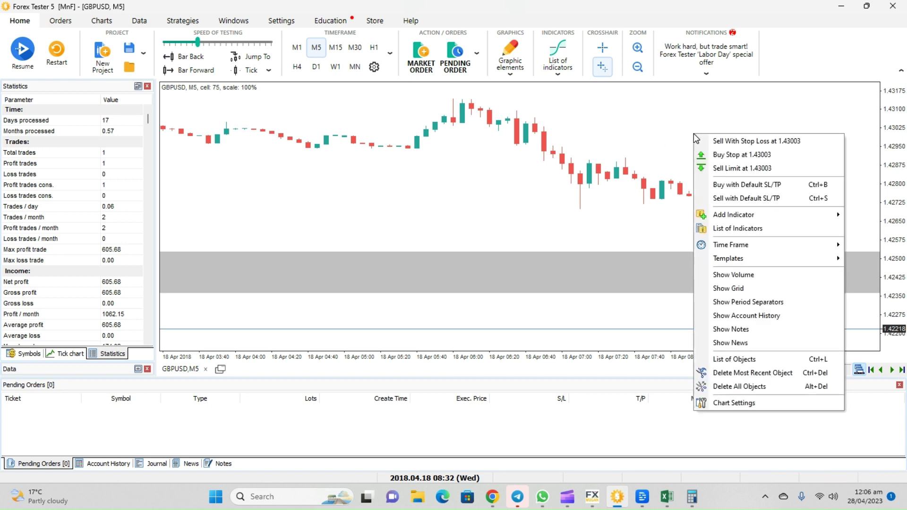
{"action": "left_click", "coordinate": [729, 343]}
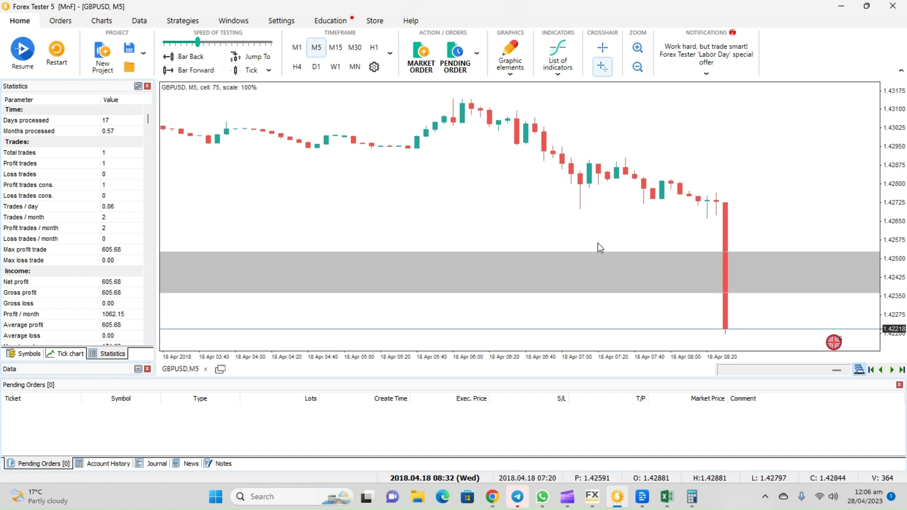
{"action": "scroll", "coordinate": [730, 291], "scroll_direction": "down", "scroll_amount": 3}
{"action": "scroll", "coordinate": [766, 312], "scroll_direction": "down", "scroll_amount": 1}
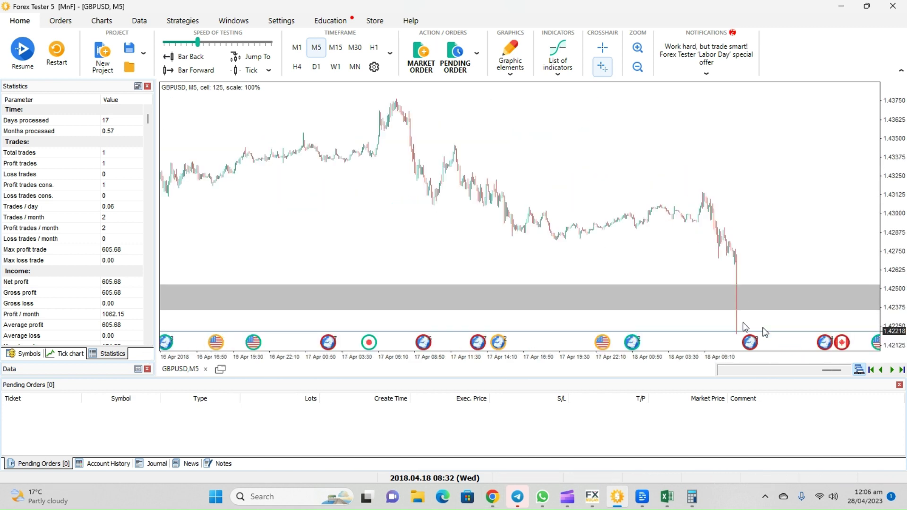
{"action": "mouse_move", "coordinate": [752, 342]}
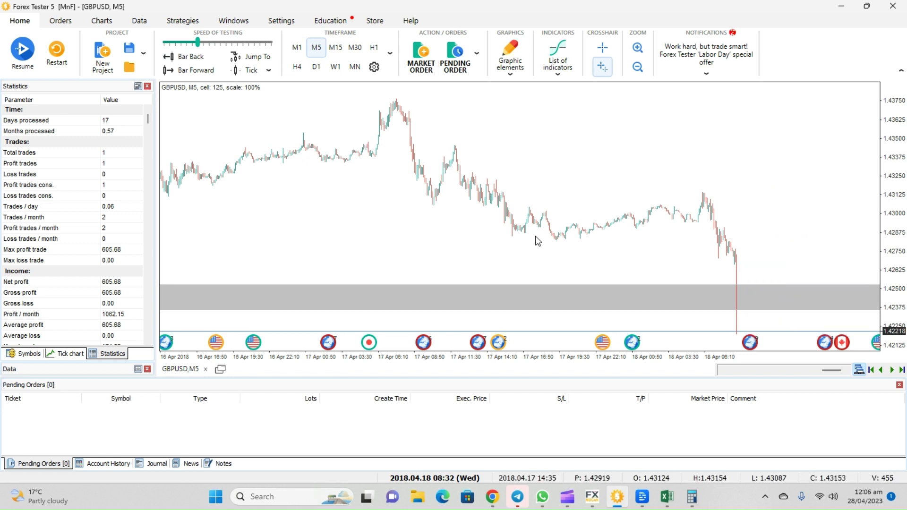
{"action": "right_click", "coordinate": [762, 207]}
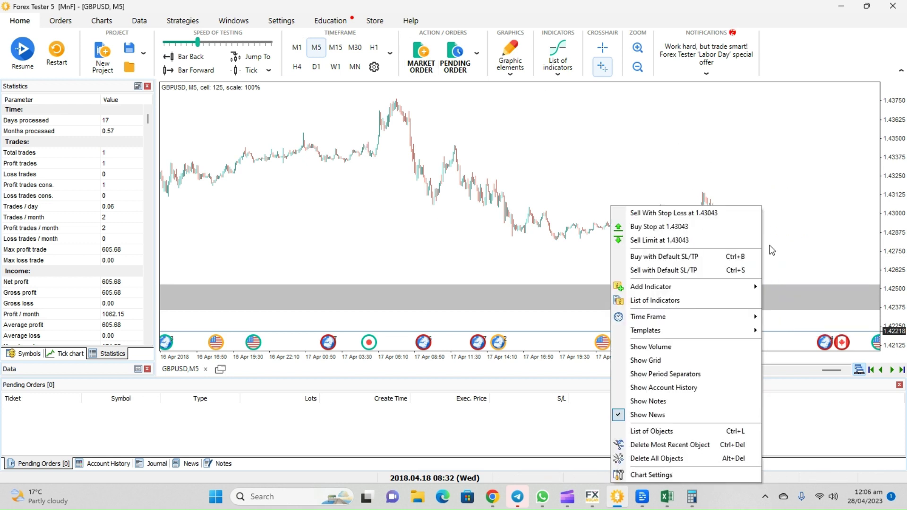
{"action": "left_click", "coordinate": [633, 416]}
{"action": "scroll", "coordinate": [680, 229], "scroll_direction": "up", "scroll_amount": 2}
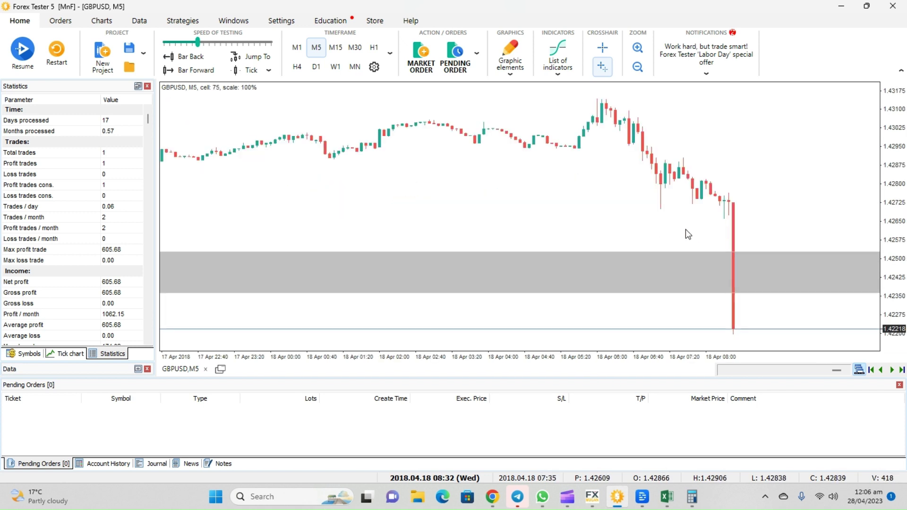
- Switch the chart back to M30 and examine the price structure from early April up to the 18 April drop
{"action": "left_click", "coordinate": [355, 48]}
{"action": "left_click", "coordinate": [636, 69]}
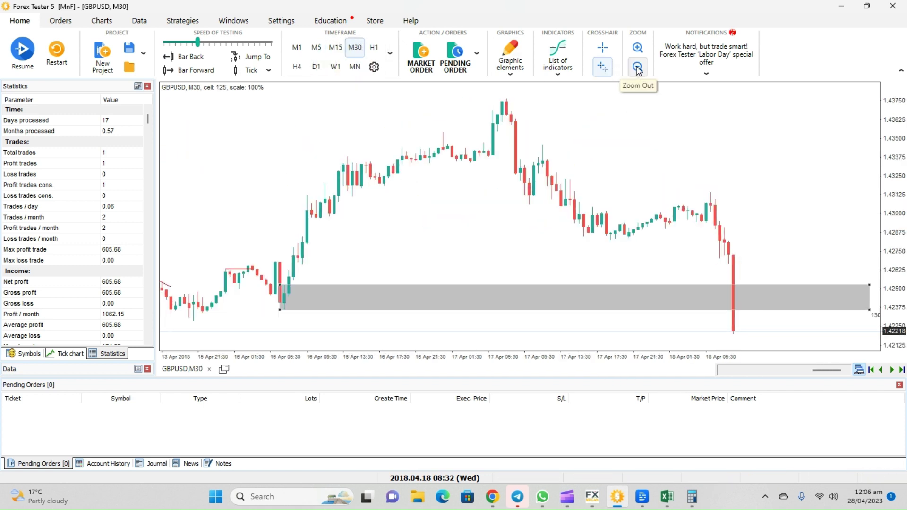
{"action": "left_click", "coordinate": [637, 70]}
{"action": "left_click", "coordinate": [638, 70]}
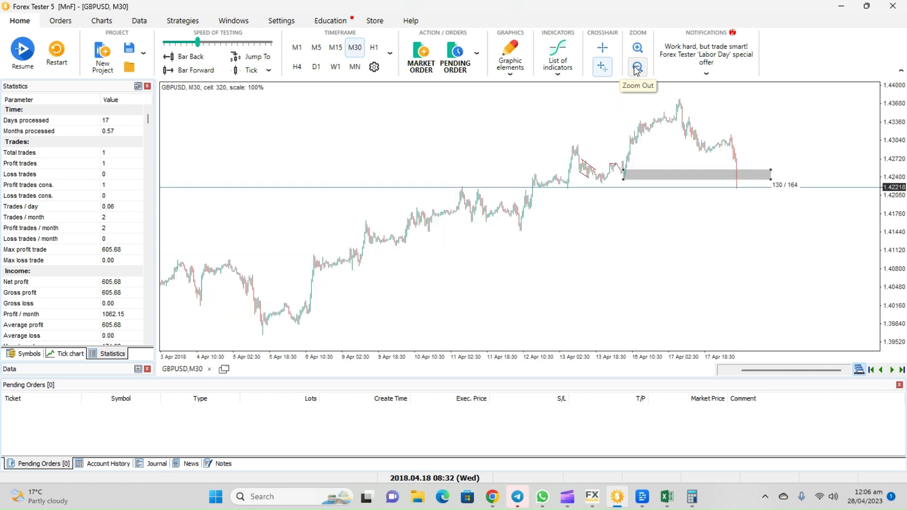
{"action": "left_click", "coordinate": [638, 70]}
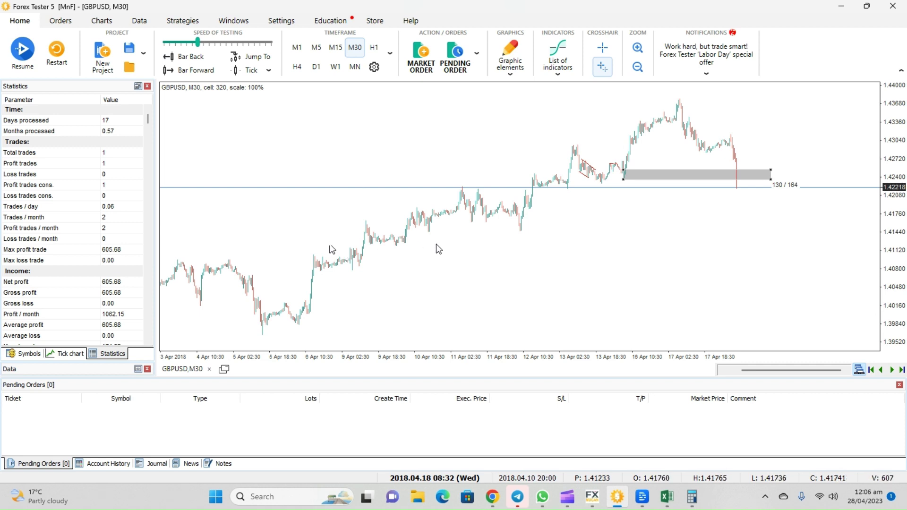
{"action": "scroll", "coordinate": [435, 244], "scroll_direction": "up", "scroll_amount": 2}
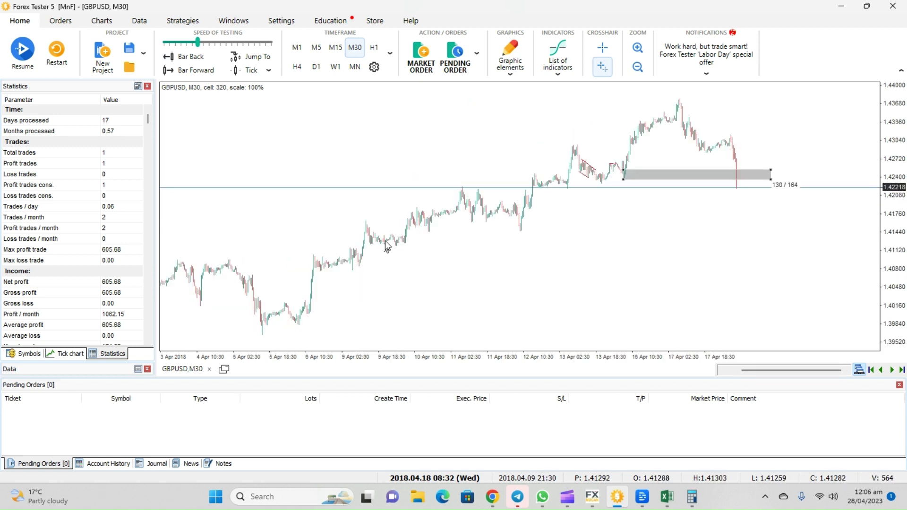
{"action": "scroll", "coordinate": [387, 246], "scroll_direction": "up", "scroll_amount": 2}
{"action": "scroll", "coordinate": [421, 234], "scroll_direction": "down", "scroll_amount": 2}
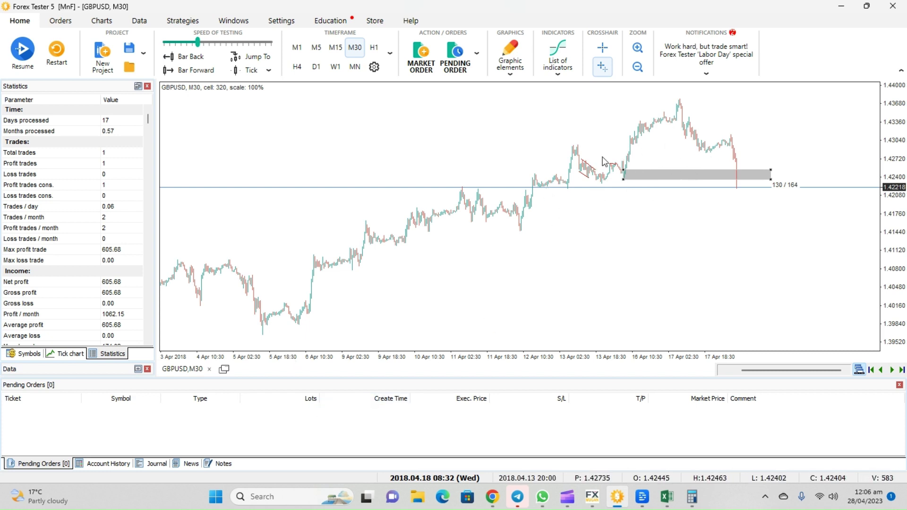
{"action": "scroll", "coordinate": [589, 189], "scroll_direction": "up", "scroll_amount": 2}
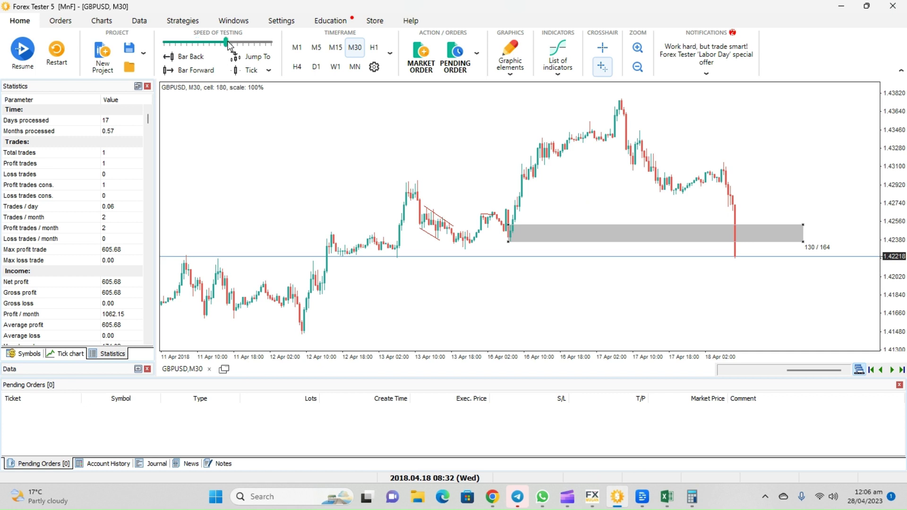
- Run the test to 2018.04.18 09:44, move the zone rectangle to the 17 April high and clone it onto the 18 April high
{"action": "left_click", "coordinate": [21, 50]}
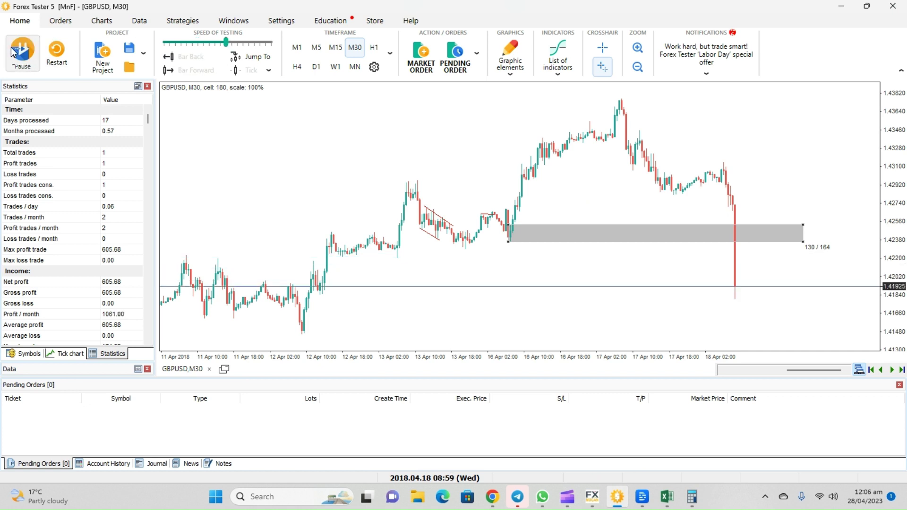
{"action": "left_click", "coordinate": [21, 50]}
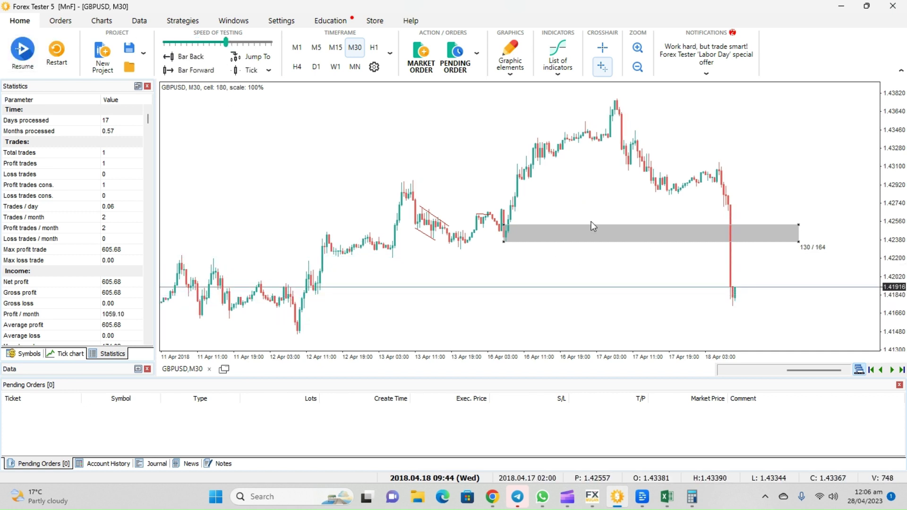
{"action": "mouse_move", "coordinate": [592, 227]}
{"action": "left_mouse_down"}
{"action": "mouse_move", "coordinate": [694, 118]}
{"action": "mouse_move", "coordinate": [688, 98]}
{"action": "mouse_move", "coordinate": [699, 99]}
{"action": "mouse_move", "coordinate": [686, 89]}
{"action": "mouse_move", "coordinate": [780, 164]}
{"action": "left_mouse_up"}
{"action": "right_click", "coordinate": [702, 100]}
{"action": "left_click", "coordinate": [731, 119]}
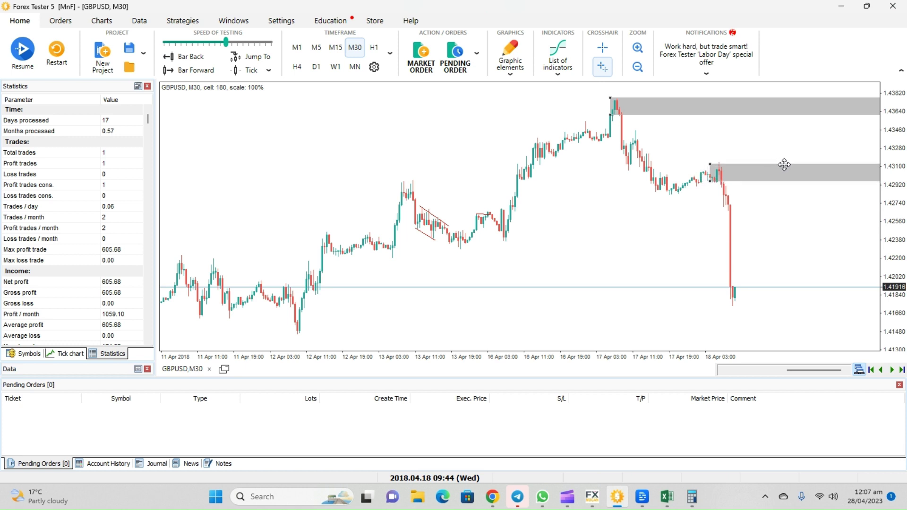
- Run the test on M30 to 2018.04.20 00:29, raising the testing speed to about three quarters of its range
{"action": "left_click", "coordinate": [28, 56]}
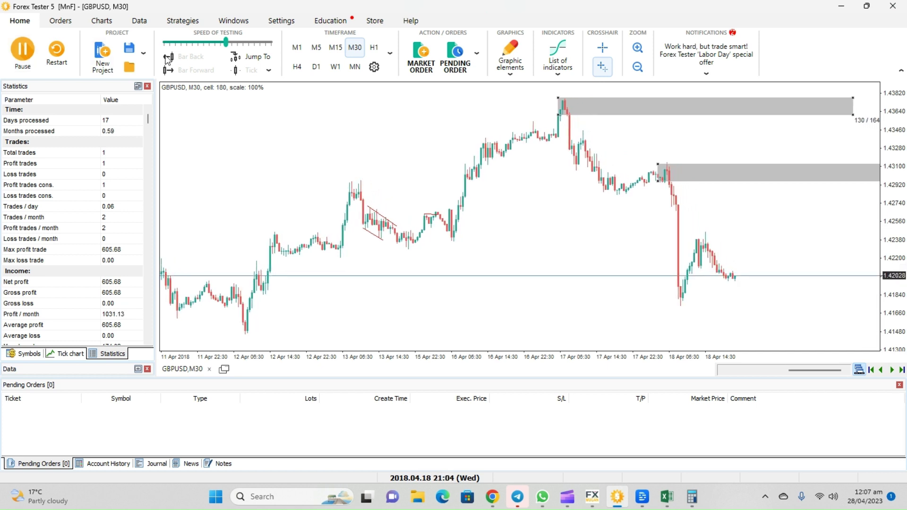
{"action": "left_click_drag", "start_coordinate": [225, 42], "coordinate": [243, 42]}
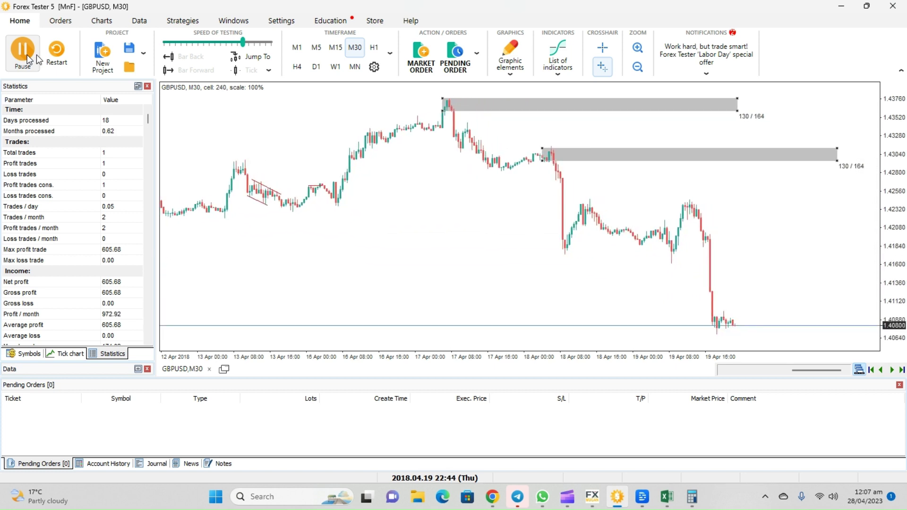
{"action": "left_click", "coordinate": [33, 57]}
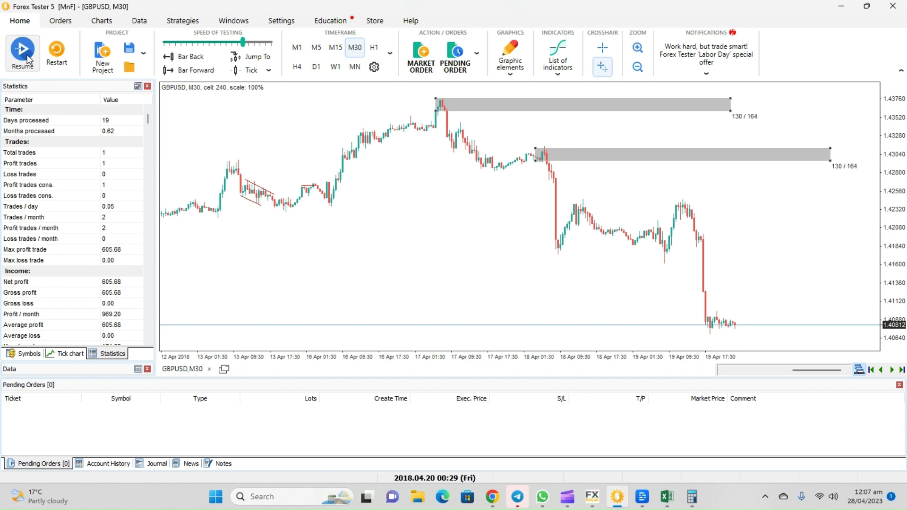
- Clone the 18 April supply zone, move the copy down to the rebound high after the drop, and fit its upper corner to the candles
{"action": "right_click", "coordinate": [598, 150]}
{"action": "left_click", "coordinate": [633, 171]}
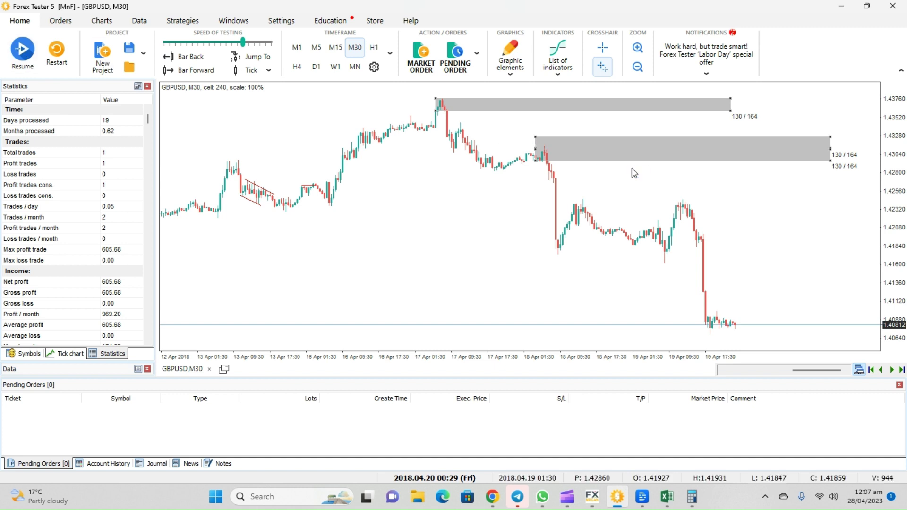
{"action": "left_click_drag", "start_coordinate": [612, 134], "coordinate": [650, 199]}
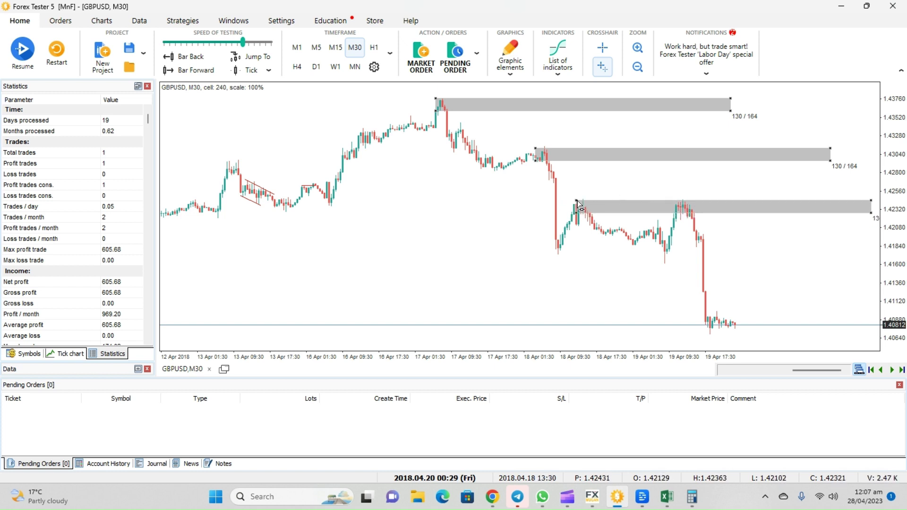
{"action": "left_click_drag", "start_coordinate": [578, 203], "coordinate": [582, 201]}
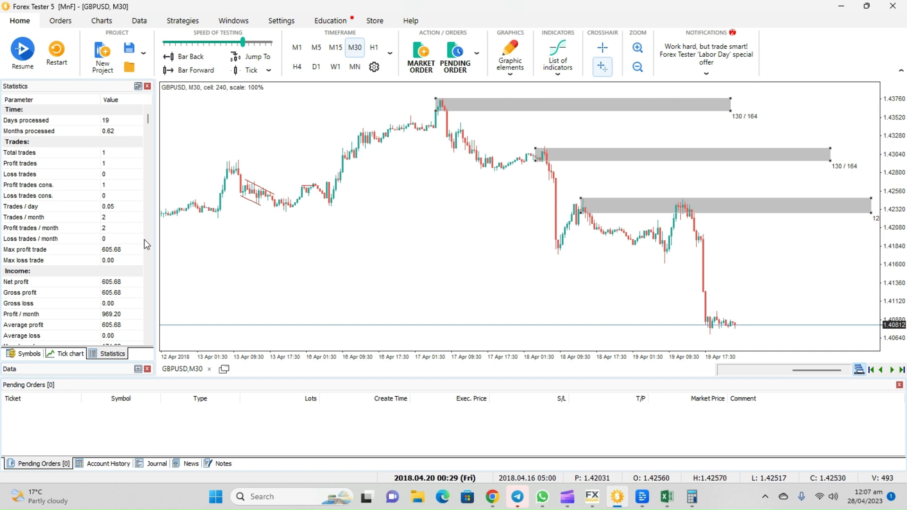
- Run the test to 2018.04.25 02:29, raising the testing speed to about five sixths of its range
{"action": "left_click", "coordinate": [22, 49]}
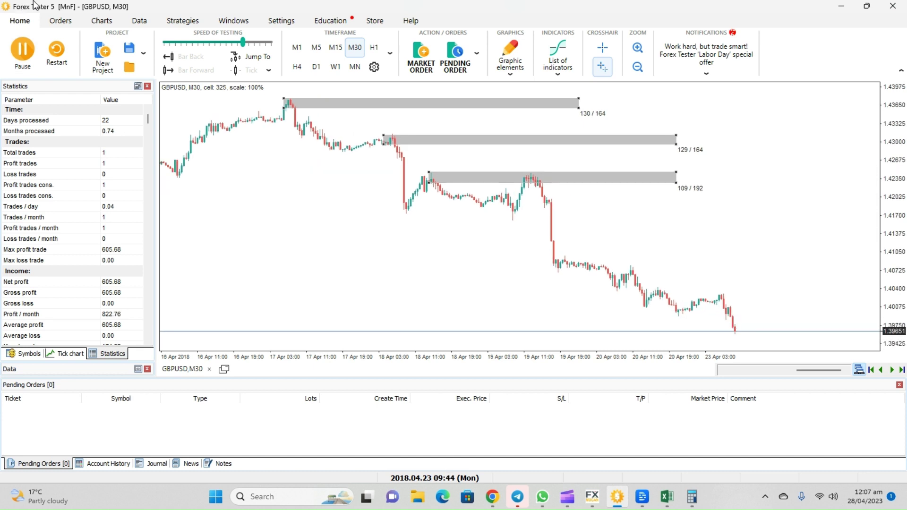
{"action": "left_click_drag", "start_coordinate": [243, 42], "coordinate": [255, 43]}
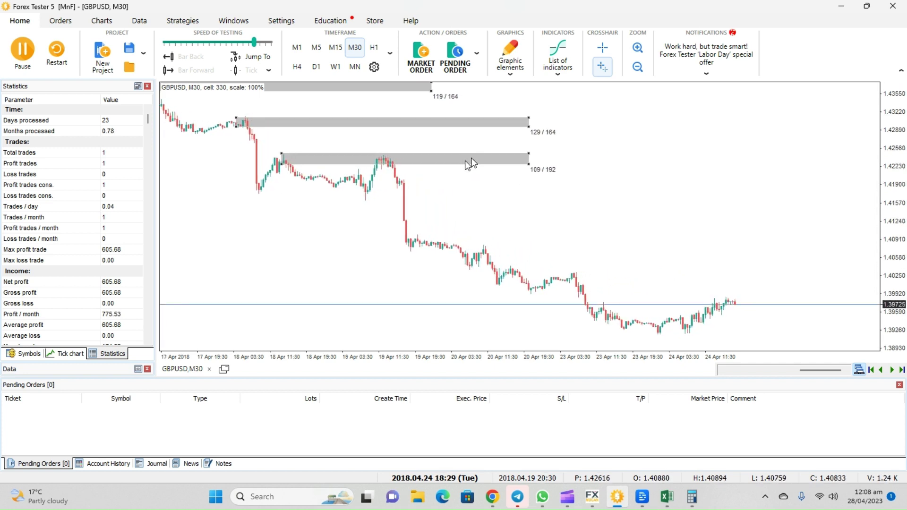
{"action": "left_click", "coordinate": [23, 49]}
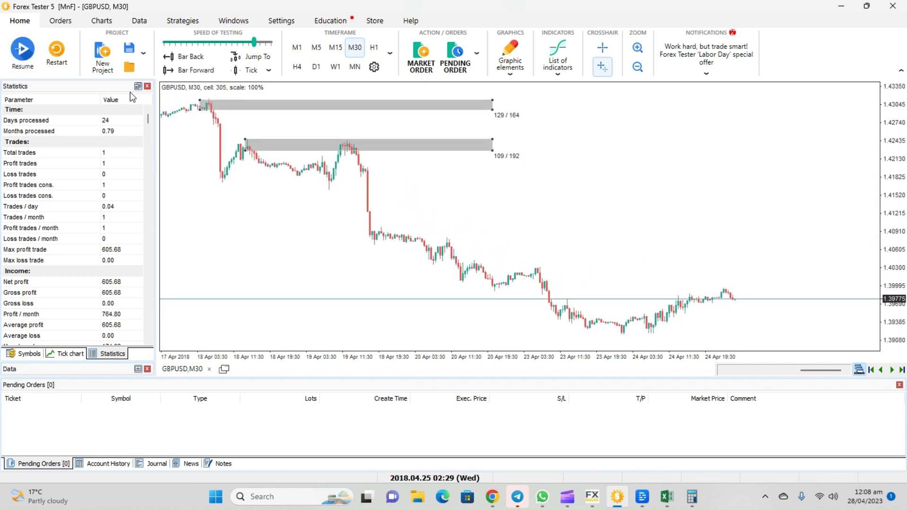
- Move the lowest supply zone onto the 23 April high and run the test to 2018.04.26 15:59
{"action": "left_click_drag", "start_coordinate": [351, 138], "coordinate": [636, 265]}
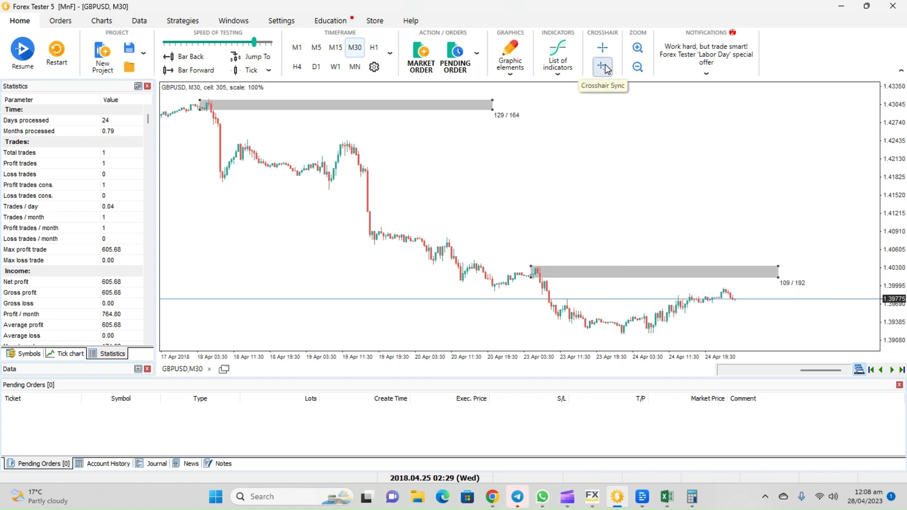
{"action": "left_click", "coordinate": [638, 67]}
{"action": "left_click", "coordinate": [21, 52]}
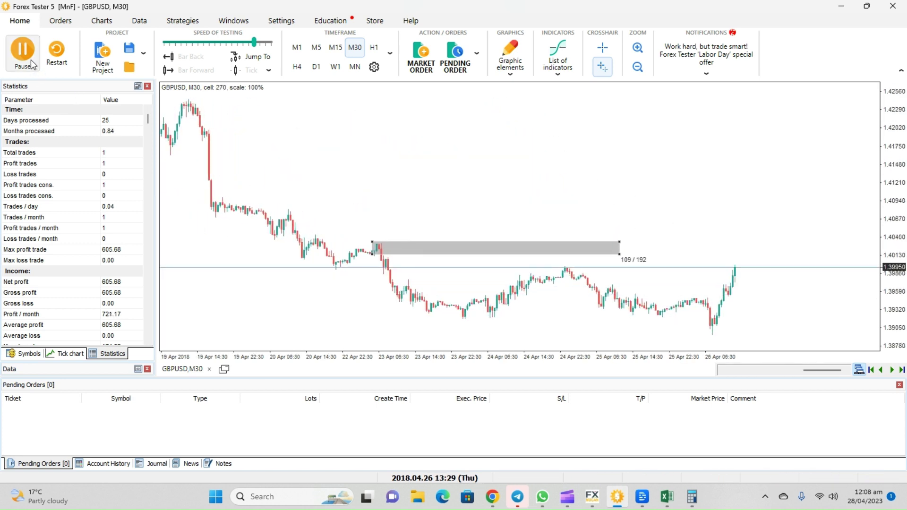
{"action": "key", "text": "space"}
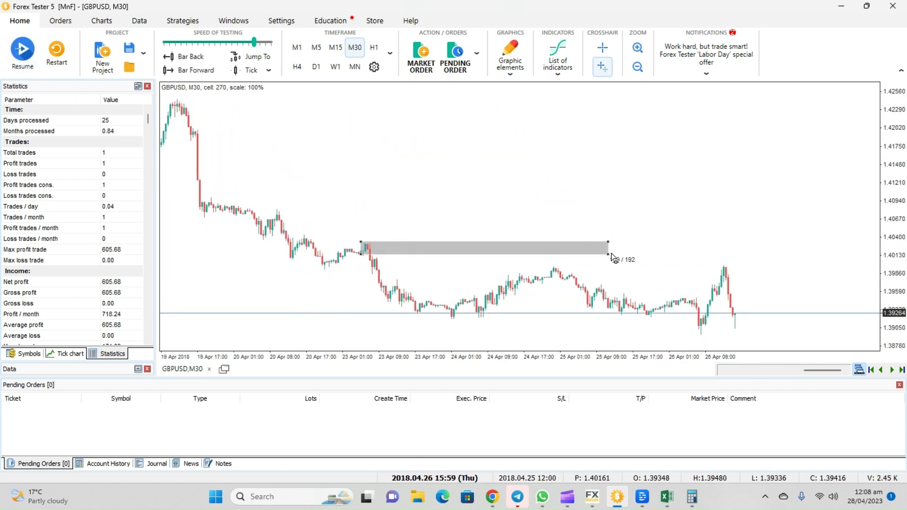
- Extend the 23 April supply zone well past the latest candle, lower its bottom edge slightly, and resume the test
{"action": "scroll", "coordinate": [614, 259], "scroll_direction": "up", "scroll_amount": 1}
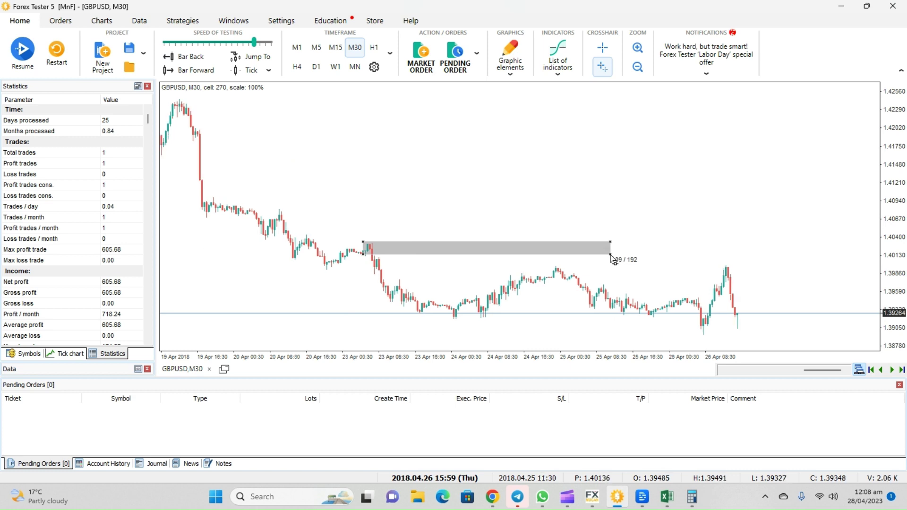
{"action": "left_click_drag", "start_coordinate": [611, 256], "coordinate": [869, 258]}
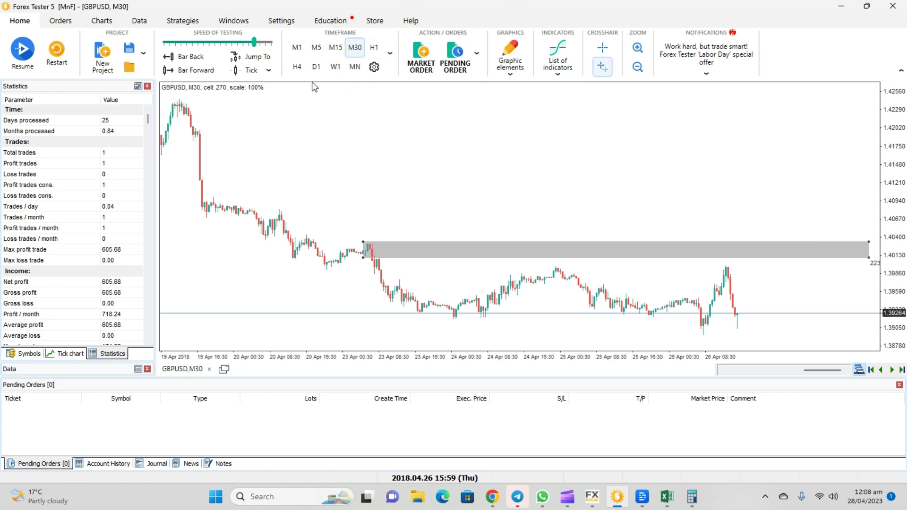
{"action": "left_click", "coordinate": [22, 52]}
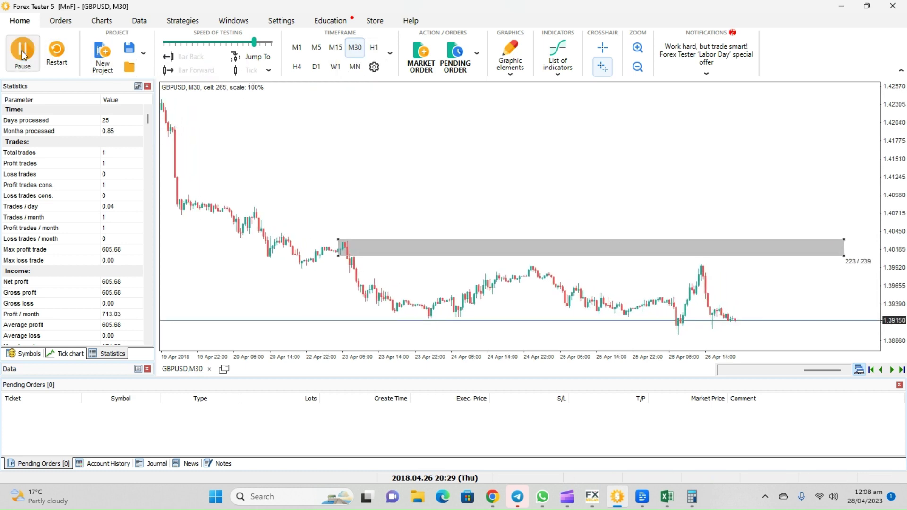
- Pause the test at 2018.04.27 01:29 and duplicate the 23 April supply zone, placing the copy on the 26 April high
{"action": "left_click", "coordinate": [23, 51]}
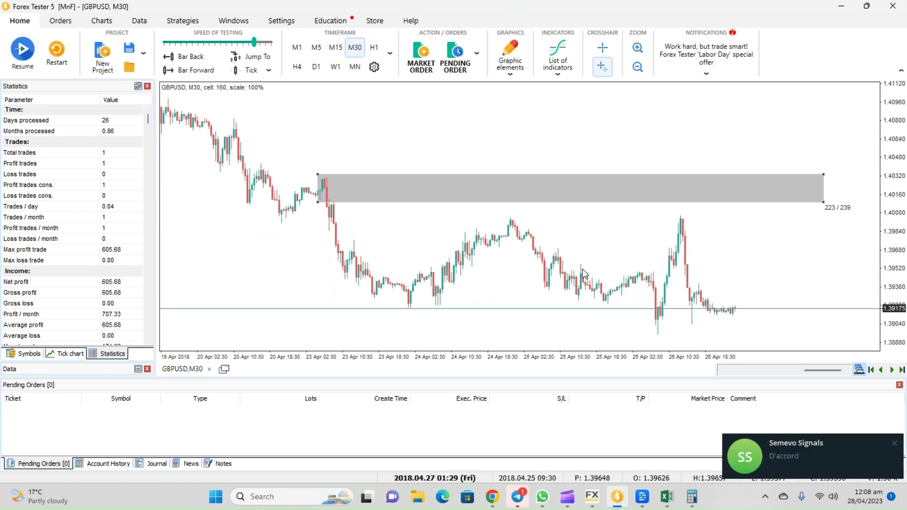
{"action": "left_click", "coordinate": [896, 445]}
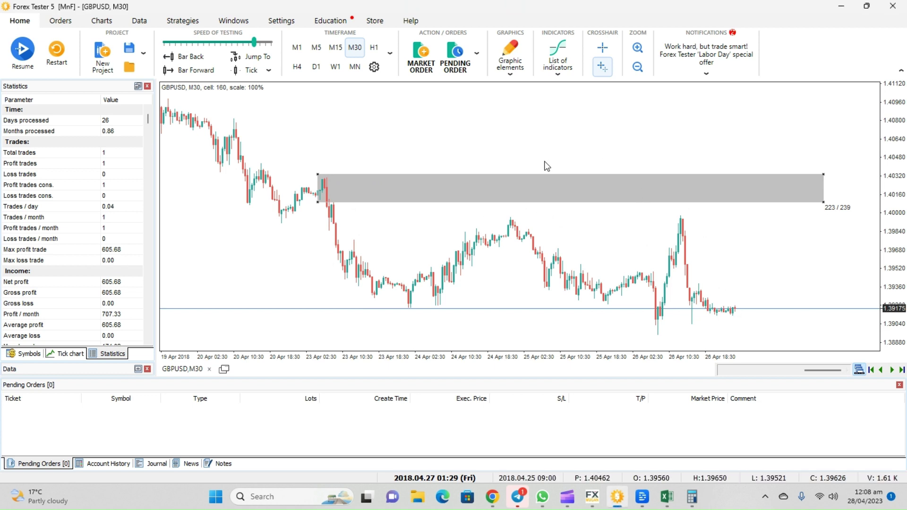
{"action": "right_click", "coordinate": [376, 176]}
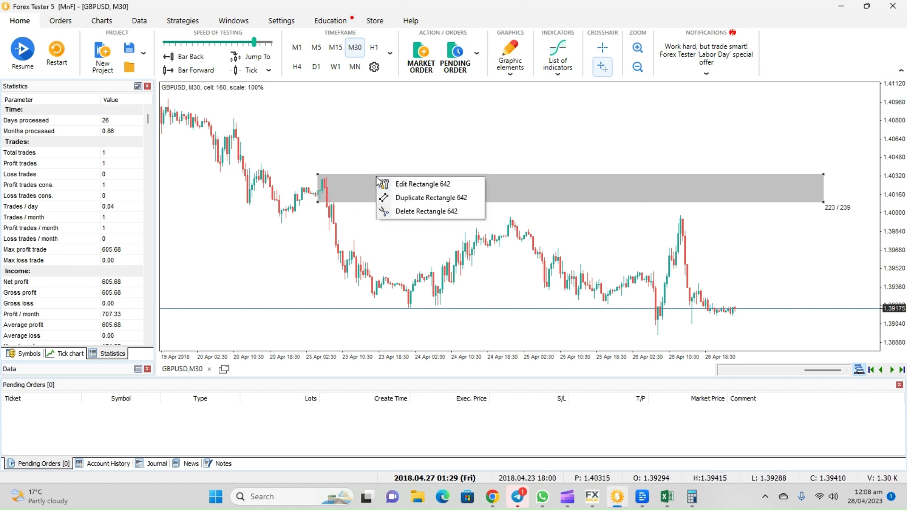
{"action": "left_click", "coordinate": [425, 198]}
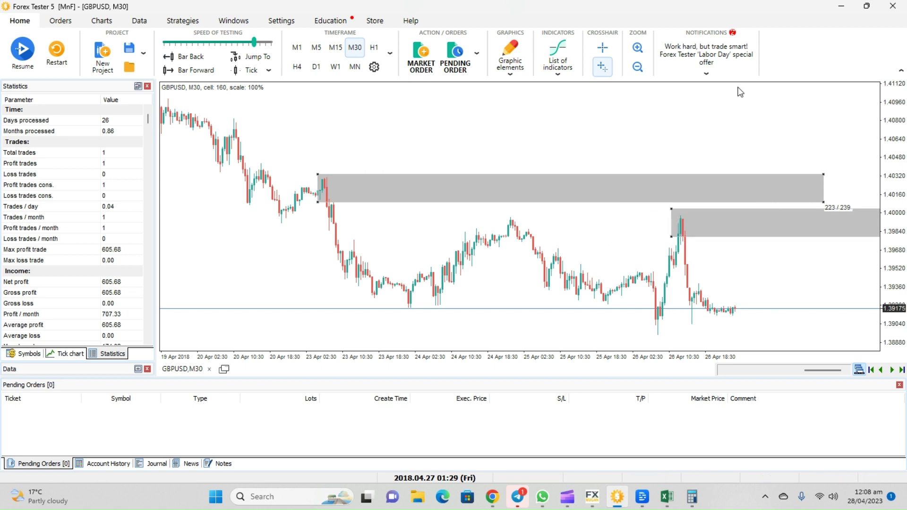
- Resume the test and run it through to the end of the testing period at 2018.04.30 23:59
{"action": "left_click", "coordinate": [637, 67]}
{"action": "left_click", "coordinate": [637, 48]}
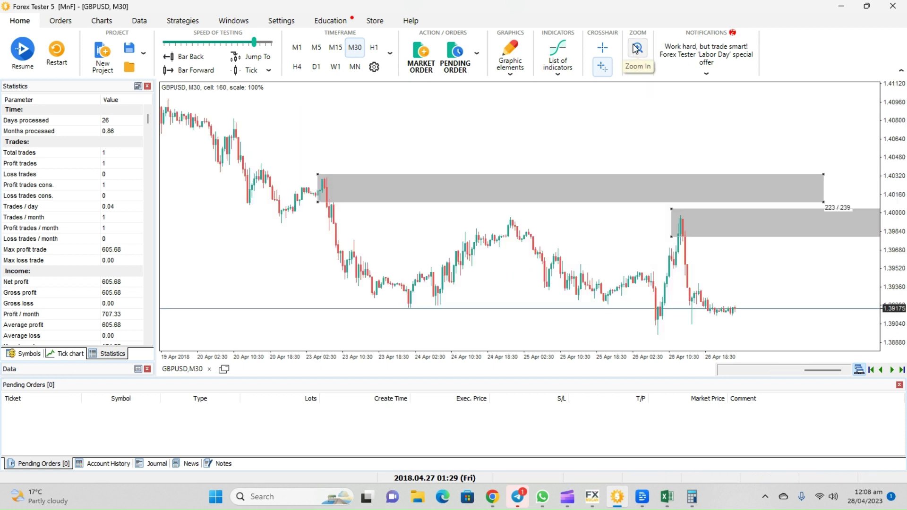
{"action": "left_click", "coordinate": [27, 51]}
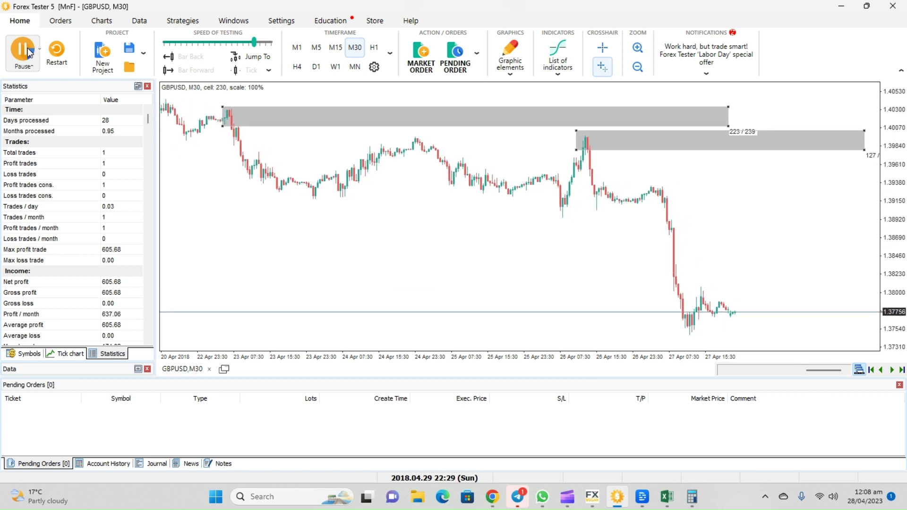
{"action": "left_click", "coordinate": [641, 66]}
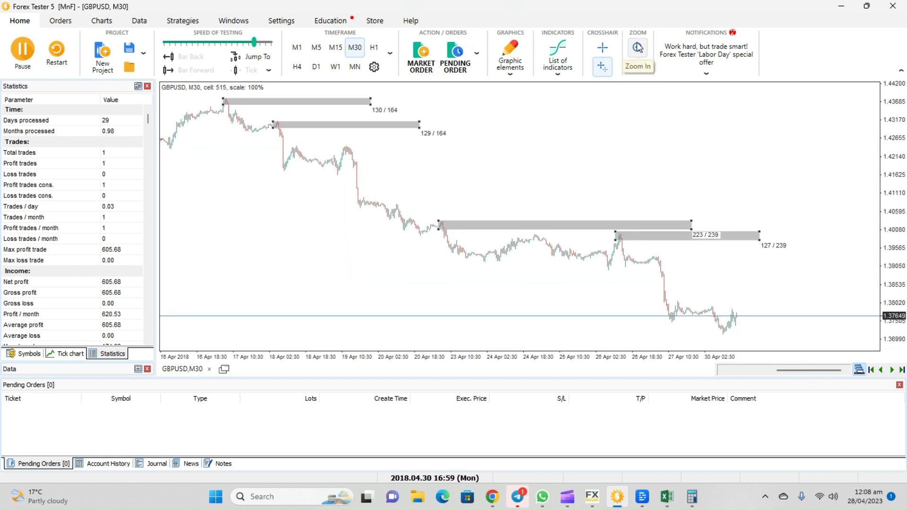
{"action": "left_click", "coordinate": [639, 48]}
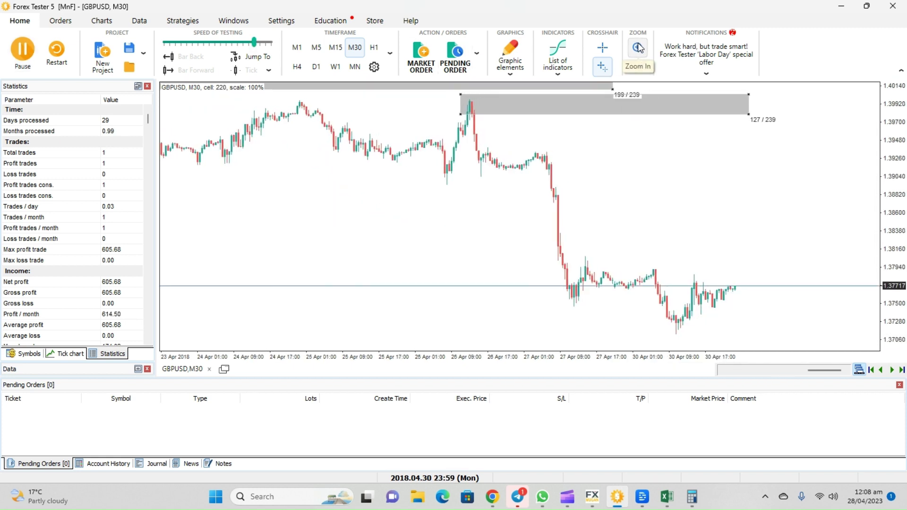
{"action": "left_click", "coordinate": [639, 48]}
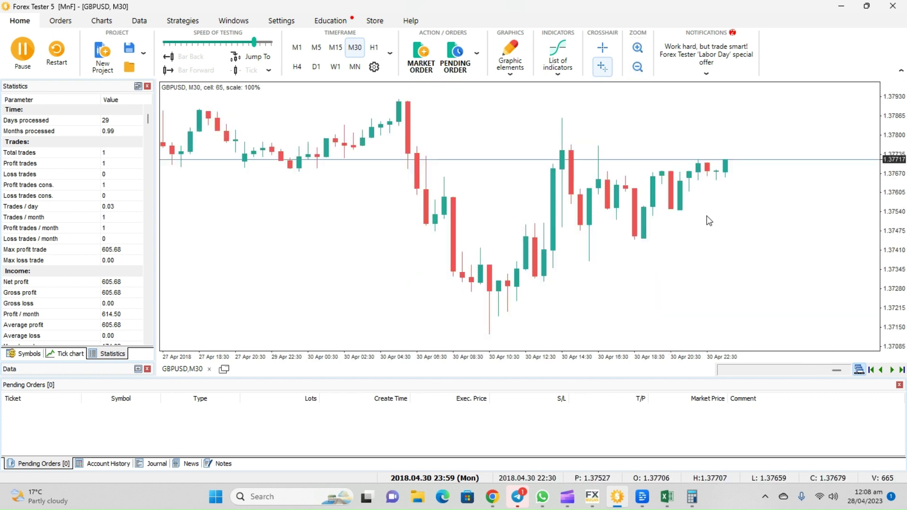
- Examine the M30 price action after the 27 April drop in relation to the marked supply zones, at several chart scales
{"action": "left_click", "coordinate": [638, 67]}
{"action": "left_click", "coordinate": [642, 69]}
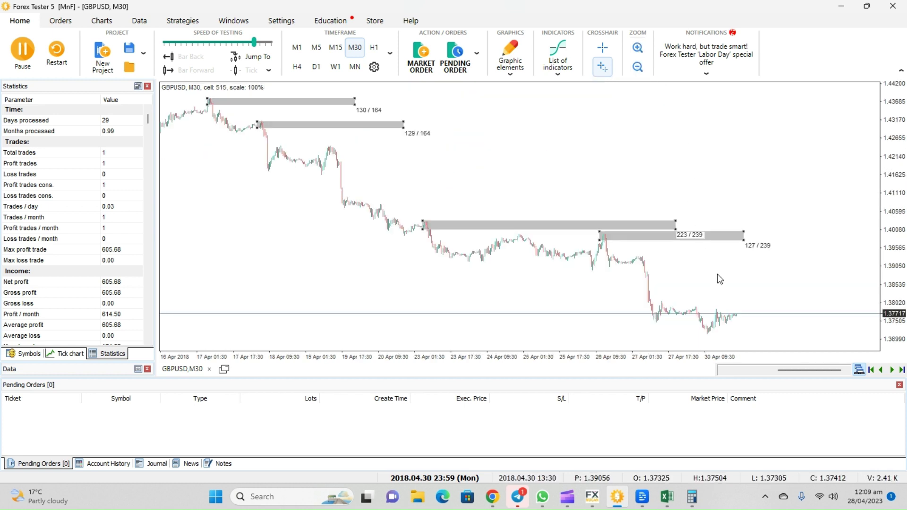
{"action": "scroll", "coordinate": [617, 268], "scroll_direction": "up", "scroll_amount": 1}
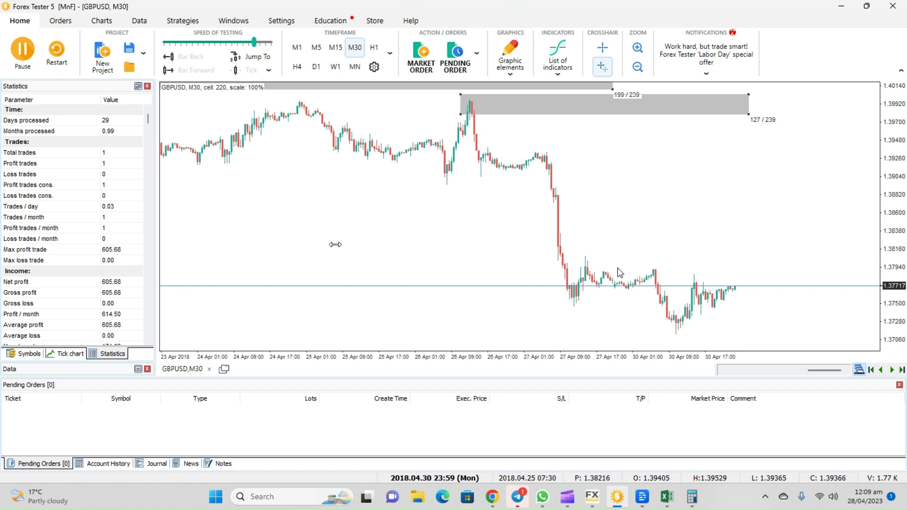
{"action": "left_click_drag", "start_coordinate": [617, 268], "coordinate": [450, 238]}
{"action": "scroll", "coordinate": [459, 249], "scroll_direction": "up", "scroll_amount": 2}
{"action": "scroll", "coordinate": [459, 249], "scroll_direction": "down", "scroll_amount": 1}
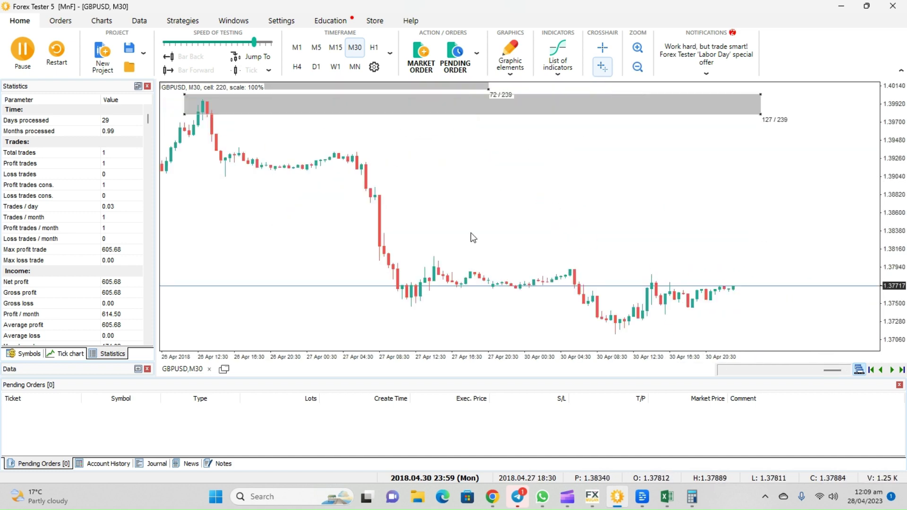
{"action": "scroll", "coordinate": [552, 235], "scroll_direction": "up", "scroll_amount": 2}
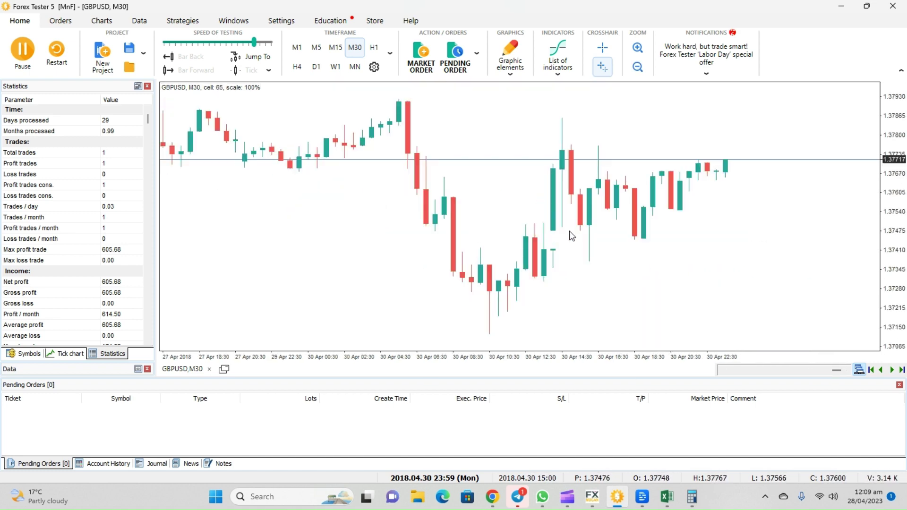
{"action": "scroll", "coordinate": [572, 236], "scroll_direction": "down", "scroll_amount": 2}
{"action": "scroll", "coordinate": [591, 255], "scroll_direction": "down", "scroll_amount": 2}
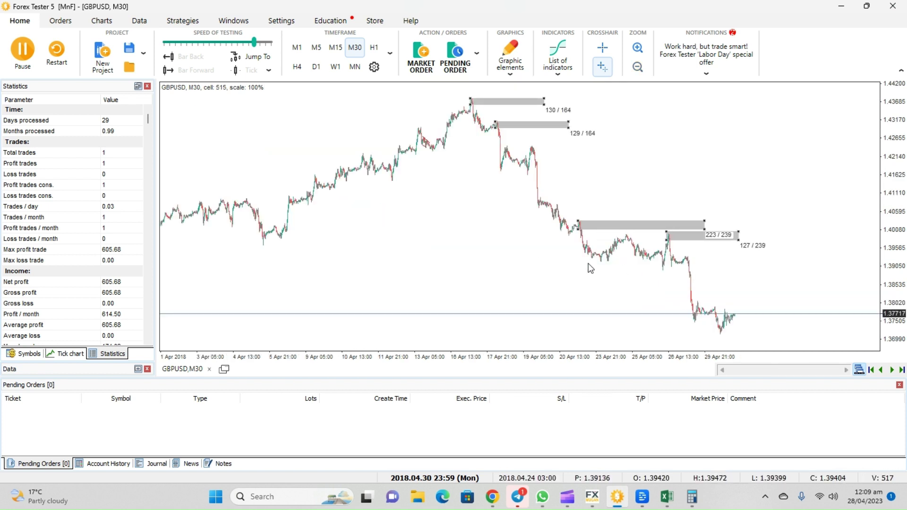
{"action": "scroll", "coordinate": [512, 211], "scroll_direction": "up", "scroll_amount": 2}
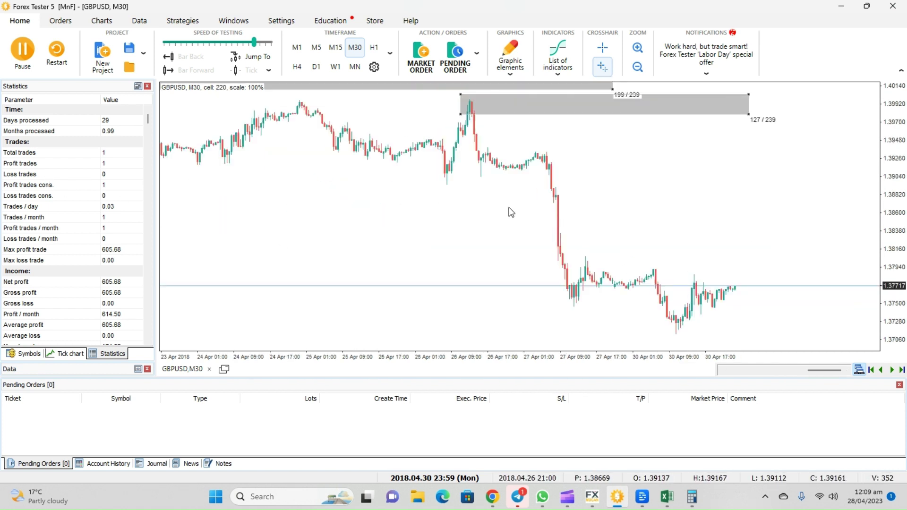
{"action": "scroll", "coordinate": [529, 203], "scroll_direction": "up", "scroll_amount": 1}
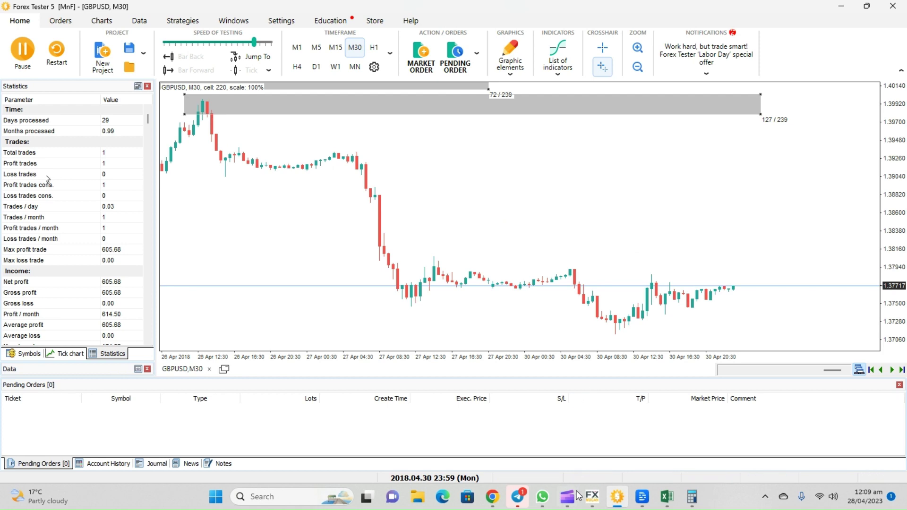
- Switch to Clipchamp to check the elapsed recording time, and return to Forex Tester
{"action": "mouse_move", "coordinate": [567, 496]}
{"action": "left_click", "coordinate": [518, 463]}
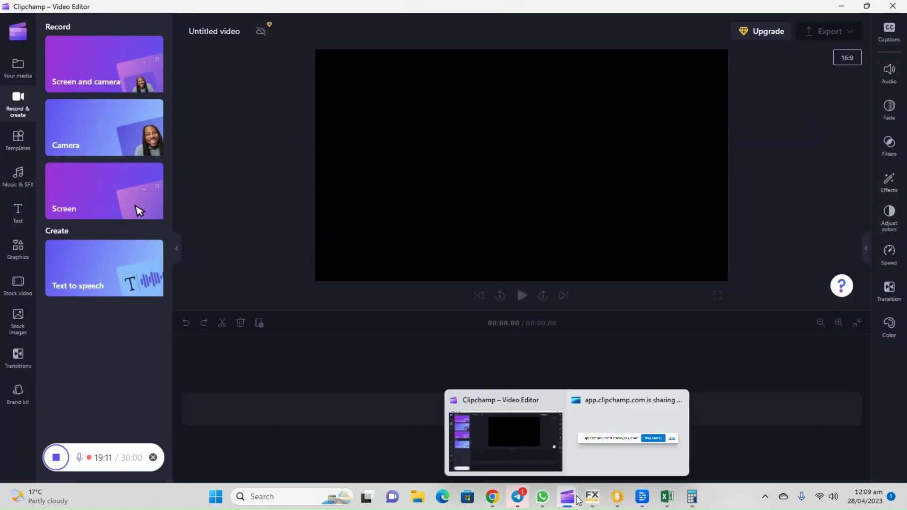
{"action": "left_click", "coordinate": [618, 501]}
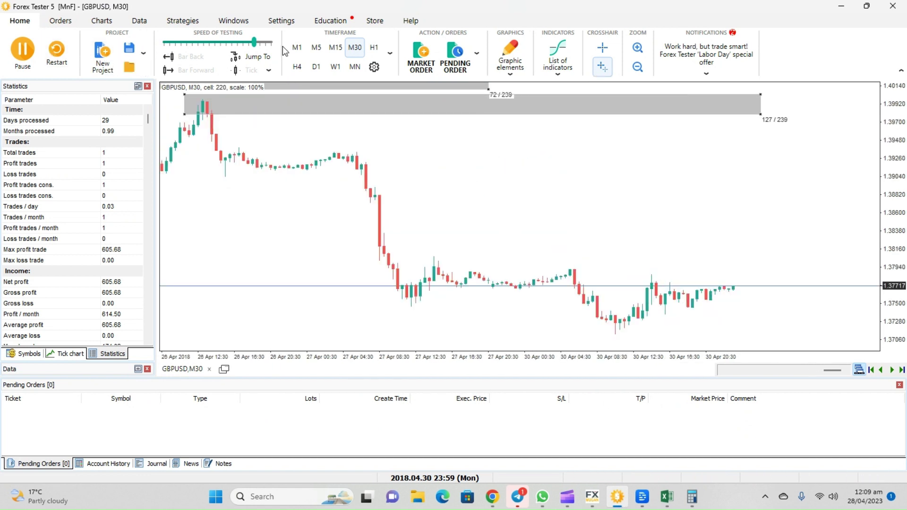
- Raise the testing speed by one notch, and request a project restart but decline it
{"action": "left_click", "coordinate": [267, 44]}
{"action": "scroll", "coordinate": [424, 170], "scroll_direction": "down", "scroll_amount": 3}
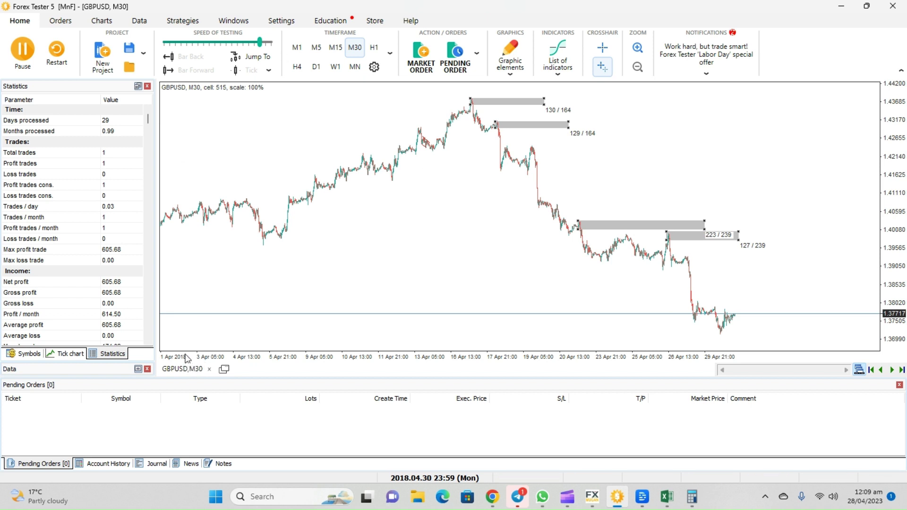
{"action": "left_click", "coordinate": [69, 55]}
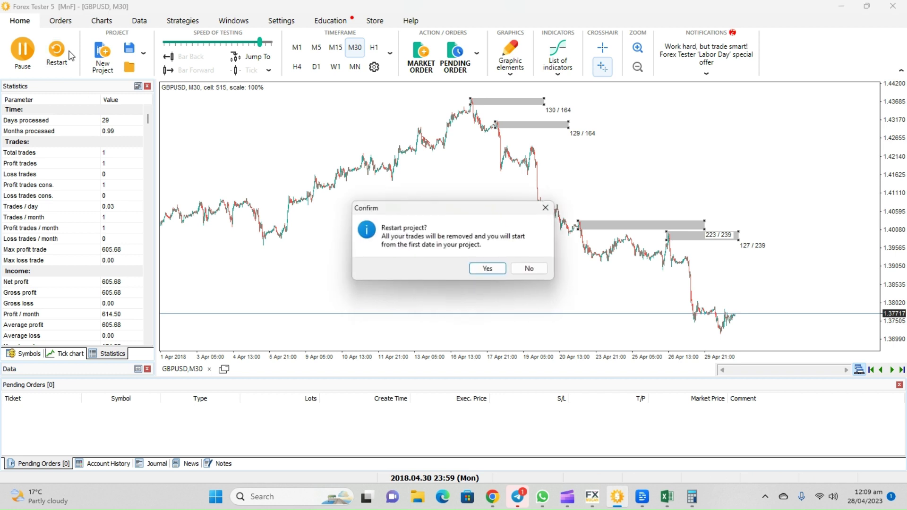
{"action": "left_click", "coordinate": [537, 274]}
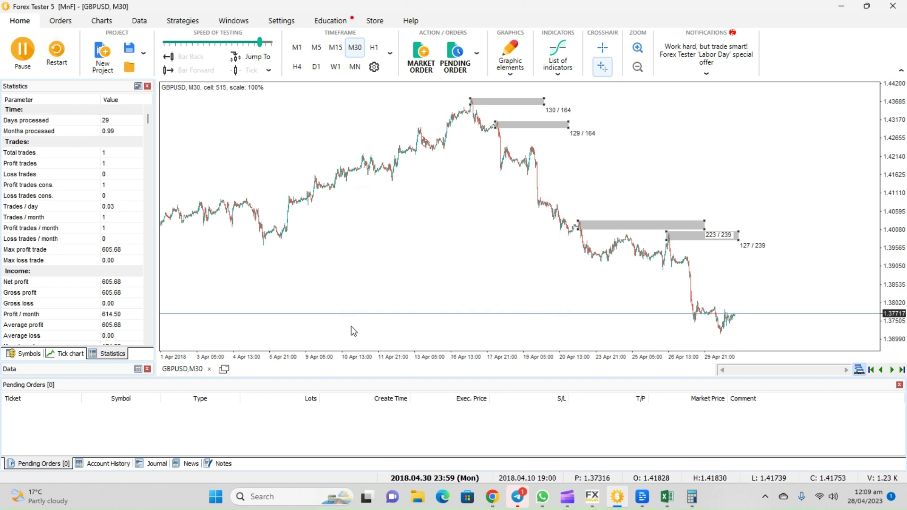
- Close the MnF project
{"action": "scroll", "coordinate": [438, 233], "scroll_direction": "up", "scroll_amount": 4}
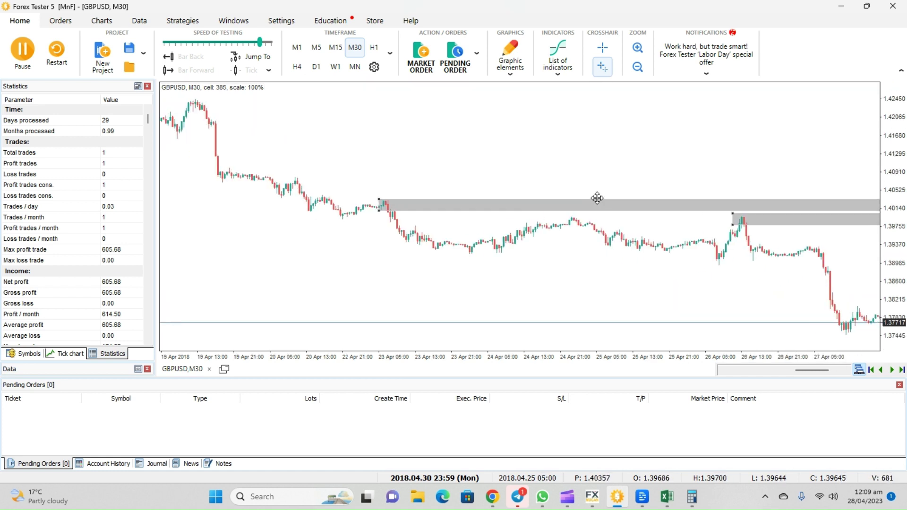
{"action": "left_click", "coordinate": [142, 53]}
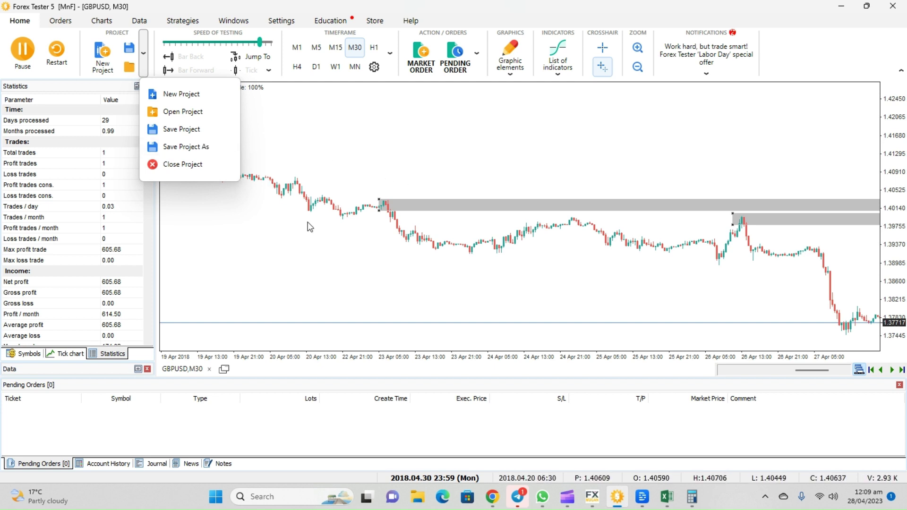
{"action": "left_click", "coordinate": [202, 166]}
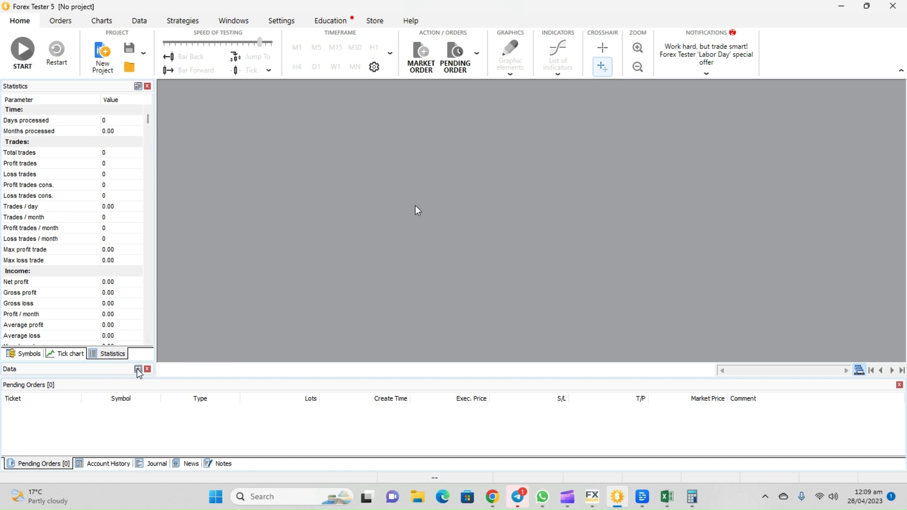
{"action": "left_click", "coordinate": [118, 52]}
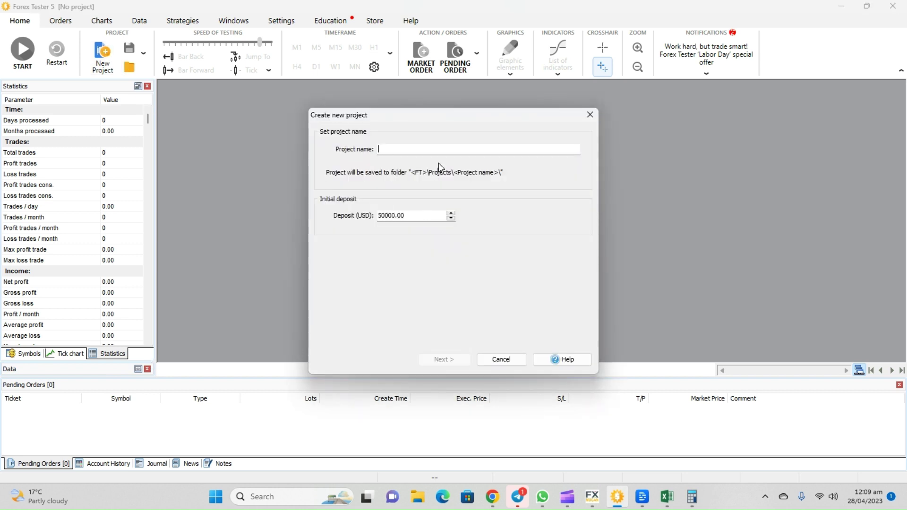
{"action": "type", "text": "MnF"}
{"action": "left_click", "coordinate": [442, 360]}
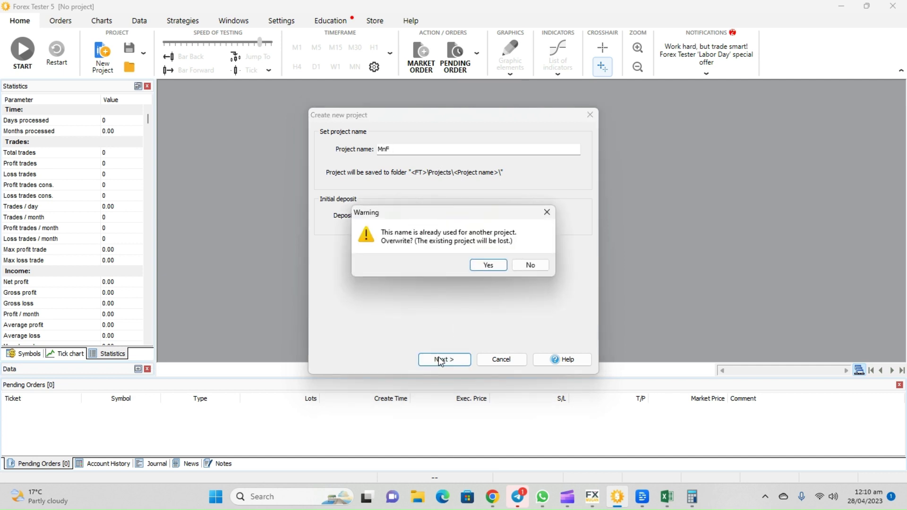
{"action": "left_click", "coordinate": [488, 266]}
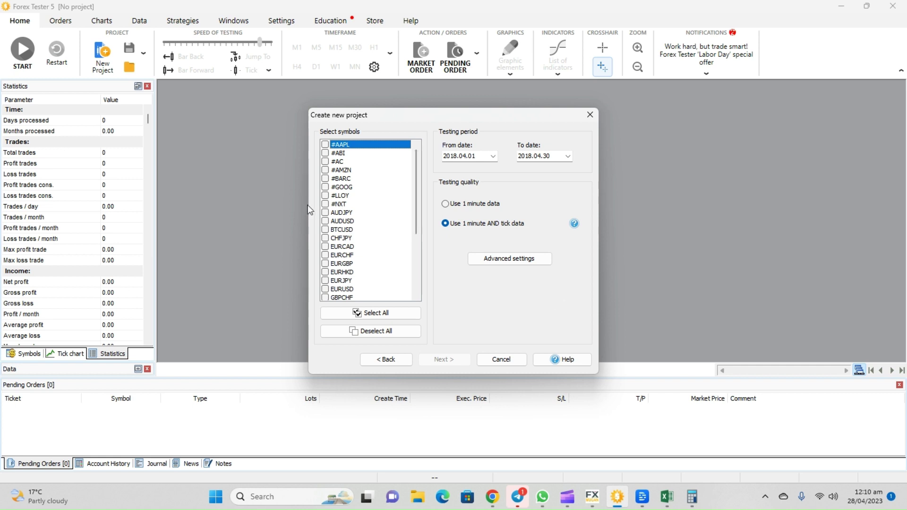
{"action": "scroll", "coordinate": [350, 219], "scroll_direction": "down", "scroll_amount": 1}
{"action": "scroll", "coordinate": [365, 241], "scroll_direction": "down", "scroll_amount": 3}
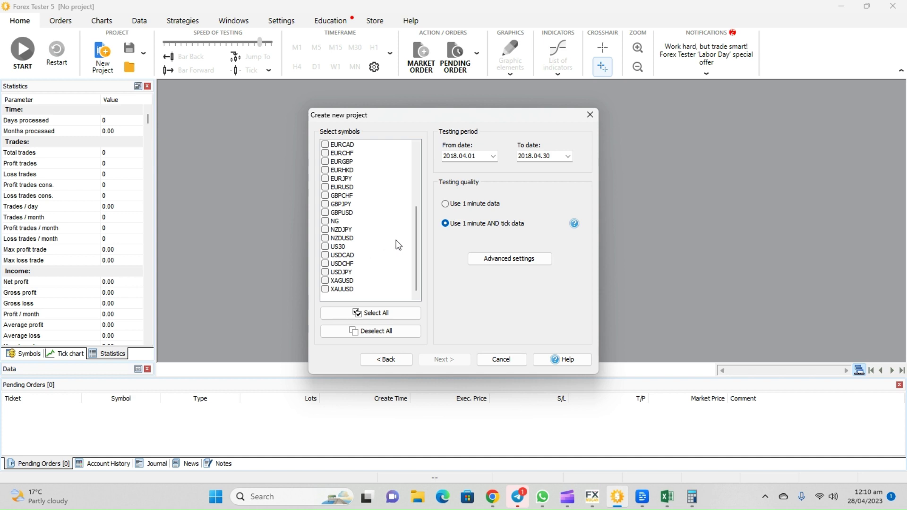
{"action": "left_click", "coordinate": [341, 248]}
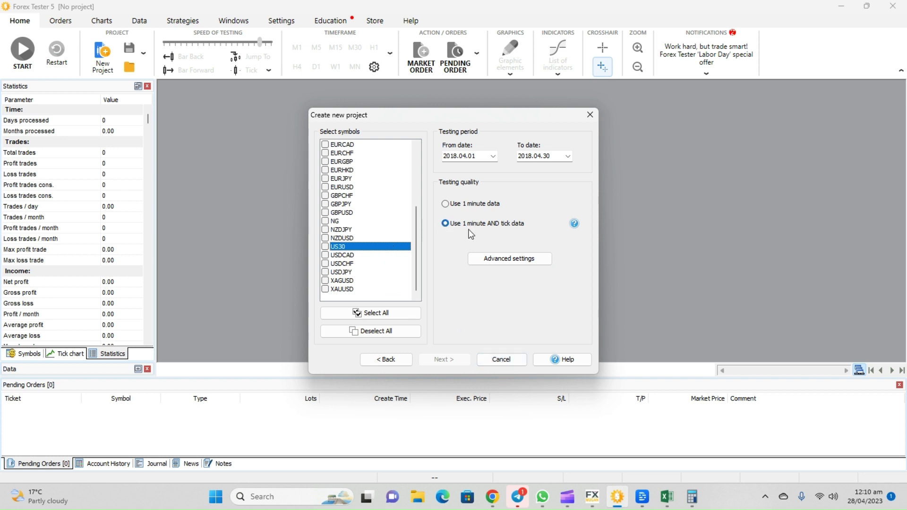
{"action": "left_click", "coordinate": [498, 359]}
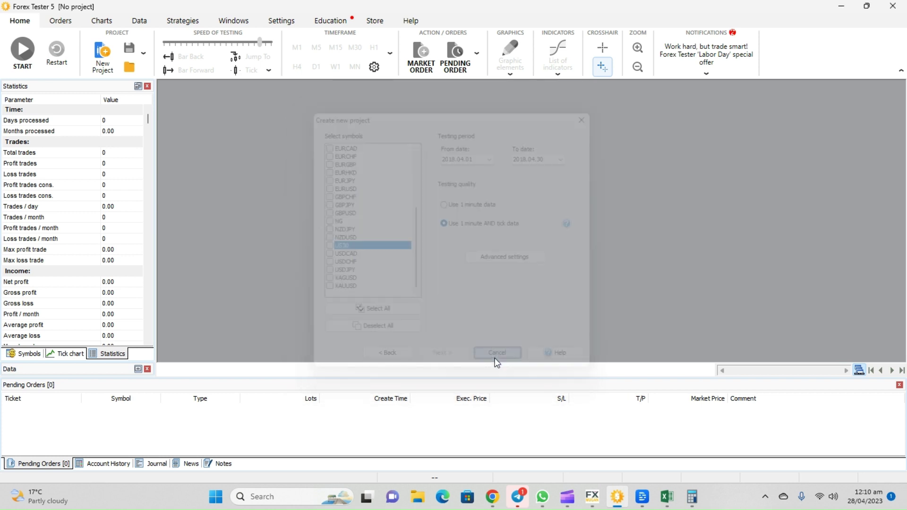
- Create the project MMMMM with a 50000.00 USD deposit, symbol US30 and the testing period 2018.04.01 to 2018.04.30, using 1 minute and tick data
{"action": "left_click", "coordinate": [103, 57]}
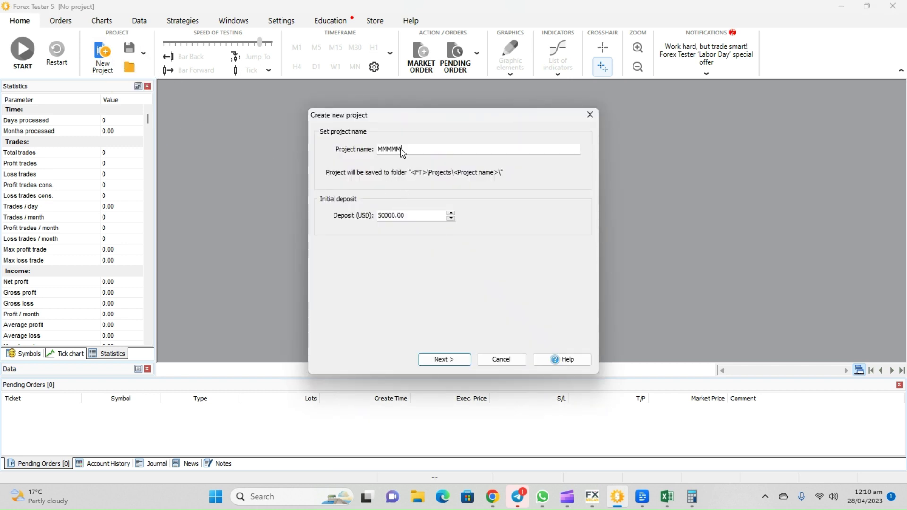
{"action": "left_click", "coordinate": [449, 359]}
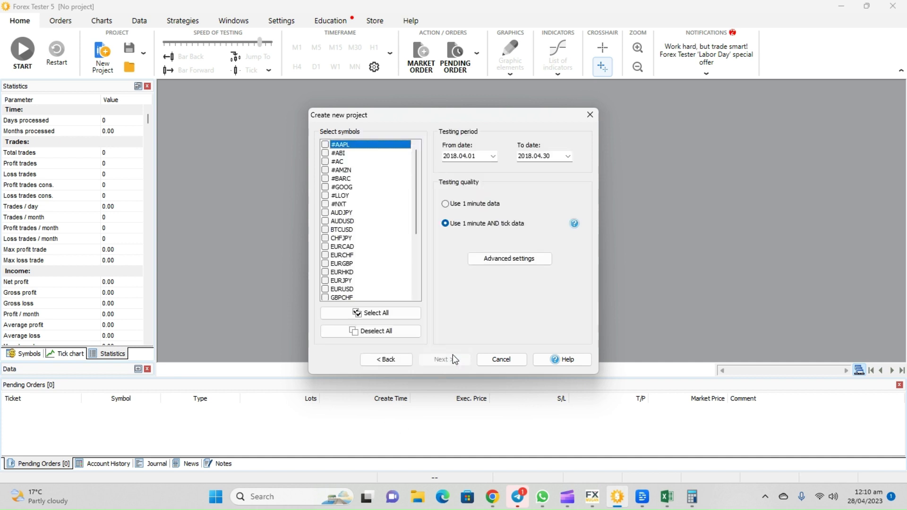
{"action": "scroll", "coordinate": [349, 270], "scroll_direction": "down", "scroll_amount": 4}
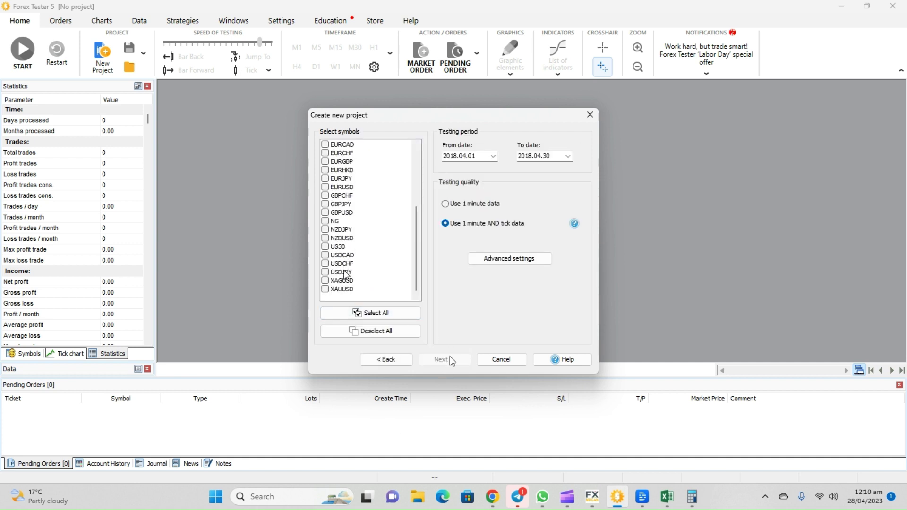
{"action": "scroll", "coordinate": [336, 205], "scroll_direction": "up", "scroll_amount": 4}
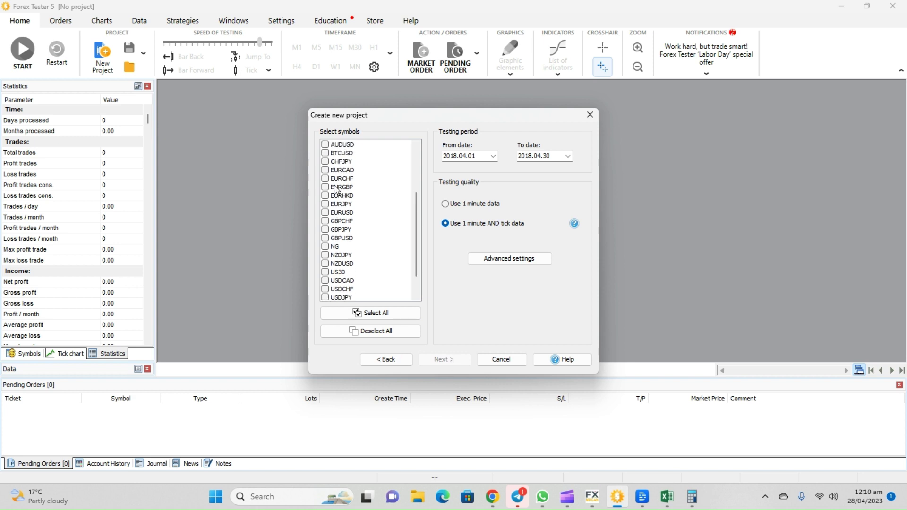
{"action": "scroll", "coordinate": [340, 185], "scroll_direction": "down", "scroll_amount": 4}
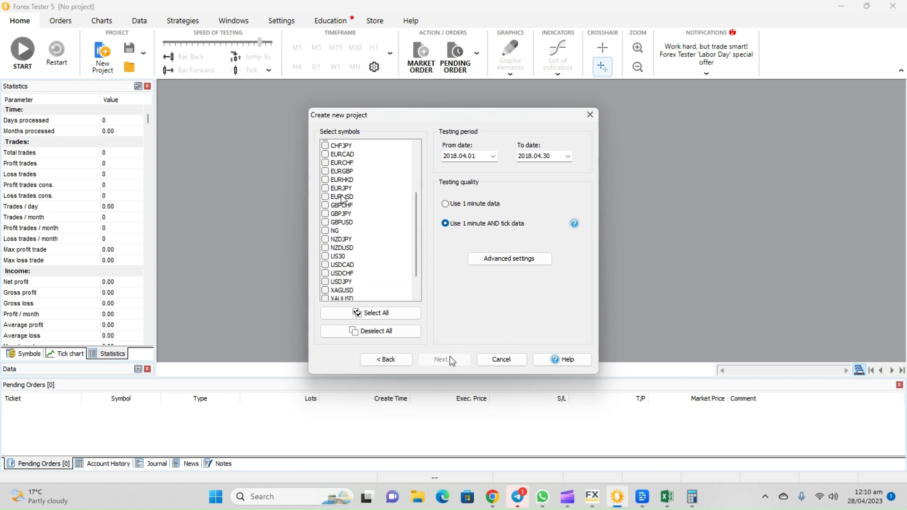
{"action": "left_click", "coordinate": [325, 247]}
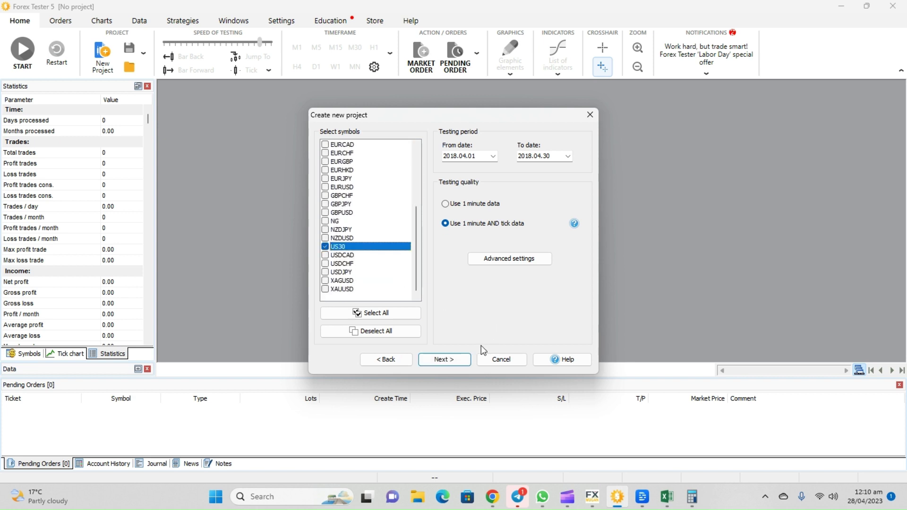
{"action": "left_click", "coordinate": [454, 359]}
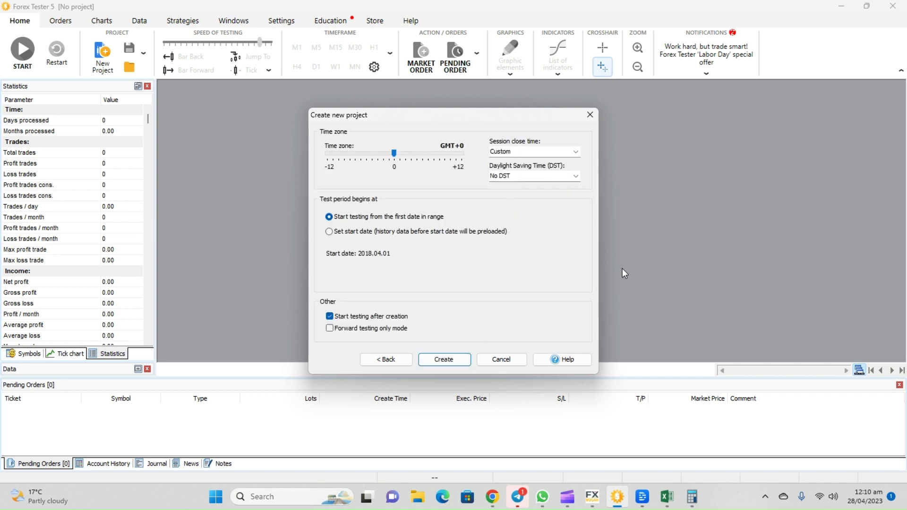
{"action": "left_click", "coordinate": [463, 359]}
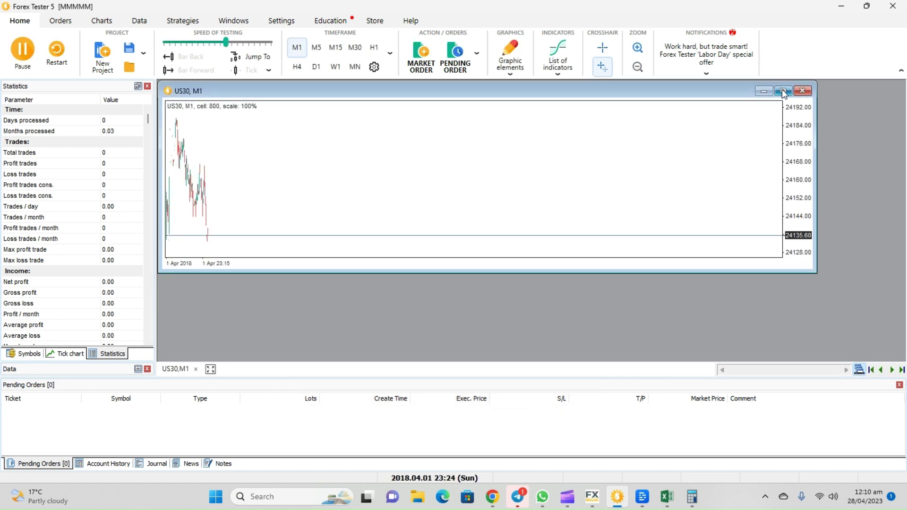
- Maximize the US30 chart, switch it to M5, and pause the replay at 08:19 on 2 April 2018
{"action": "left_click", "coordinate": [783, 90]}
{"action": "left_click", "coordinate": [22, 50]}
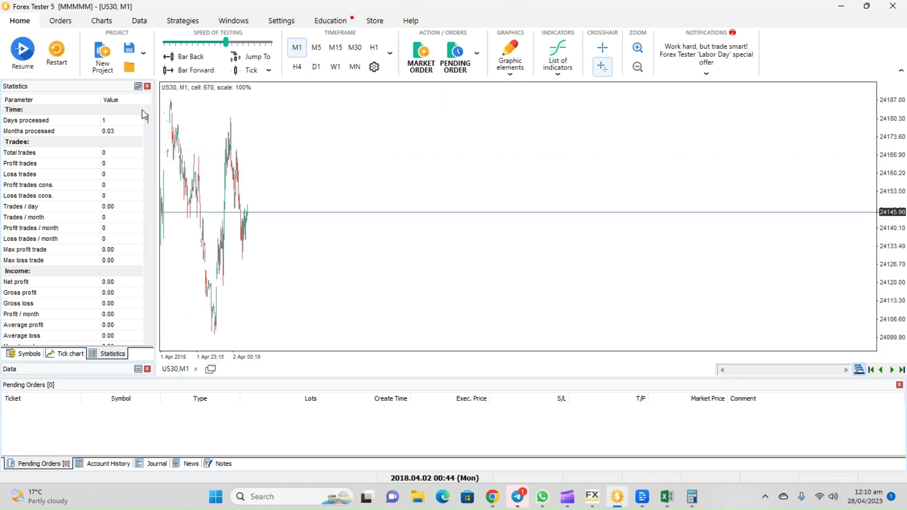
{"action": "scroll", "coordinate": [458, 244], "scroll_direction": "down", "scroll_amount": 2}
{"action": "left_click", "coordinate": [21, 47]}
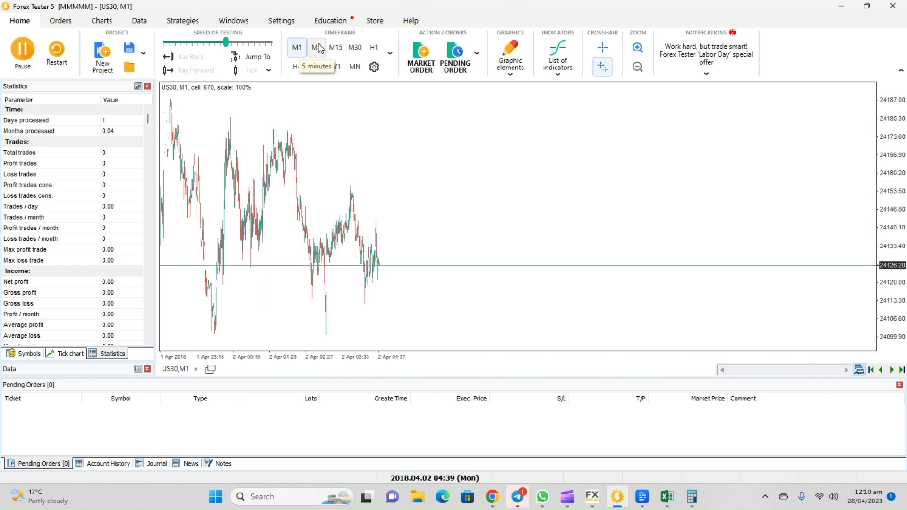
{"action": "left_click", "coordinate": [317, 47]}
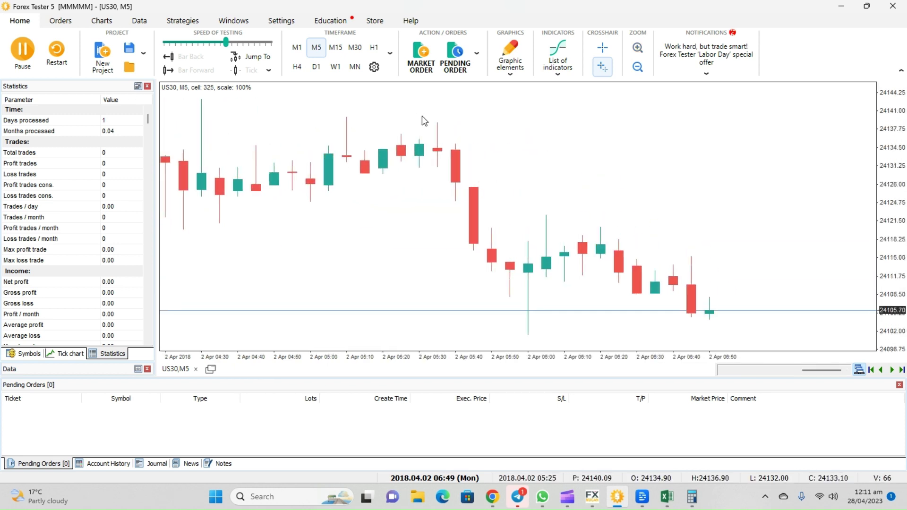
{"action": "left_click", "coordinate": [23, 50]}
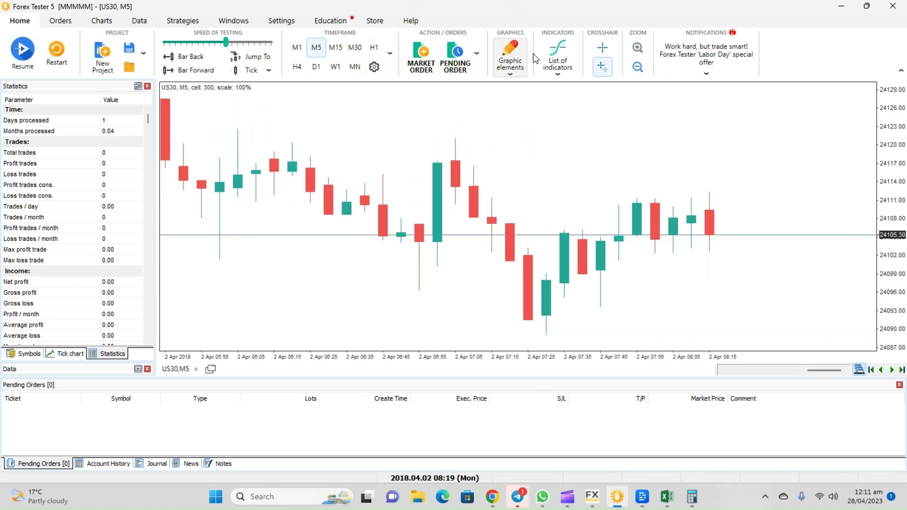
- Examine the US30 decline up to 2 April 08:19 on M5 and M1 at several chart scales
{"action": "left_click", "coordinate": [638, 67]}
{"action": "left_click", "coordinate": [638, 67]}
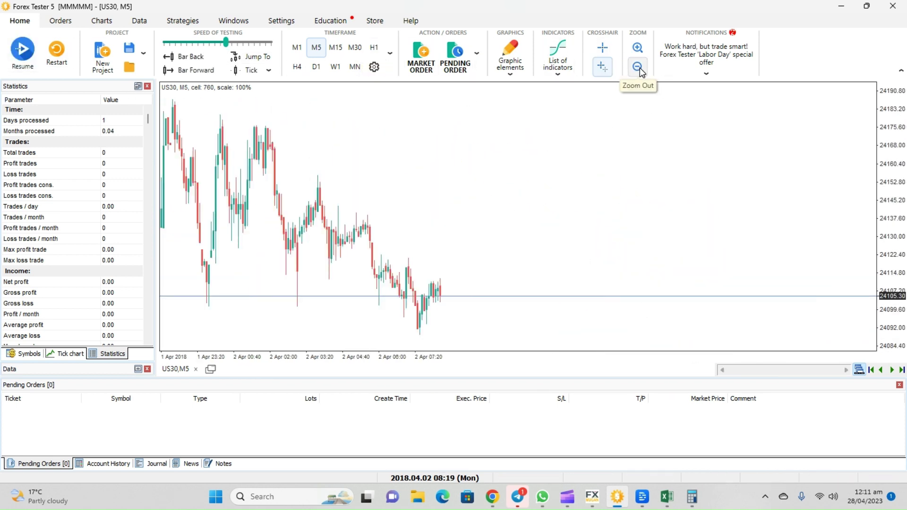
{"action": "scroll", "coordinate": [478, 146], "scroll_direction": "down", "scroll_amount": 3}
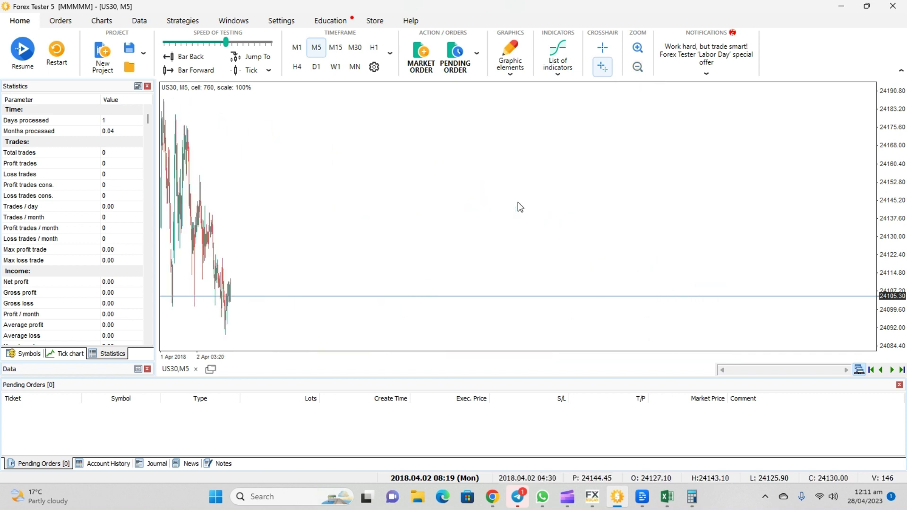
{"action": "scroll", "coordinate": [518, 202], "scroll_direction": "up", "scroll_amount": 3}
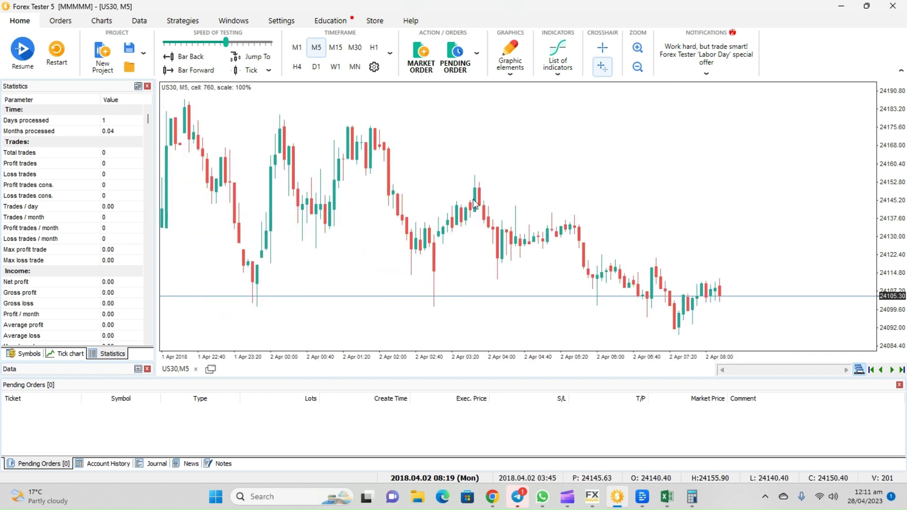
{"action": "scroll", "coordinate": [502, 192], "scroll_direction": "down", "scroll_amount": 3}
{"action": "scroll", "coordinate": [349, 214], "scroll_direction": "up", "scroll_amount": 4}
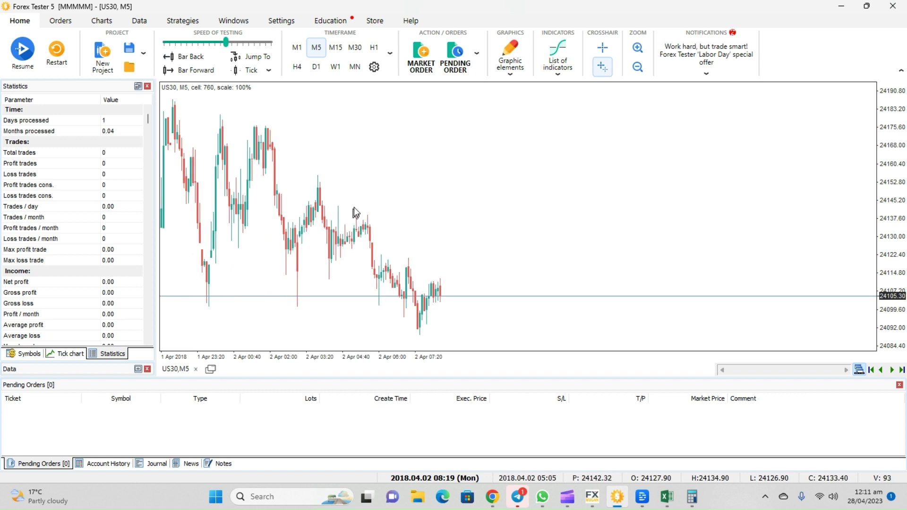
{"action": "scroll", "coordinate": [467, 227], "scroll_direction": "down", "scroll_amount": 1}
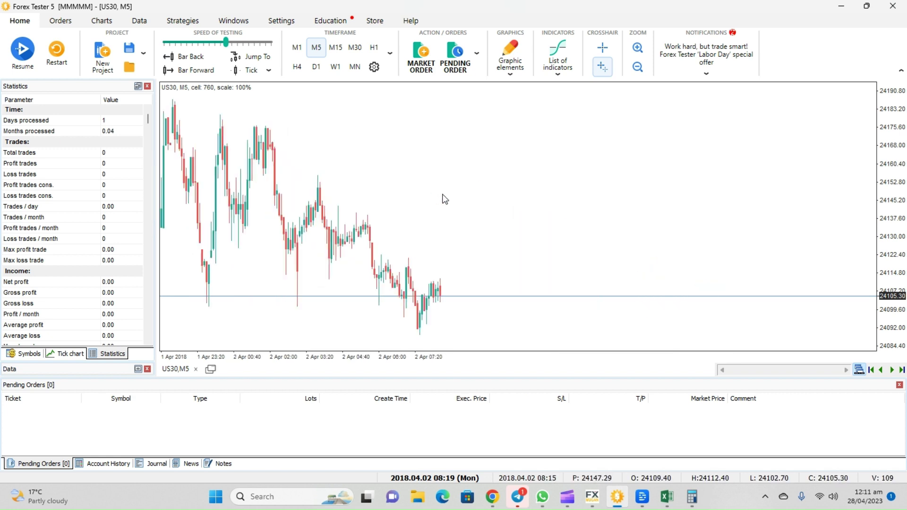
{"action": "scroll", "coordinate": [478, 232], "scroll_direction": "down", "scroll_amount": 2}
{"action": "scroll", "coordinate": [483, 251], "scroll_direction": "up", "scroll_amount": 2}
{"action": "scroll", "coordinate": [419, 217], "scroll_direction": "up", "scroll_amount": 2}
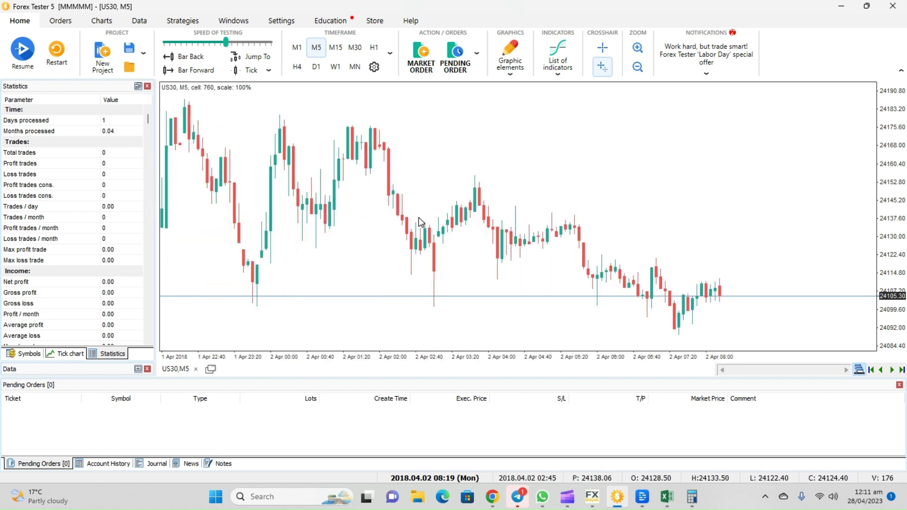
{"action": "left_click", "coordinate": [304, 52]}
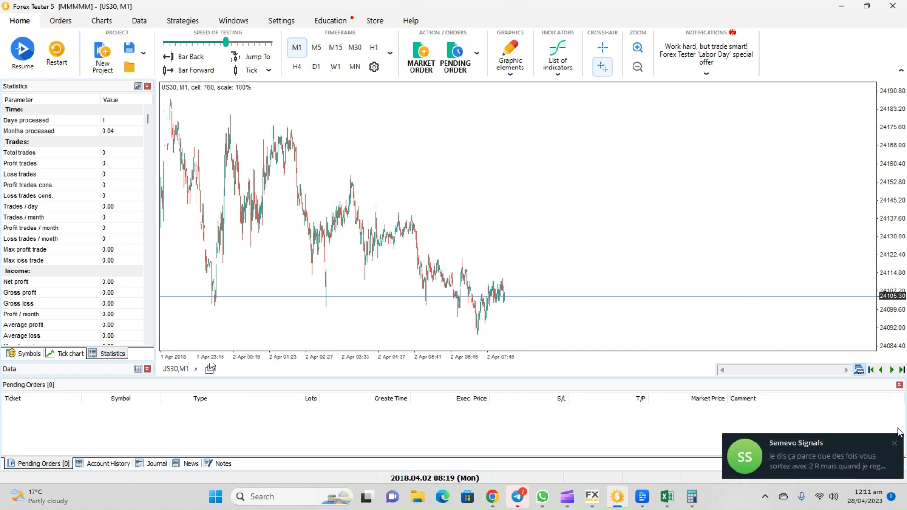
{"action": "left_click", "coordinate": [894, 444]}
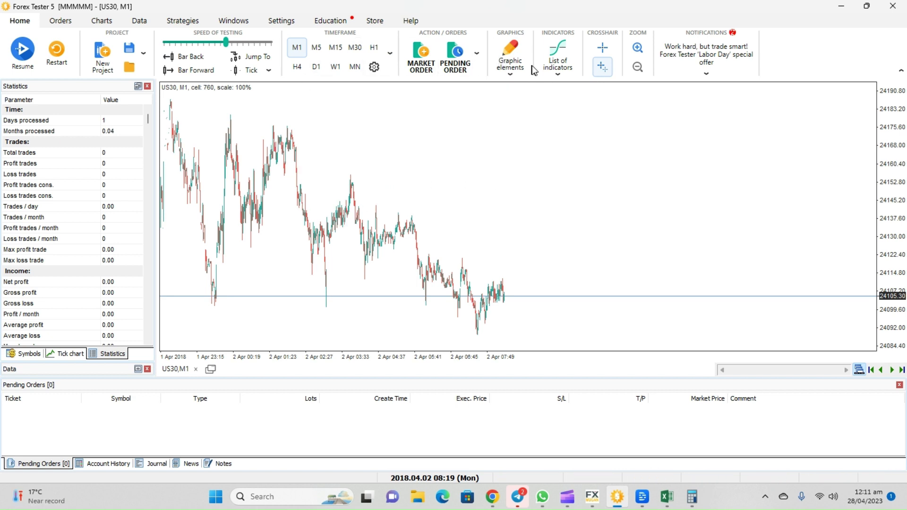
- Draw a descending trend line above the lower highs on the M1 chart, and discard it
{"action": "left_click", "coordinate": [510, 60]}
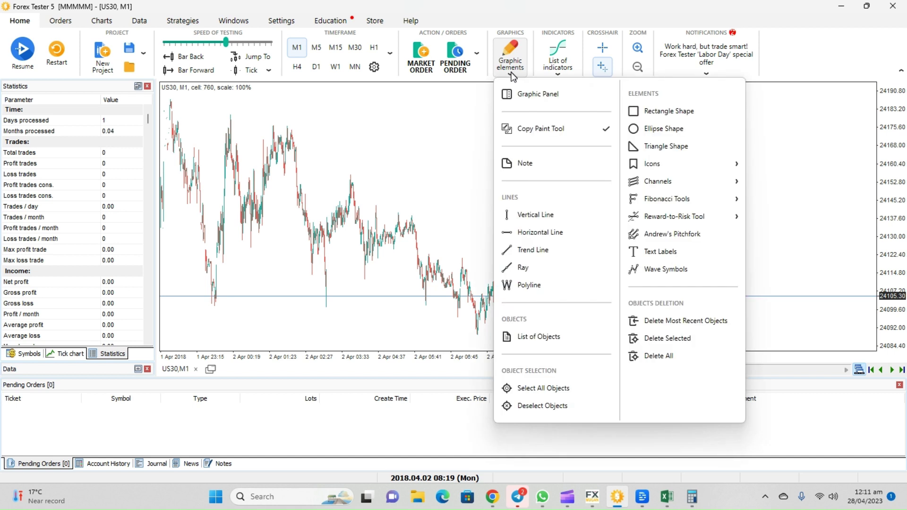
{"action": "left_click", "coordinate": [519, 250]}
{"action": "left_click_drag", "start_coordinate": [263, 109], "coordinate": [558, 300]}
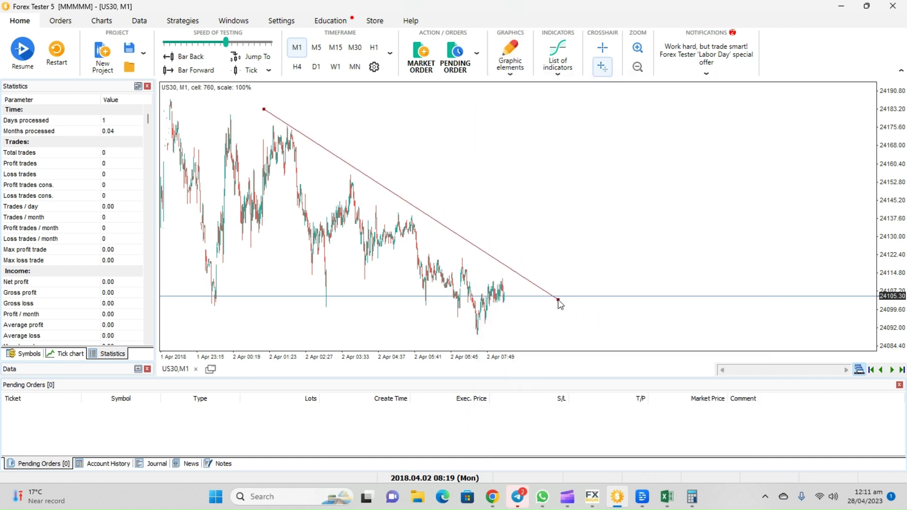
{"action": "key", "text": "Escape"}
- Lower the testing speed by one notch, and compare the decline on the M5 and M1 timeframes
{"action": "scroll", "coordinate": [477, 229], "scroll_direction": "up", "scroll_amount": 2}
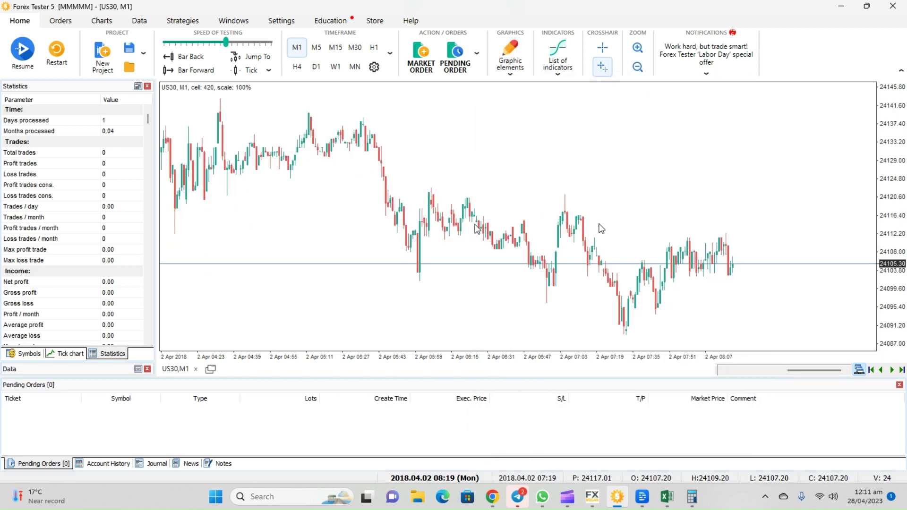
{"action": "left_click", "coordinate": [316, 47]}
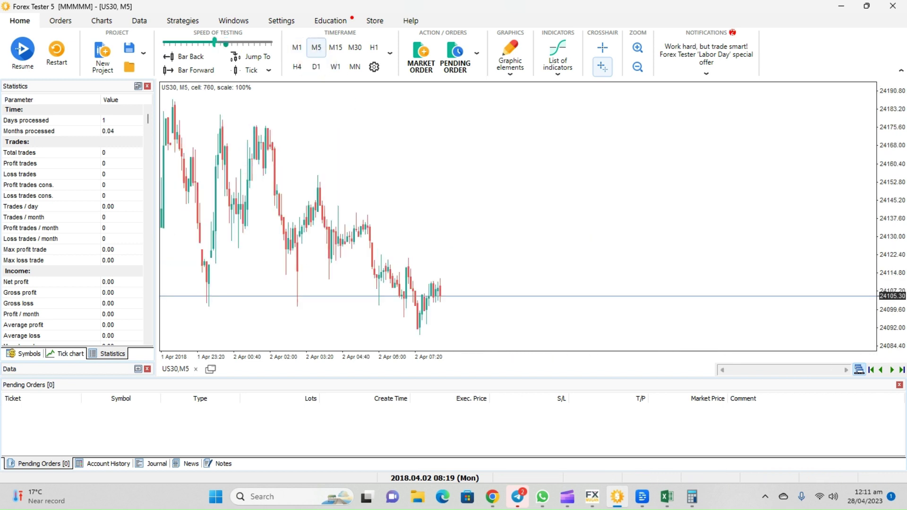
{"action": "scroll", "coordinate": [431, 178], "scroll_direction": "up", "scroll_amount": 1}
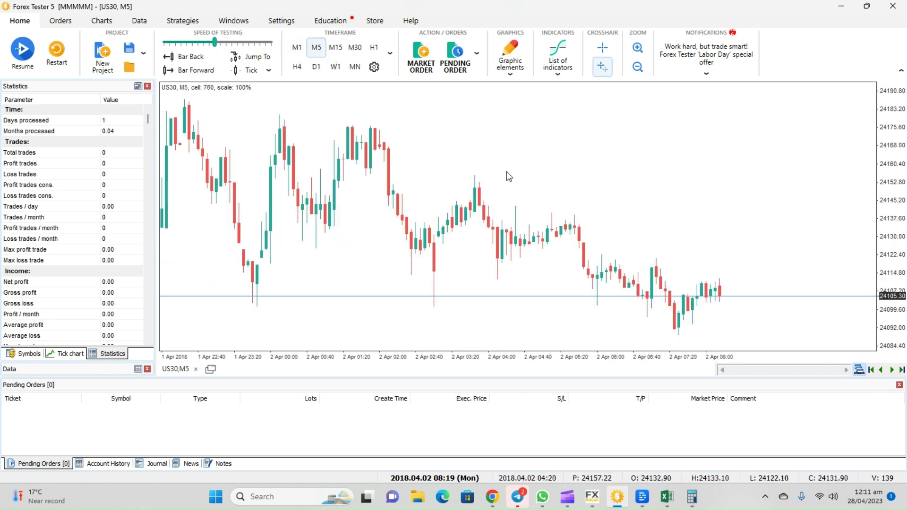
{"action": "left_click", "coordinate": [297, 47]}
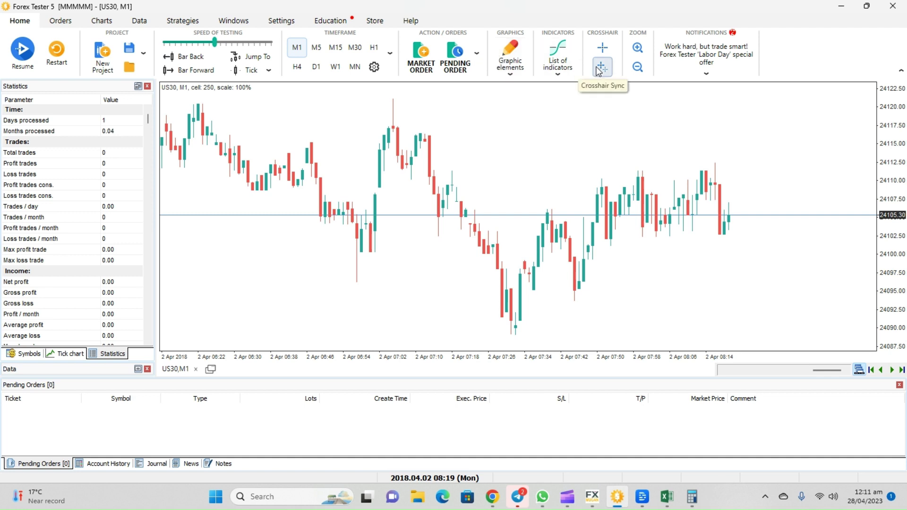
{"action": "left_click", "coordinate": [637, 68]}
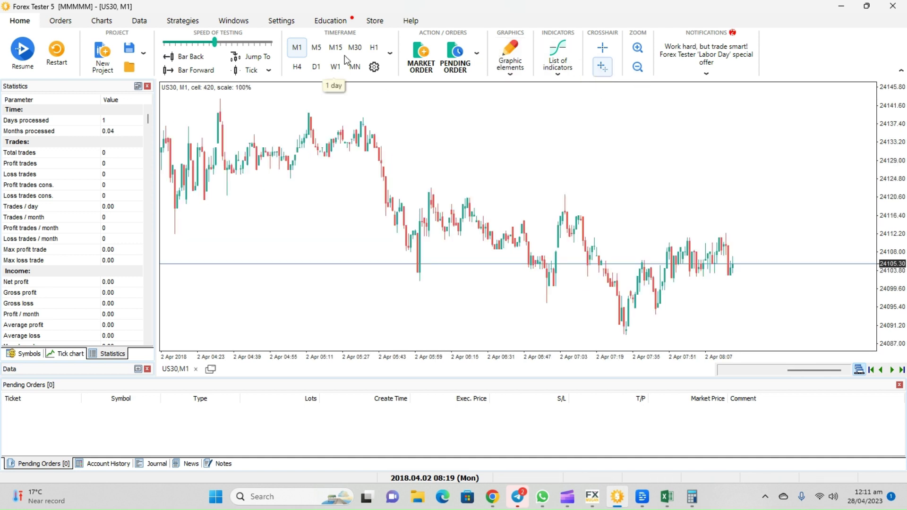
- Draw a rectangle zone from the swing high near 07:03, about 24117 to 24122, extending past the current price
{"action": "left_click", "coordinate": [511, 59]}
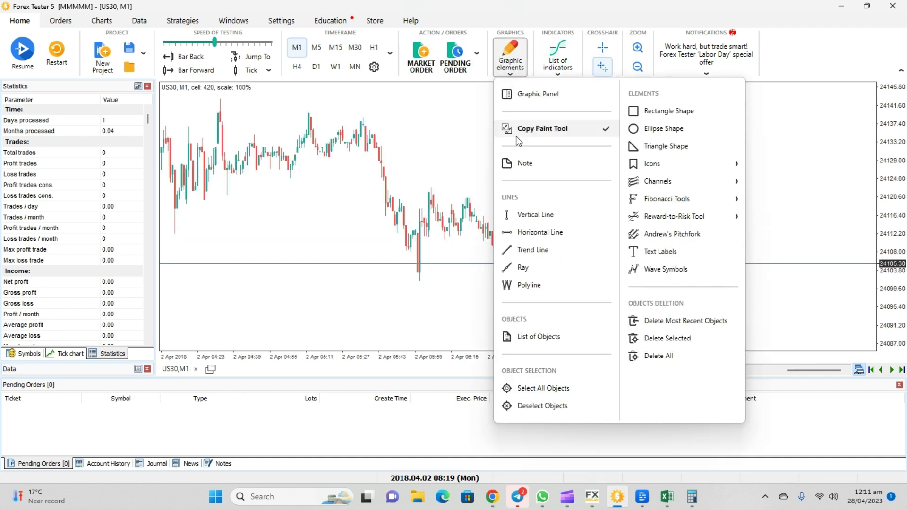
{"action": "left_click", "coordinate": [633, 117]}
{"action": "left_click_drag", "start_coordinate": [562, 190], "coordinate": [887, 218]}
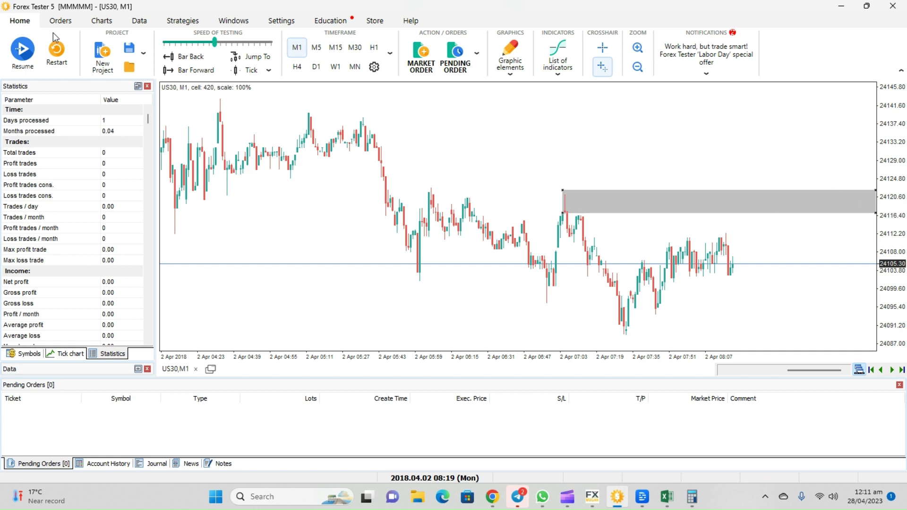
- Run the replay to 08:49 on 2 April, pause it, and lower the testing speed further
{"action": "left_click", "coordinate": [34, 45]}
{"action": "left_click", "coordinate": [36, 43]}
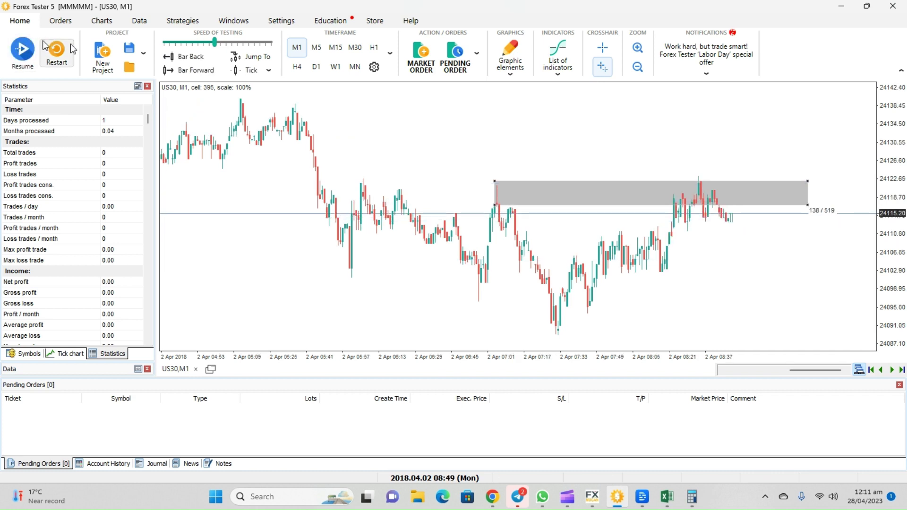
{"action": "left_click", "coordinate": [191, 44]}
- Step the replay back and forward by single bars, ending at 08:53, and nudge the rectangle zone slightly later in time
{"action": "left_click", "coordinate": [190, 58]}
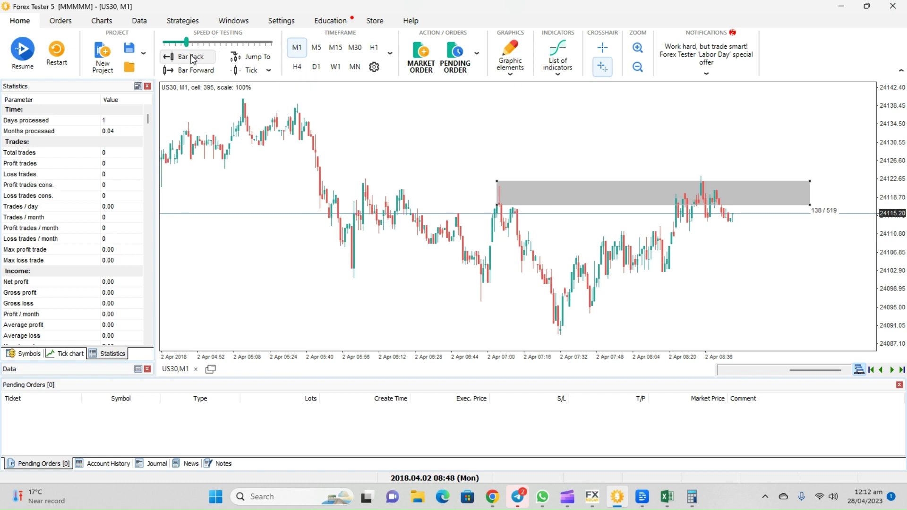
{"action": "left_click", "coordinate": [191, 59]}
{"action": "left_click", "coordinate": [206, 70]}
{"action": "left_click", "coordinate": [206, 70]}
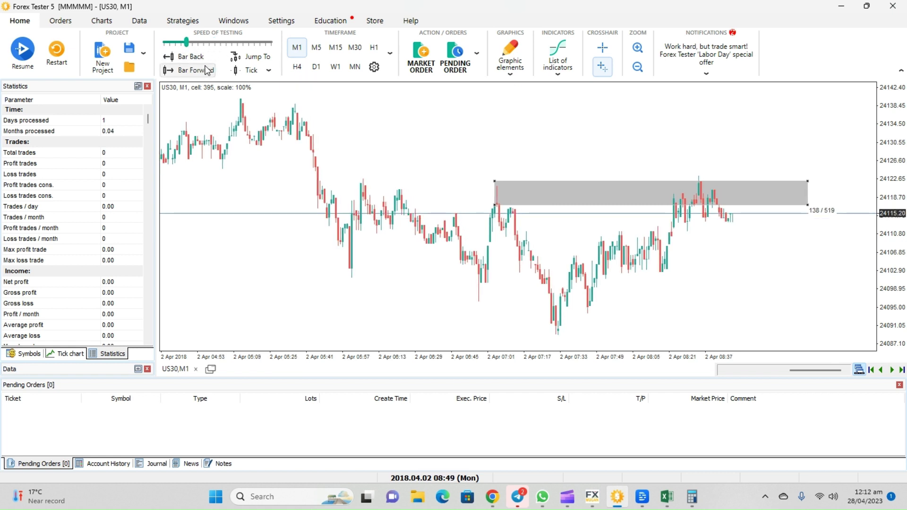
{"action": "left_click", "coordinate": [207, 70]}
{"action": "left_click", "coordinate": [206, 70]}
{"action": "left_click", "coordinate": [206, 70]}
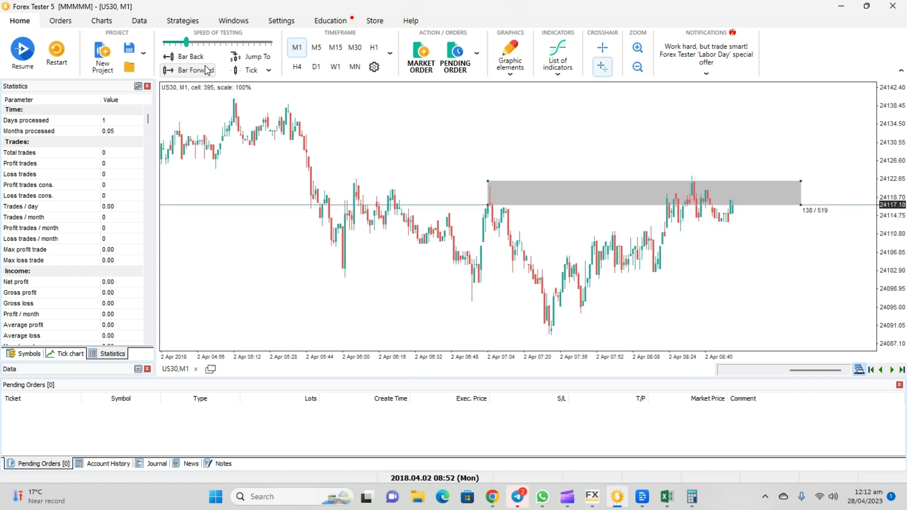
{"action": "left_click", "coordinate": [207, 70]}
{"action": "left_click", "coordinate": [208, 70]}
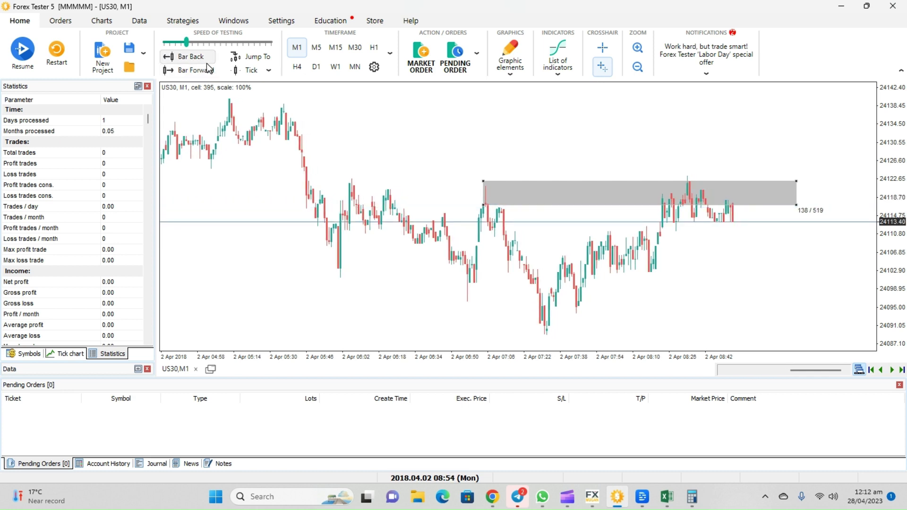
{"action": "left_click", "coordinate": [206, 63]}
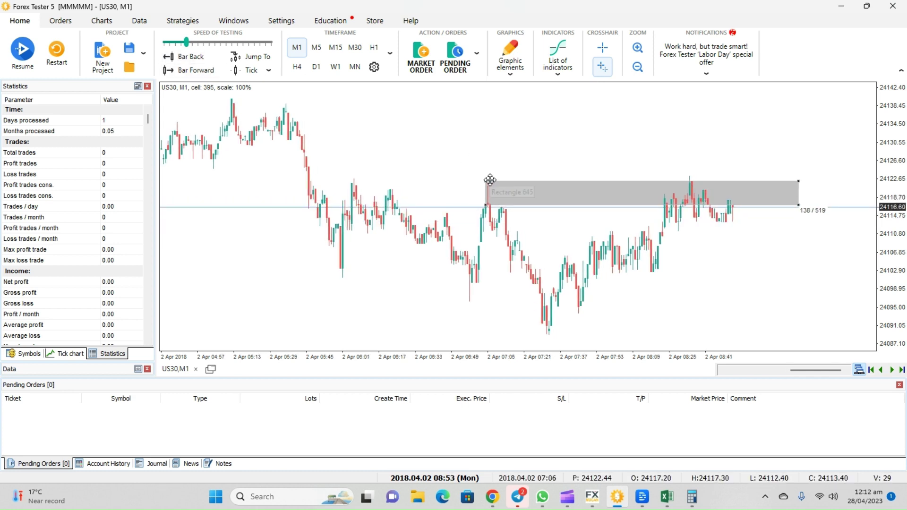
{"action": "left_click_drag", "start_coordinate": [490, 180], "coordinate": [492, 180]}
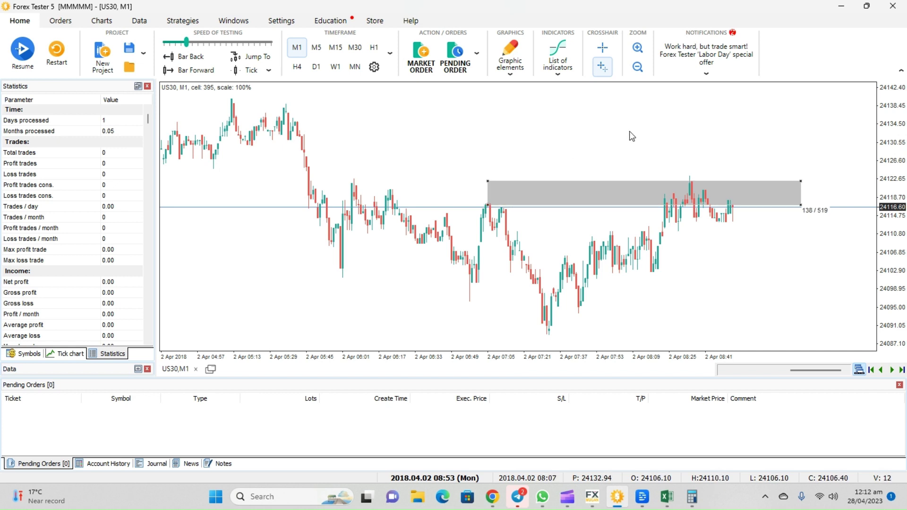